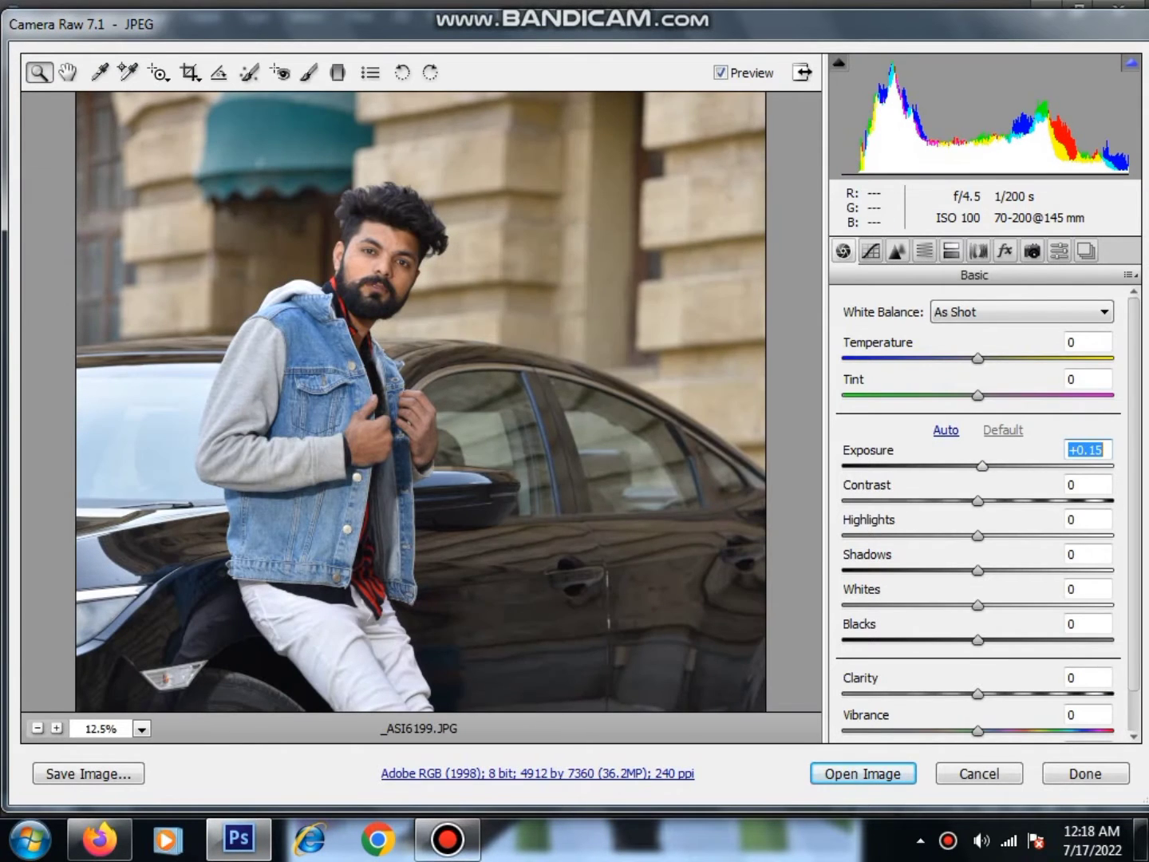
Step: In Camera Raw Basic, raise Exposure to +0.40, lower Highlights to -3, and lift Shadows
{"action": "key", "text": "Up"}
{"action": "key", "text": "Up"}
{"action": "key", "text": "Up"}
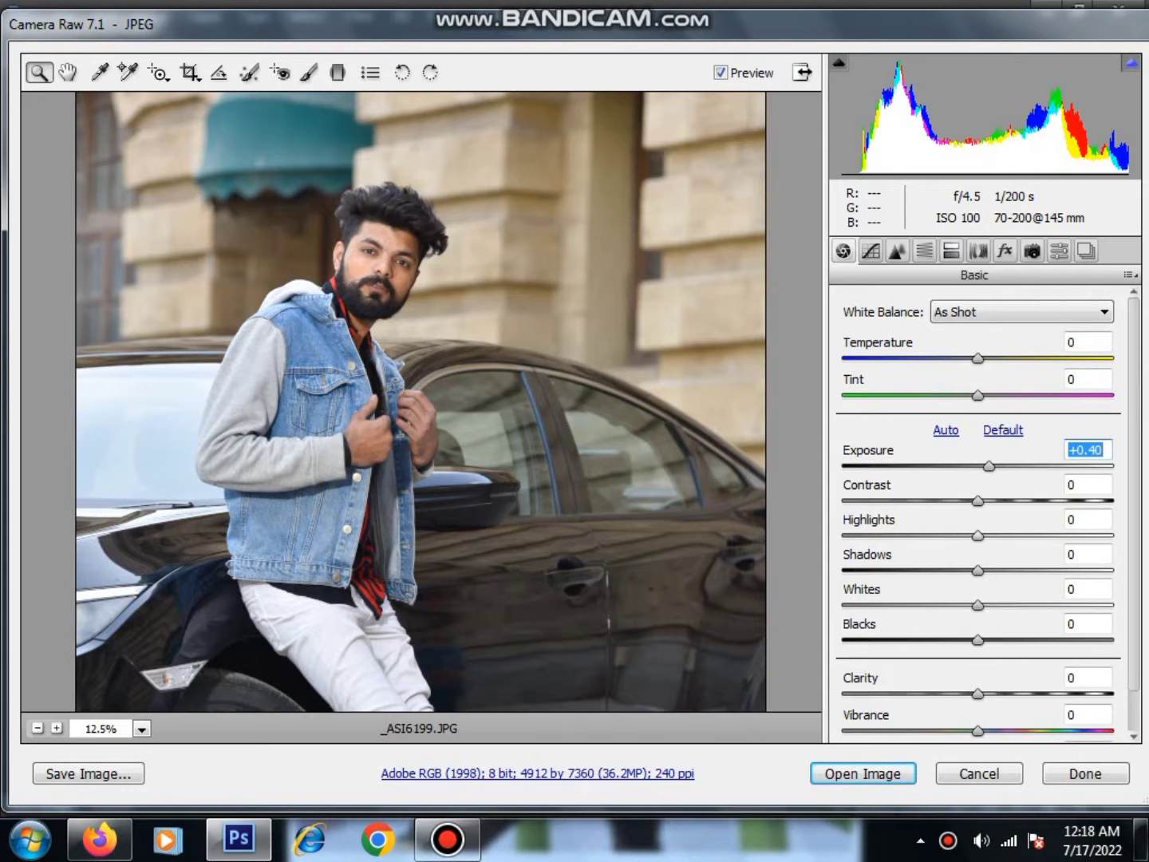
{"action": "key", "text": "Tab"}
{"action": "key", "text": "Tab"}
{"action": "key", "text": "Down"}
{"action": "key", "text": "Down"}
{"action": "key", "text": "Down"}
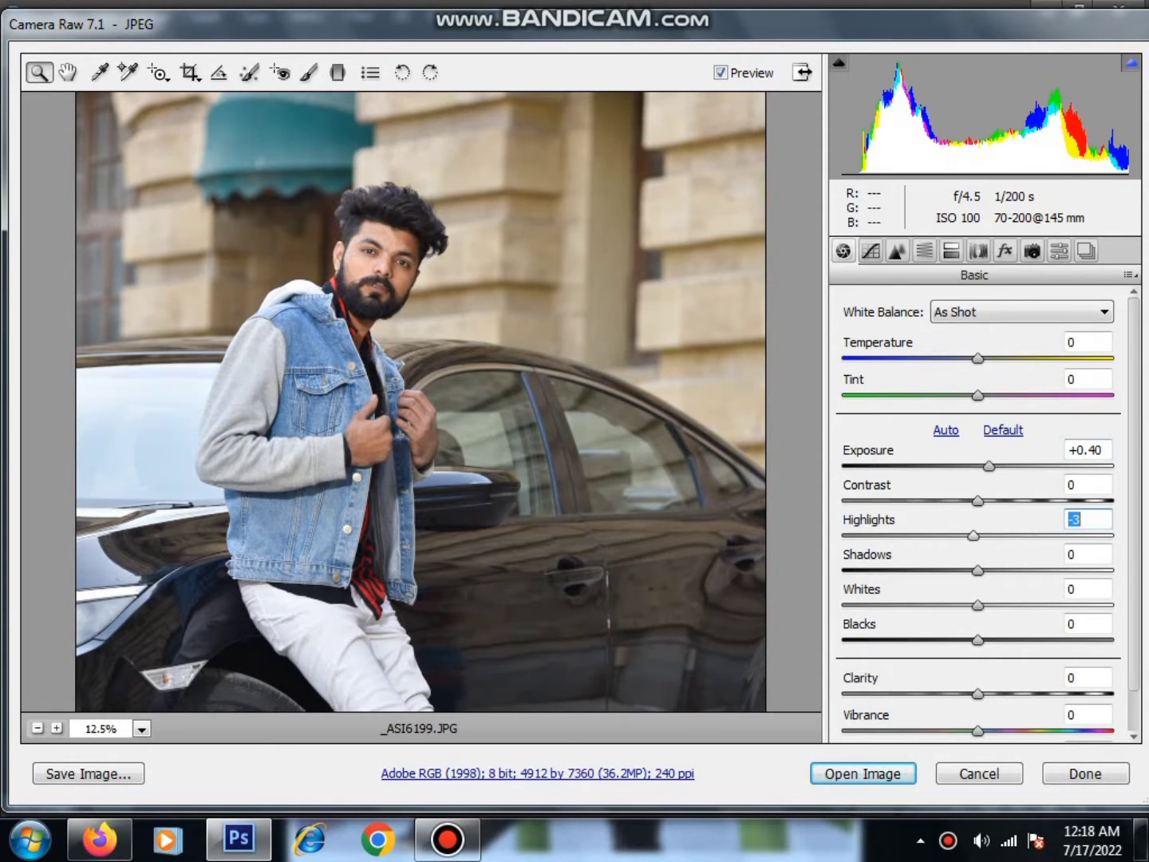
{"action": "key", "text": "Tab"}
{"action": "type", "text": "48"}
{"action": "key", "text": "Return"}
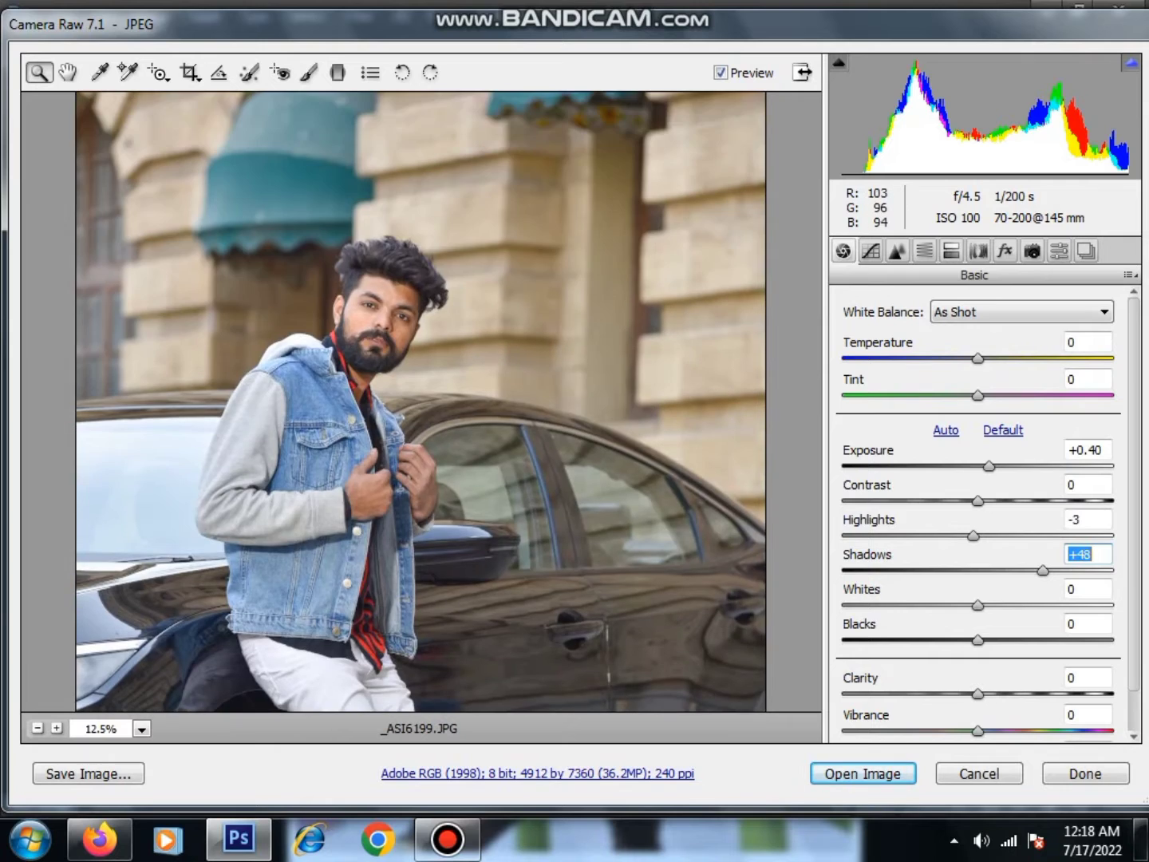
{"action": "left_click", "coordinate": [373, 263]}
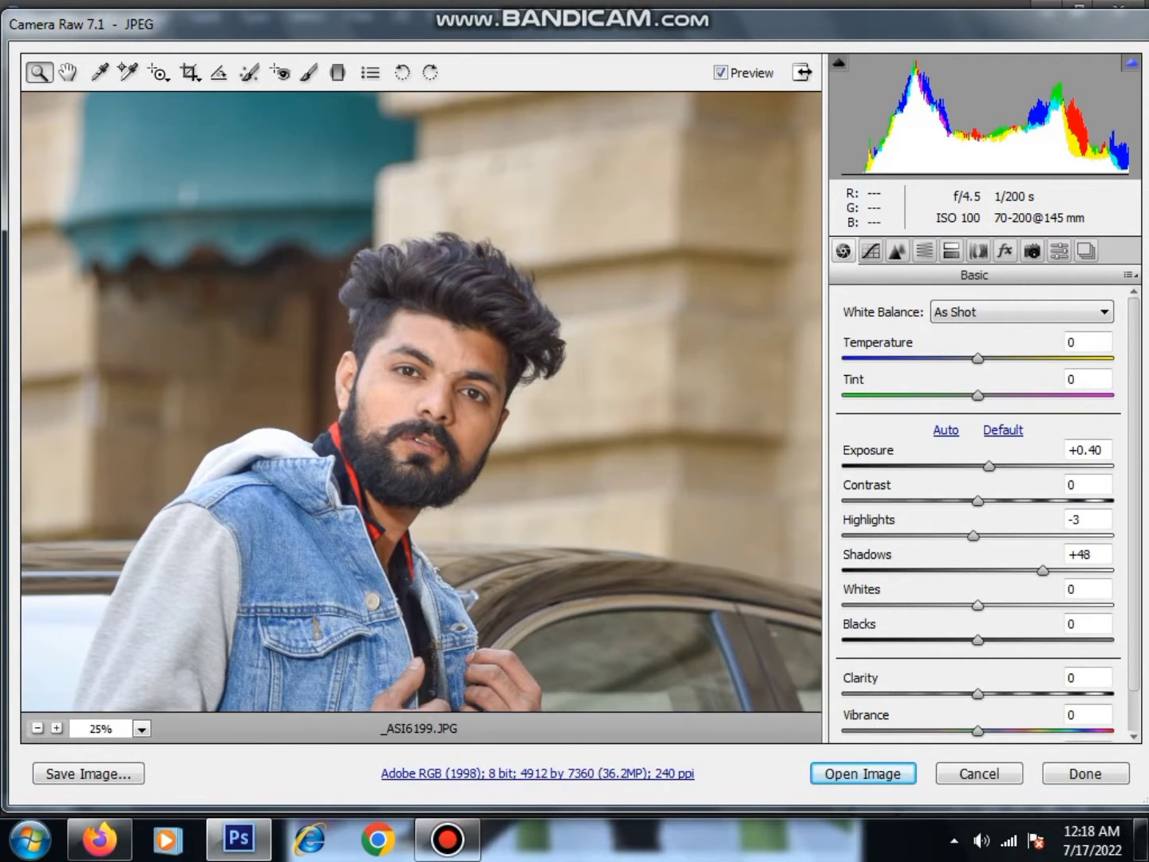
Step: Set Whites to +13, Blacks to -7, and settle Shadows at +63
{"action": "key", "text": "Tab"}
{"action": "type", "text": "13"}
{"action": "key", "text": "Return"}
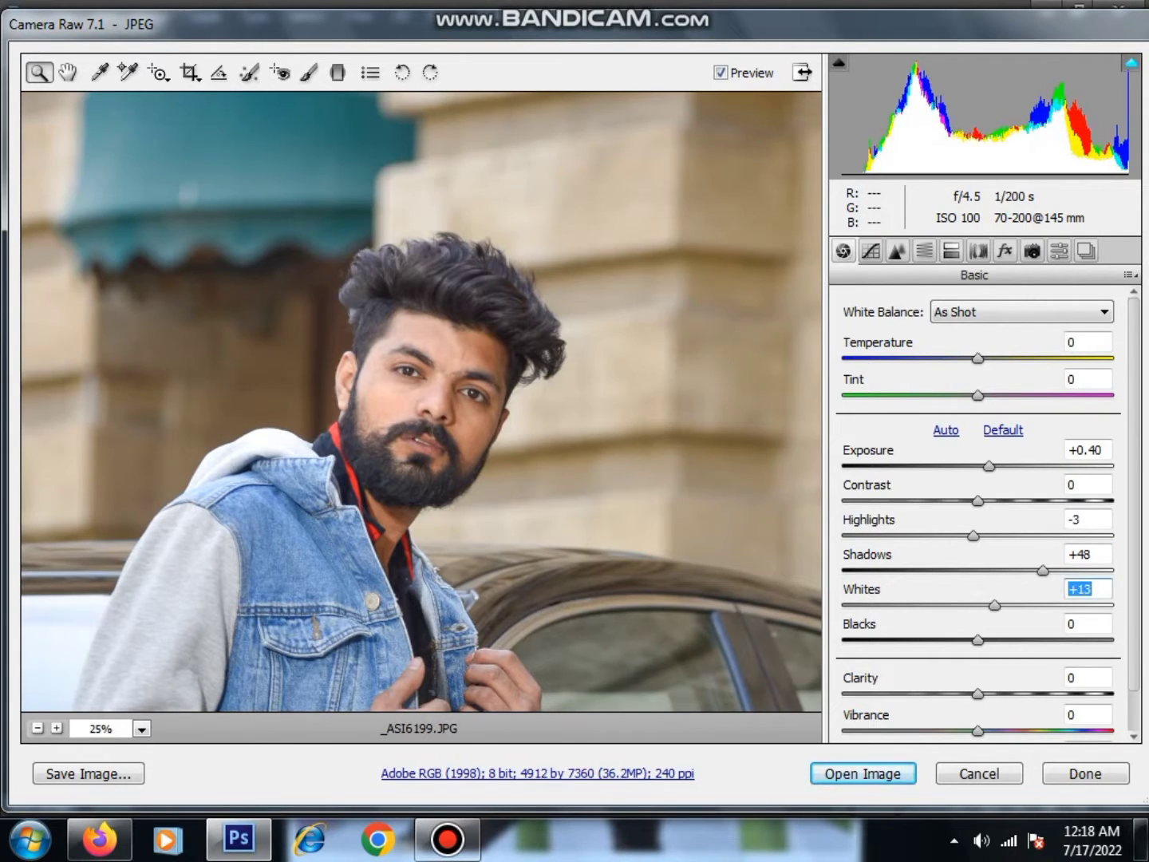
{"action": "key", "text": "Tab"}
{"action": "type", "text": "-7"}
{"action": "key", "text": "Return"}
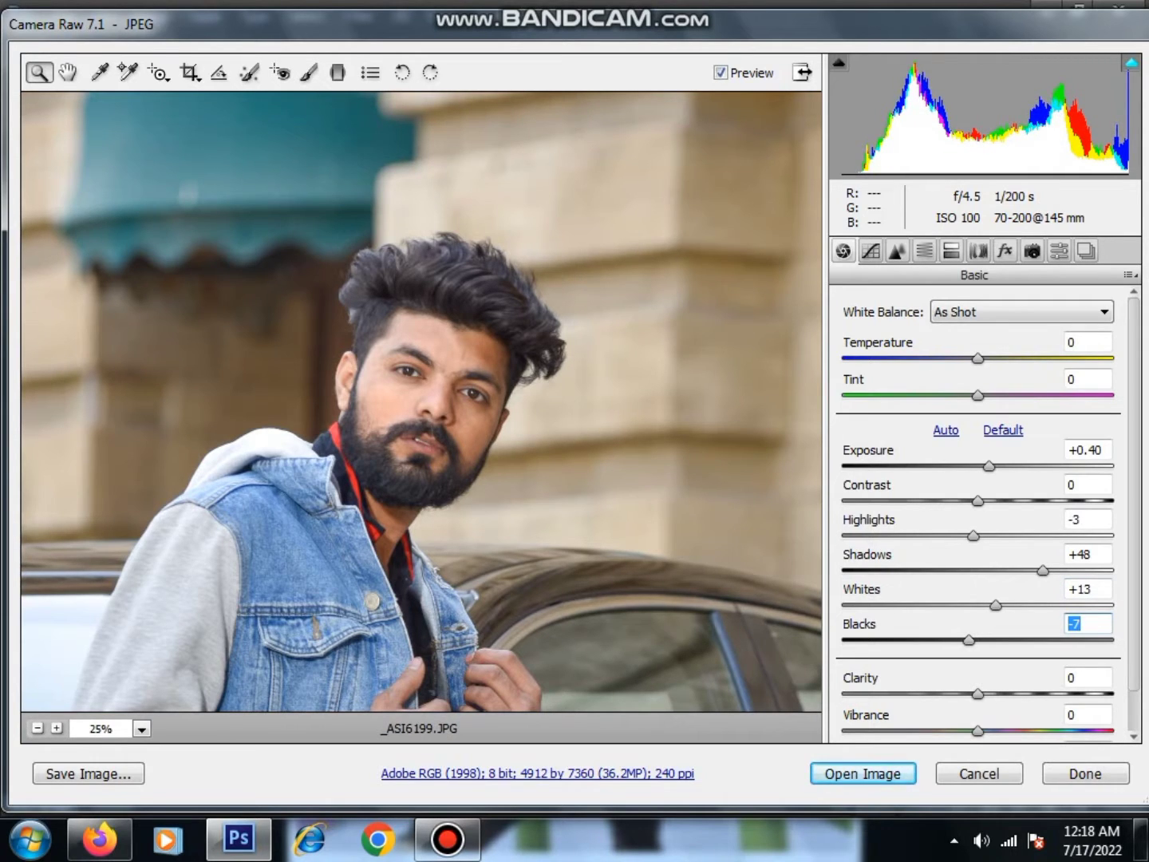
{"action": "key", "text": "shift+Tab"}
{"action": "key", "text": "shift+Tab"}
{"action": "type", "text": "69"}
{"action": "key", "text": "Return"}
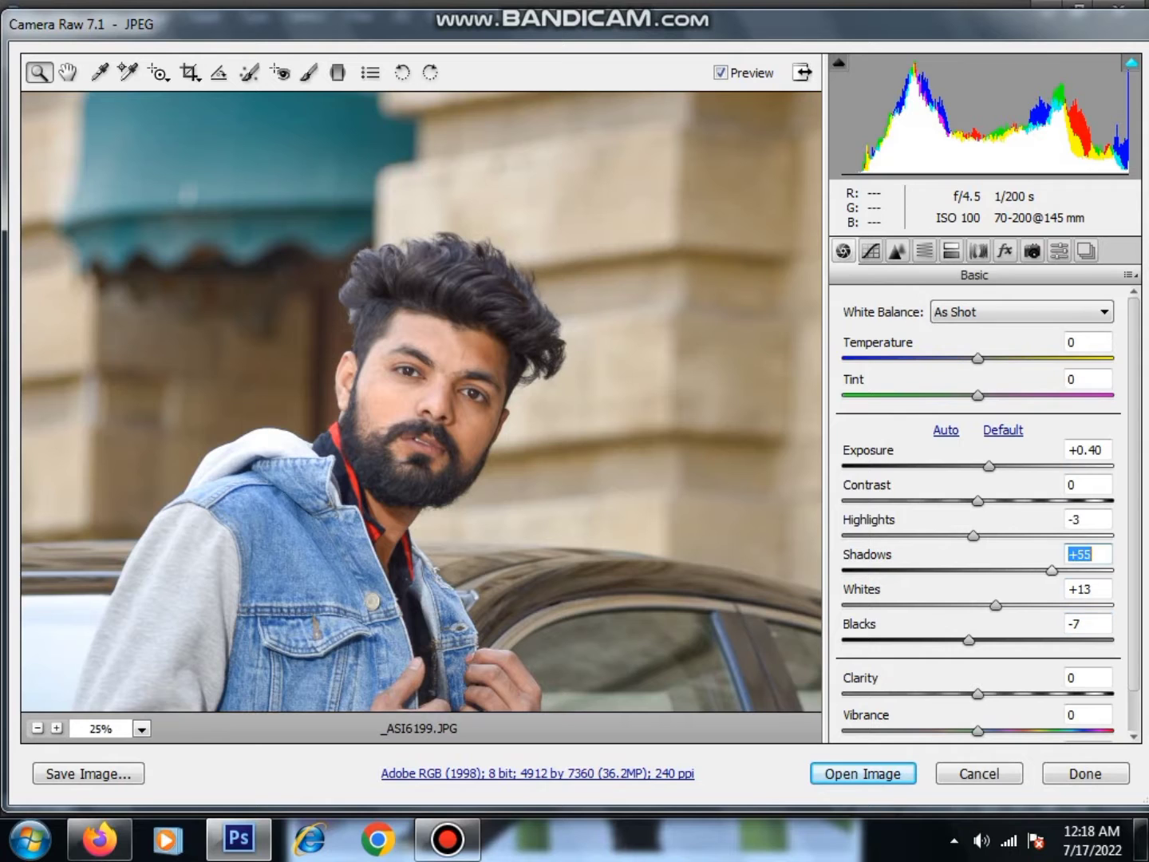
{"action": "key", "text": "Down"}
{"action": "key", "text": "Down"}
{"action": "key", "text": "Down"}
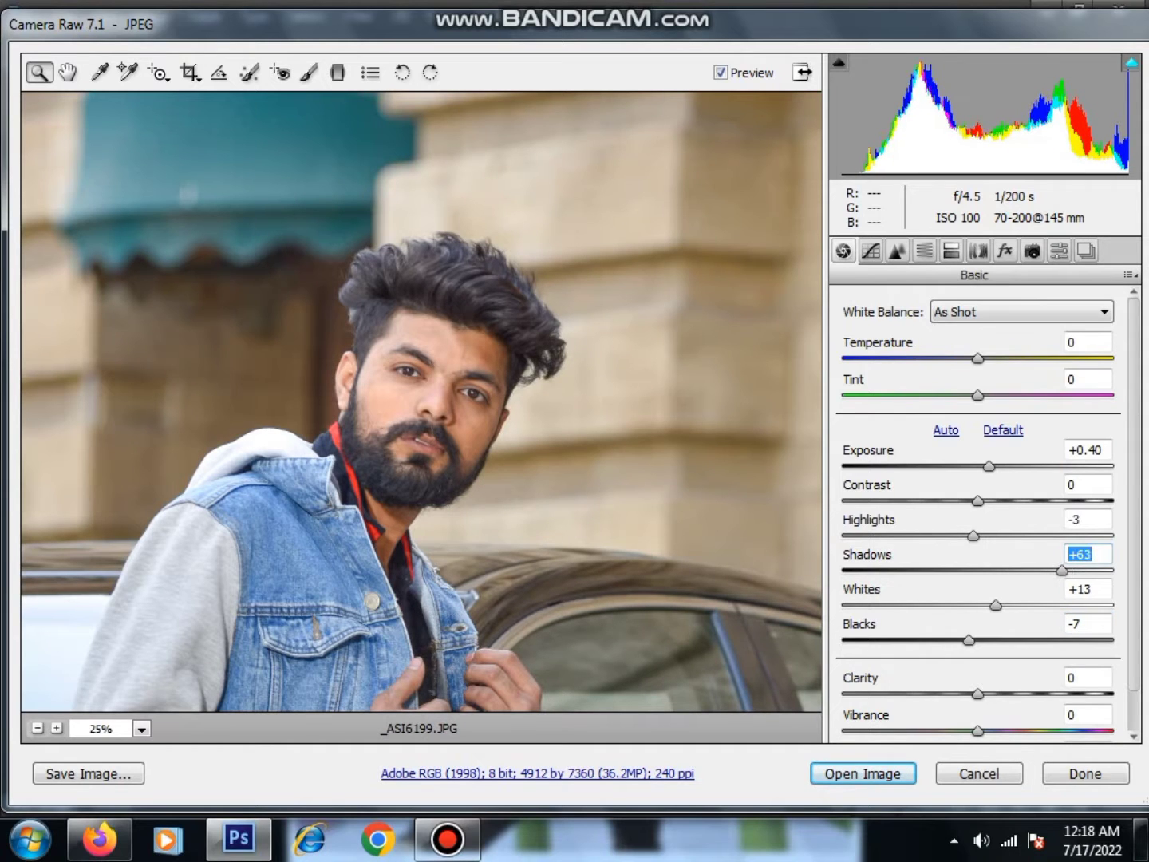
Step: Set the Detail sharpening Amount to 25, check the face, then show HSL Saturation
{"action": "right_click", "coordinate": [407, 219]}
{"action": "left_click", "coordinate": [457, 282]}
{"action": "left_click", "coordinate": [383, 359]}
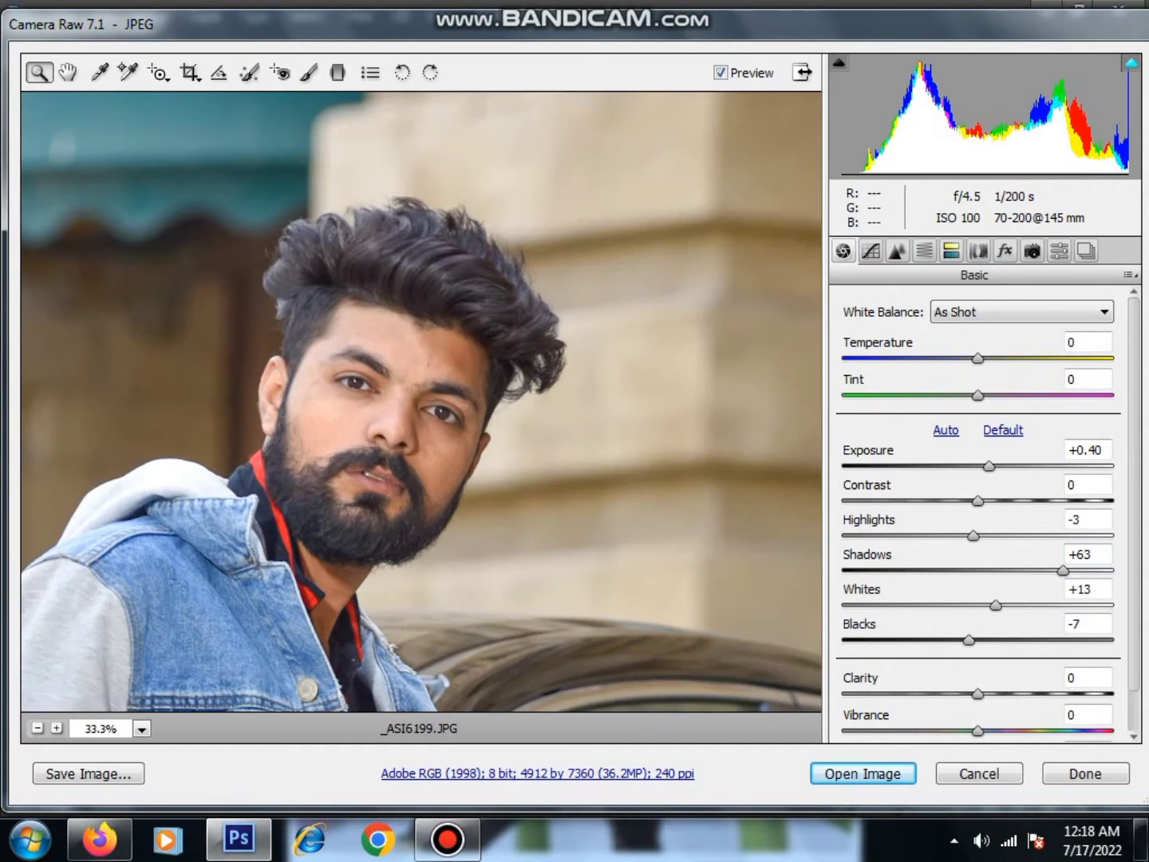
{"action": "left_click", "coordinate": [897, 249]}
{"action": "type", "text": "25"}
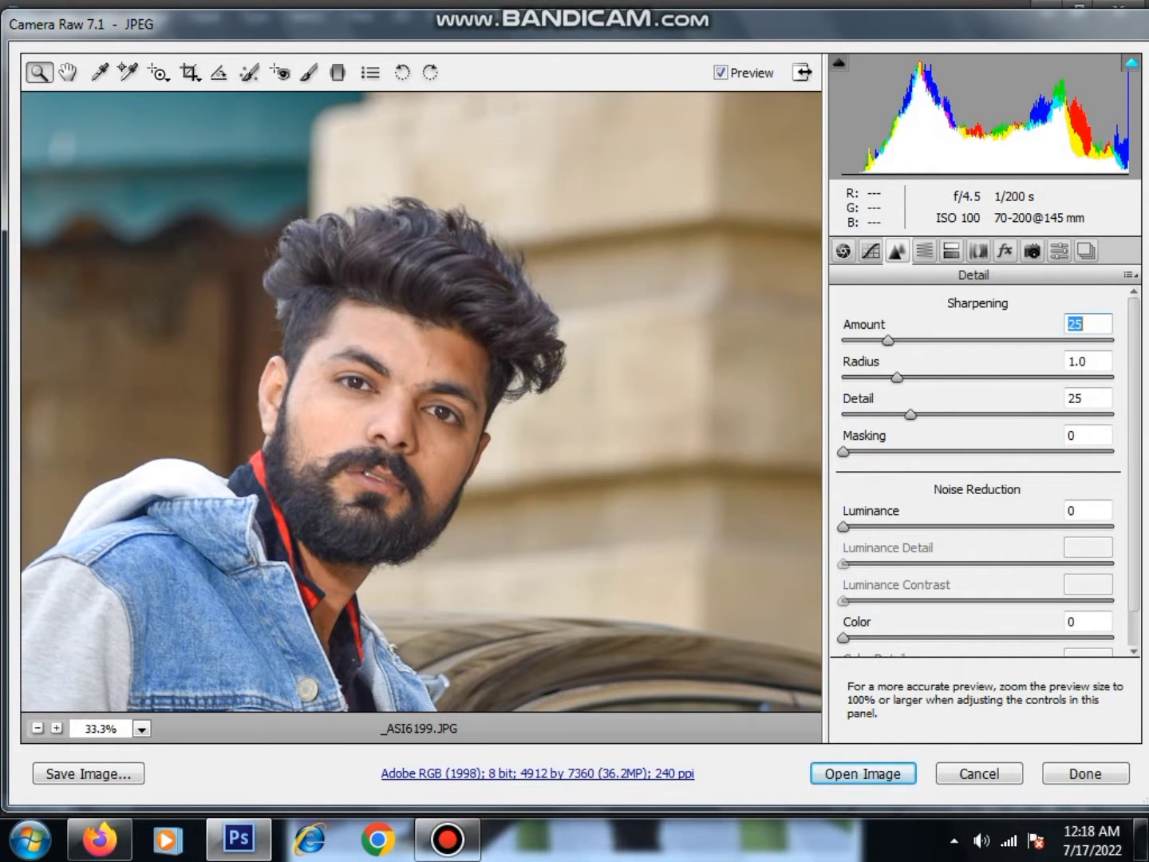
{"action": "left_click", "coordinate": [356, 447]}
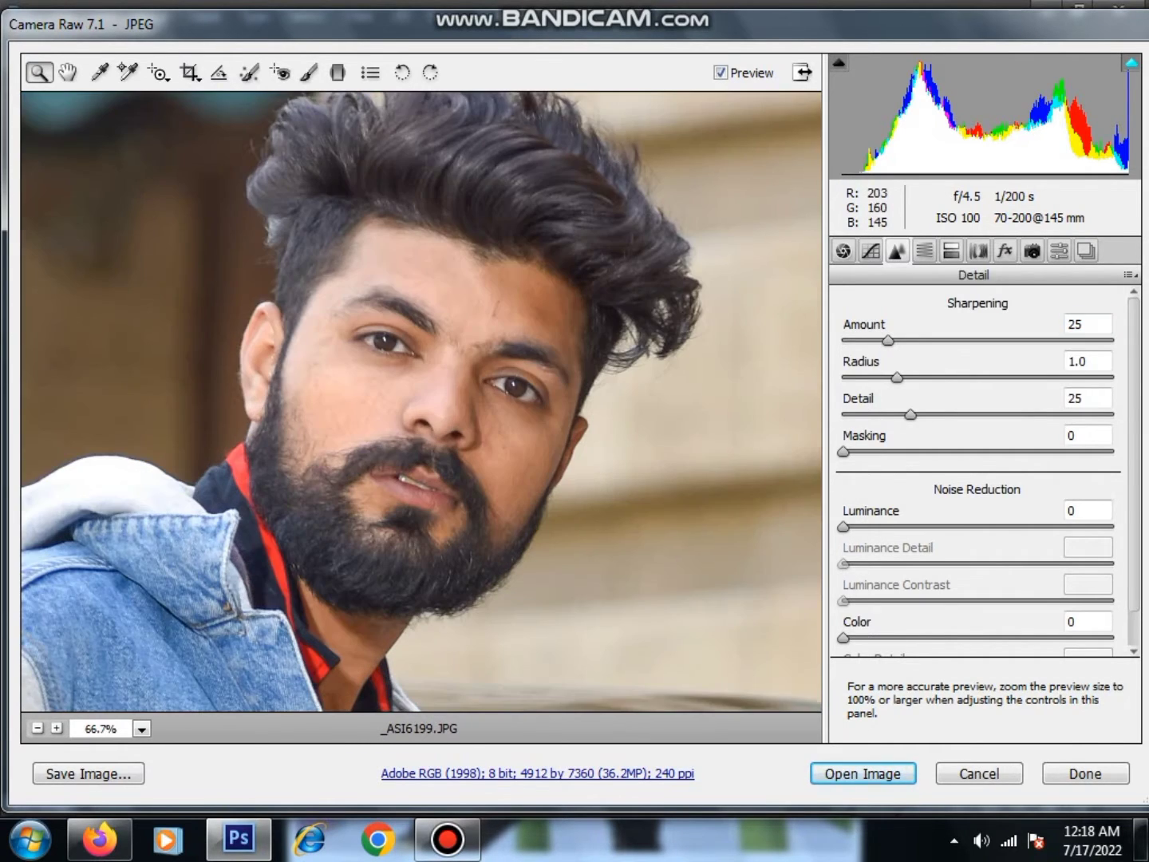
{"action": "left_click", "coordinate": [356, 448]}
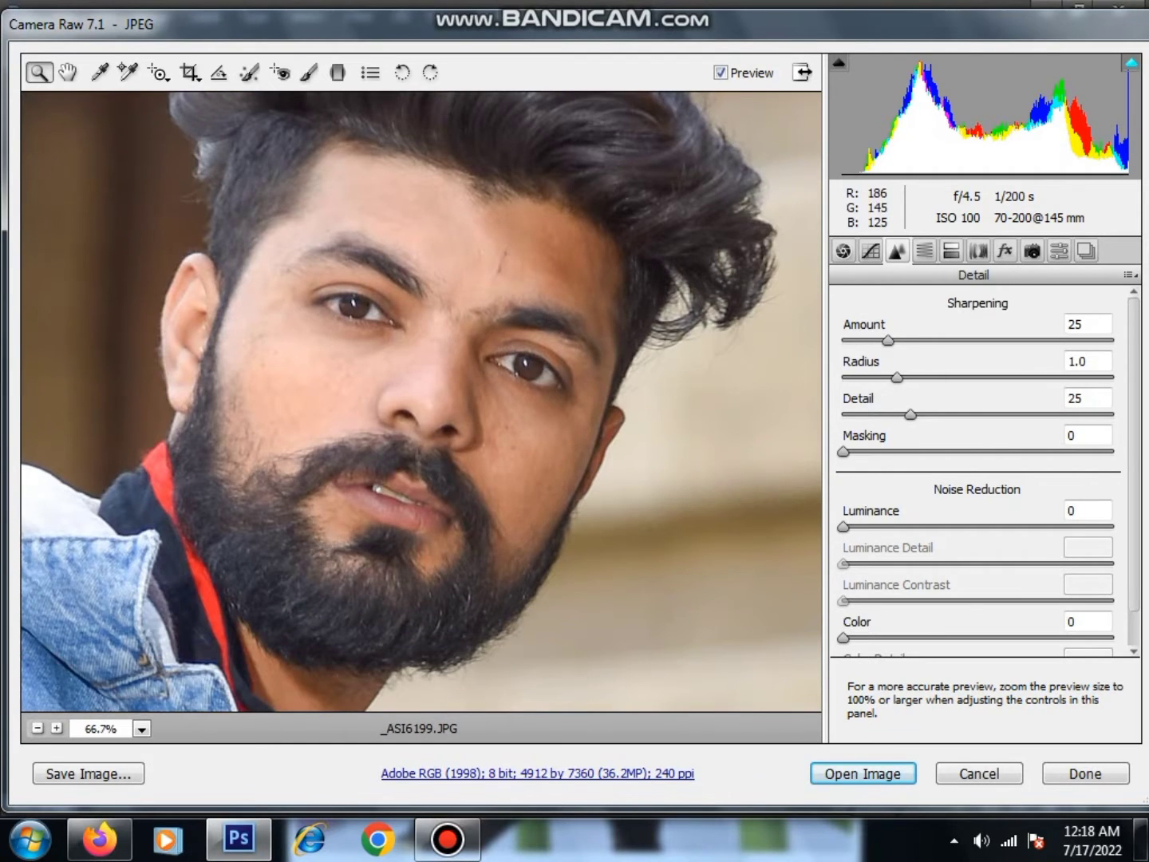
{"action": "key", "text": "ctrl+0"}
{"action": "left_click", "coordinate": [925, 251]}
{"action": "left_click", "coordinate": [906, 336]}
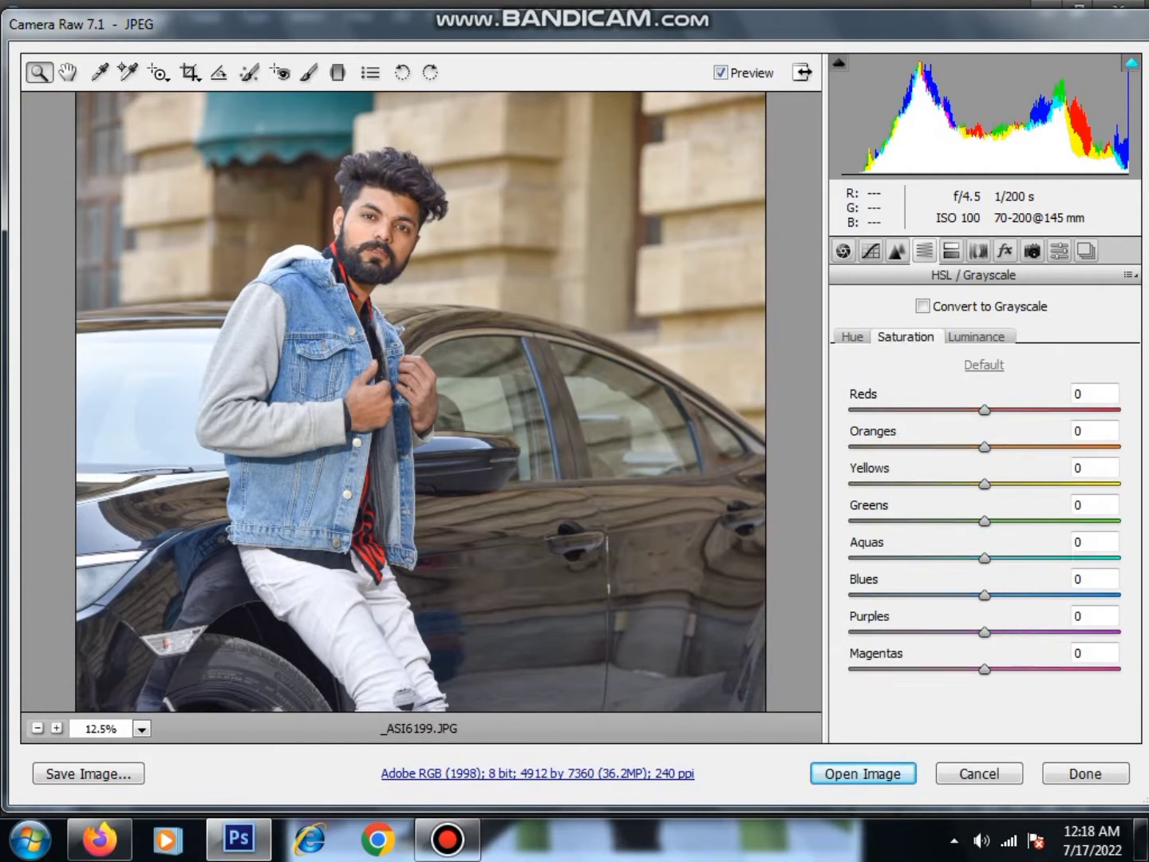
Step: Boost Reds saturation to +41, cut Oranges to -23, and brighten Oranges luminance
{"action": "left_click_drag", "start_coordinate": [984, 409], "coordinate": [1039, 409]}
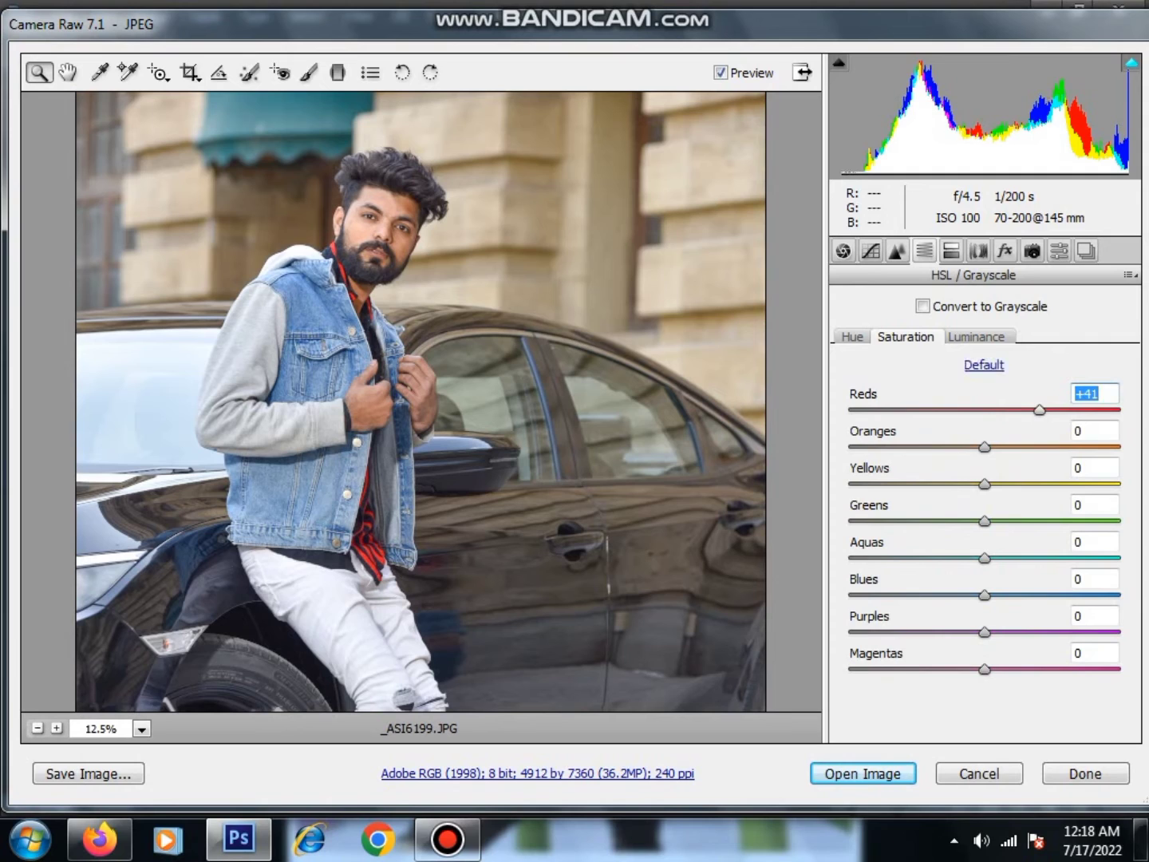
{"action": "left_click_drag", "start_coordinate": [985, 447], "coordinate": [953, 447]}
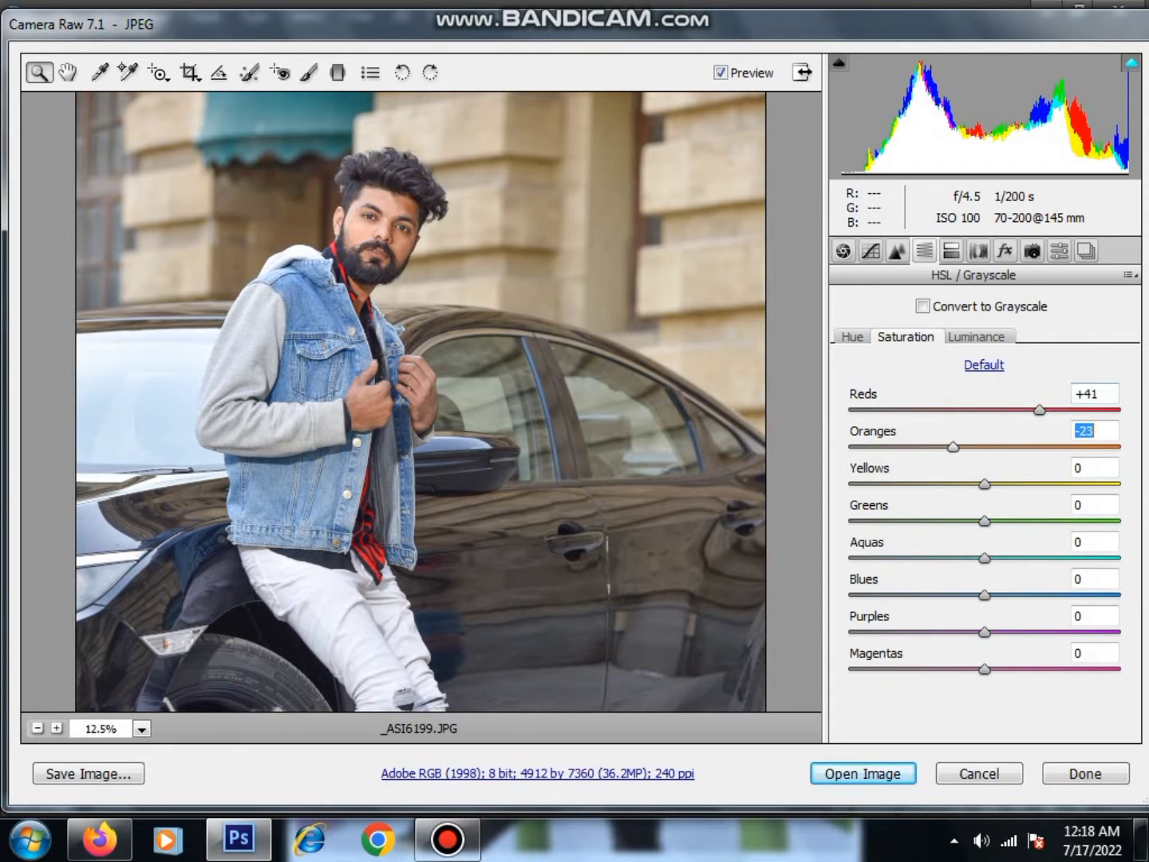
{"action": "left_click", "coordinate": [975, 336]}
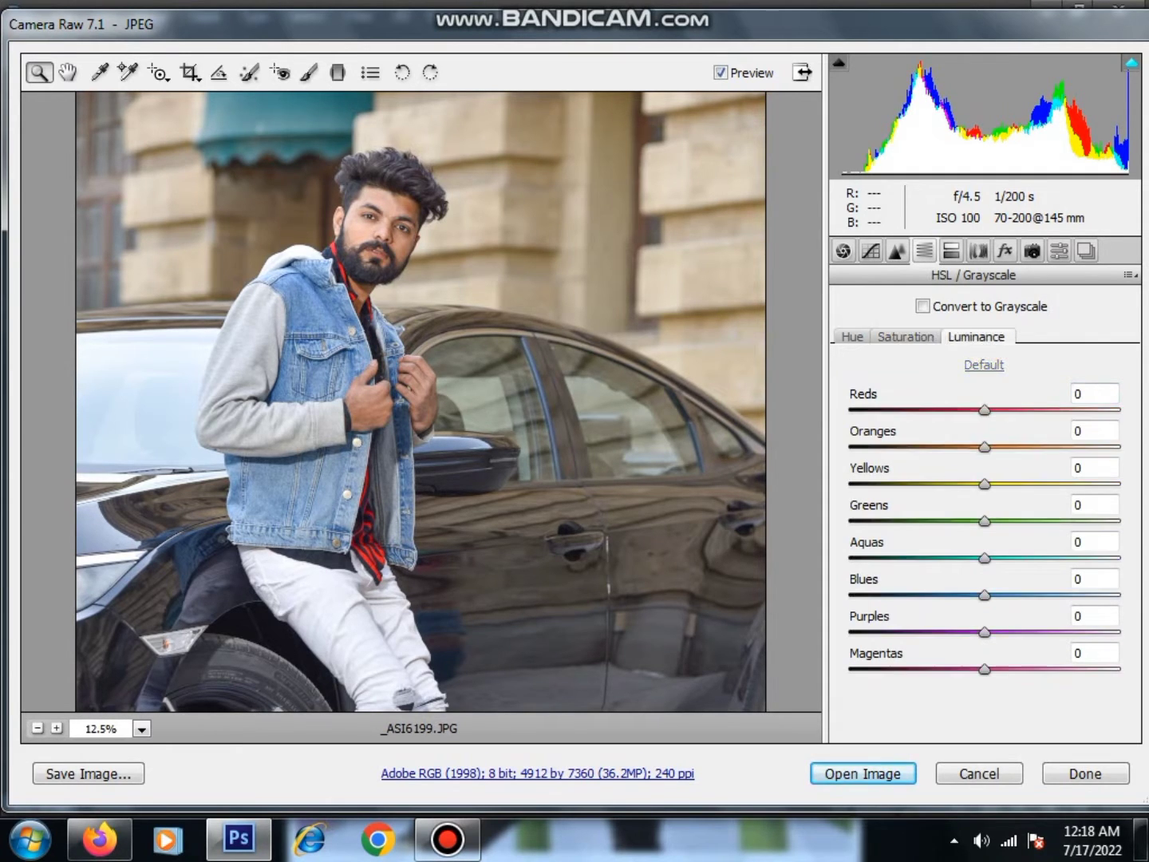
{"action": "left_click_drag", "start_coordinate": [984, 446], "coordinate": [1000, 446]}
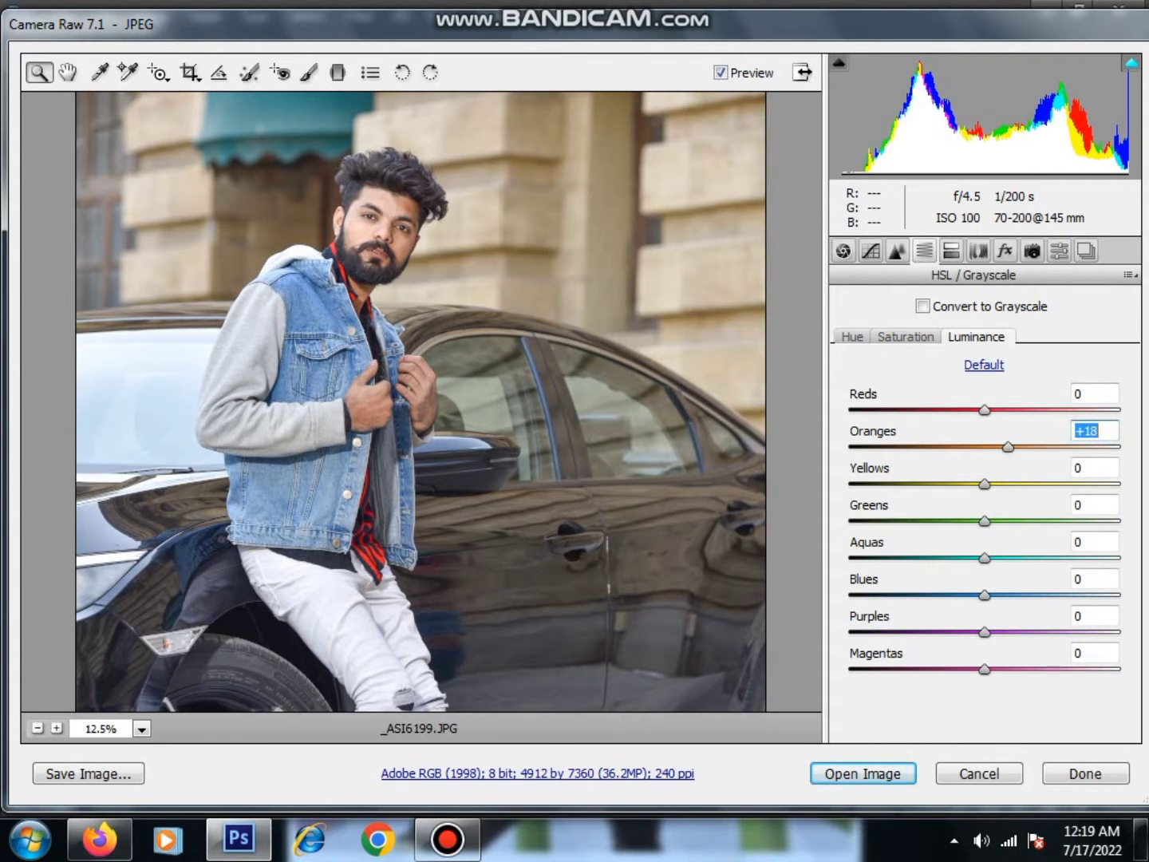
Step: Set Yellows saturation to -72 and reframe the preview on the man's head
{"action": "left_click", "coordinate": [906, 336]}
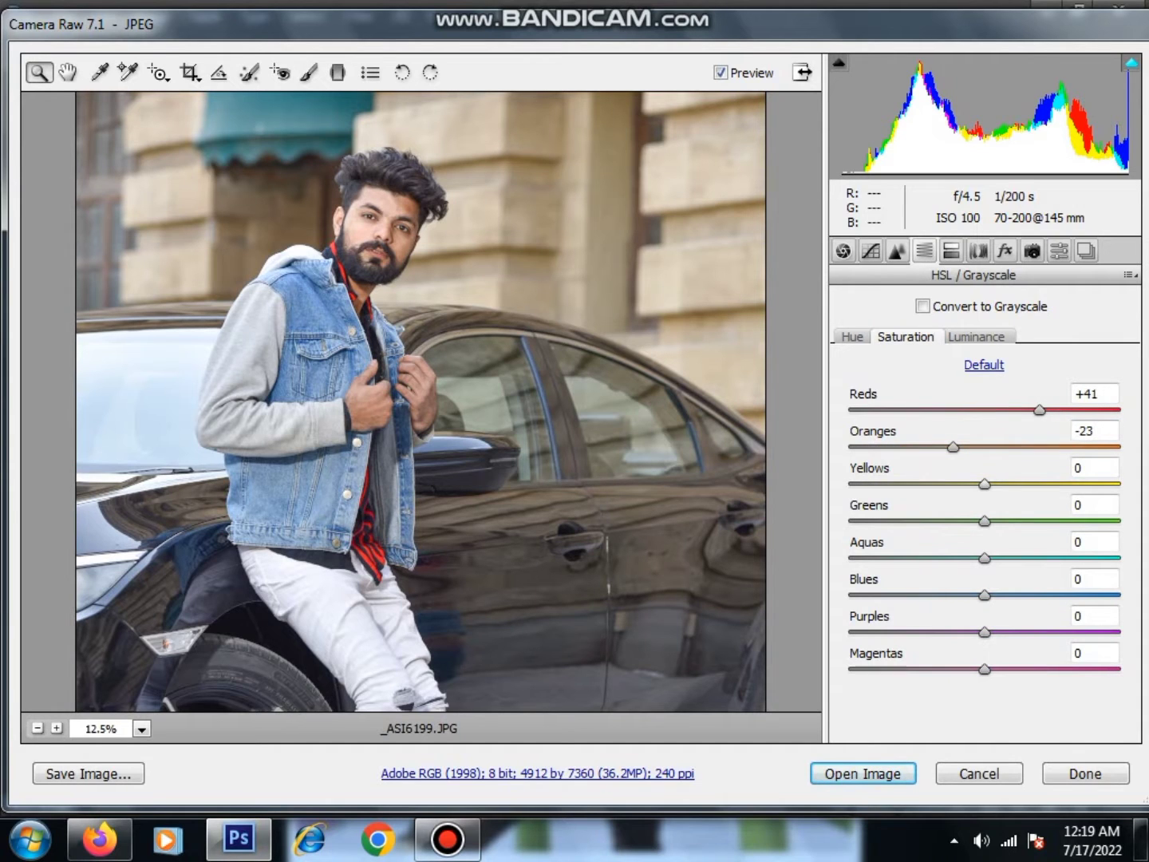
{"action": "type", "text": "-72"}
{"action": "key", "text": "Return"}
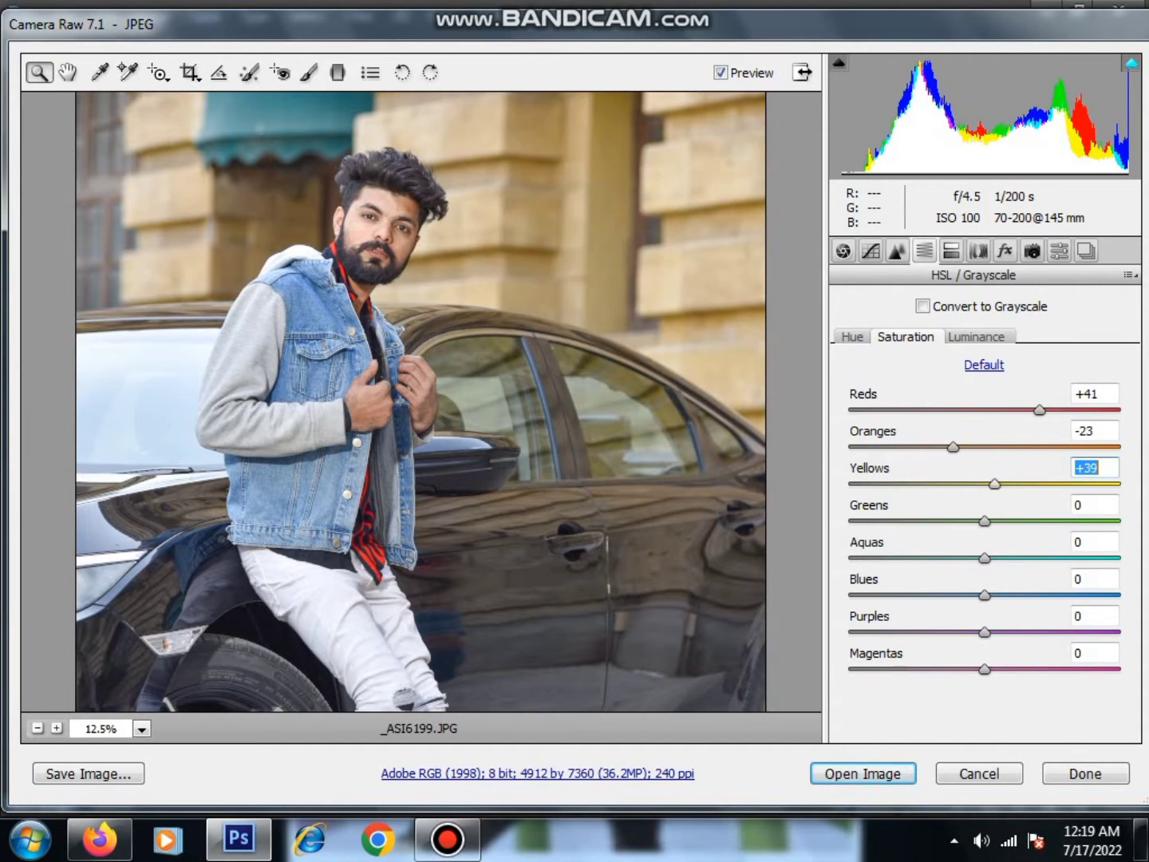
{"action": "right_click", "coordinate": [463, 227]}
{"action": "left_click", "coordinate": [491, 267]}
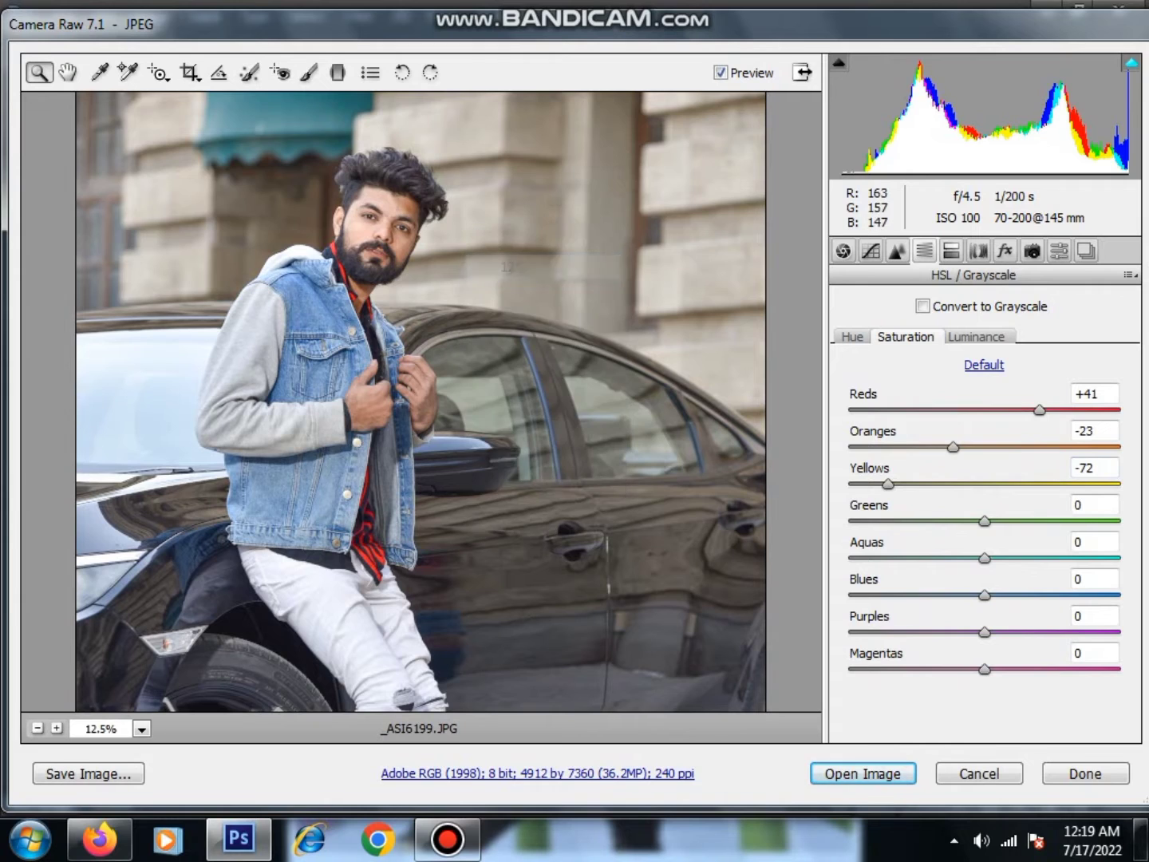
{"action": "left_click_drag", "start_coordinate": [415, 319], "coordinate": [415, 531]}
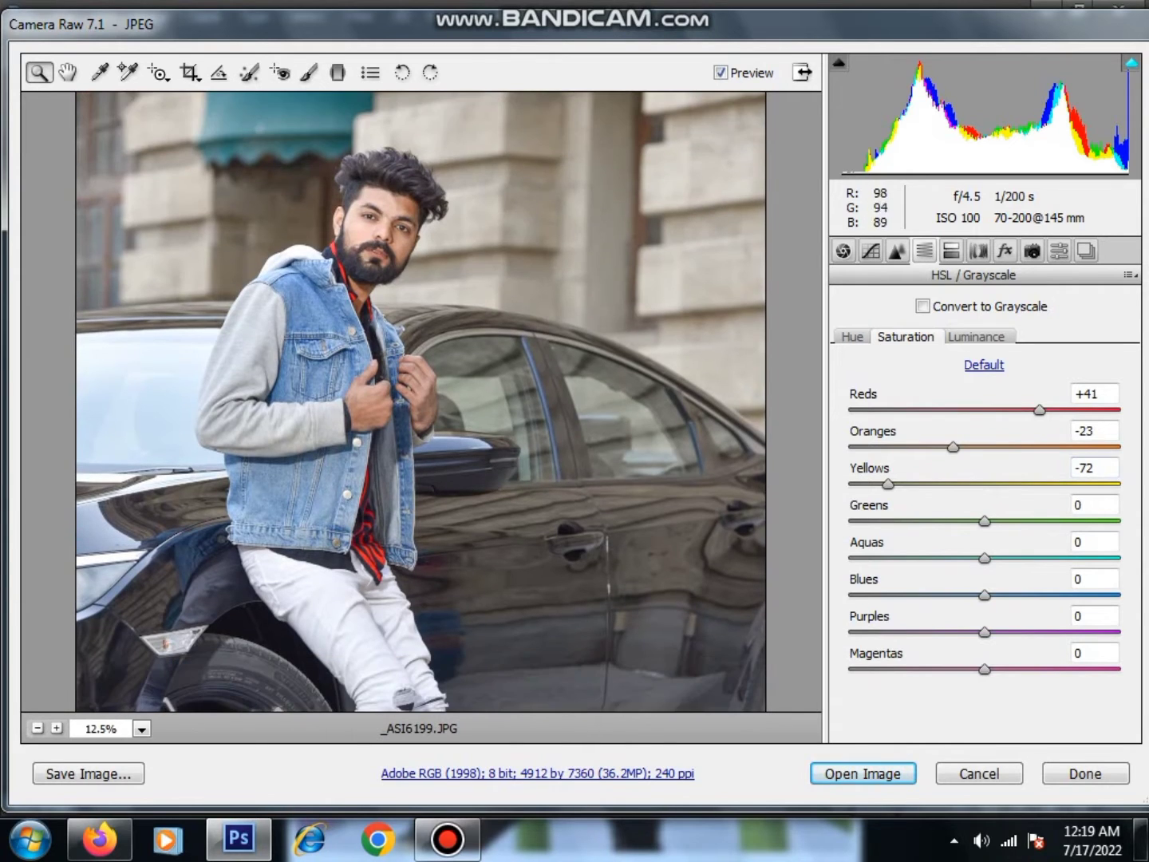
Step: Max out Greens and Aquas saturation and set Blues saturation to +57
{"action": "left_click", "coordinate": [1095, 505]}
{"action": "key", "text": "shift+Up"}
{"action": "key", "text": "shift+Up"}
{"action": "key", "text": "shift+Up"}
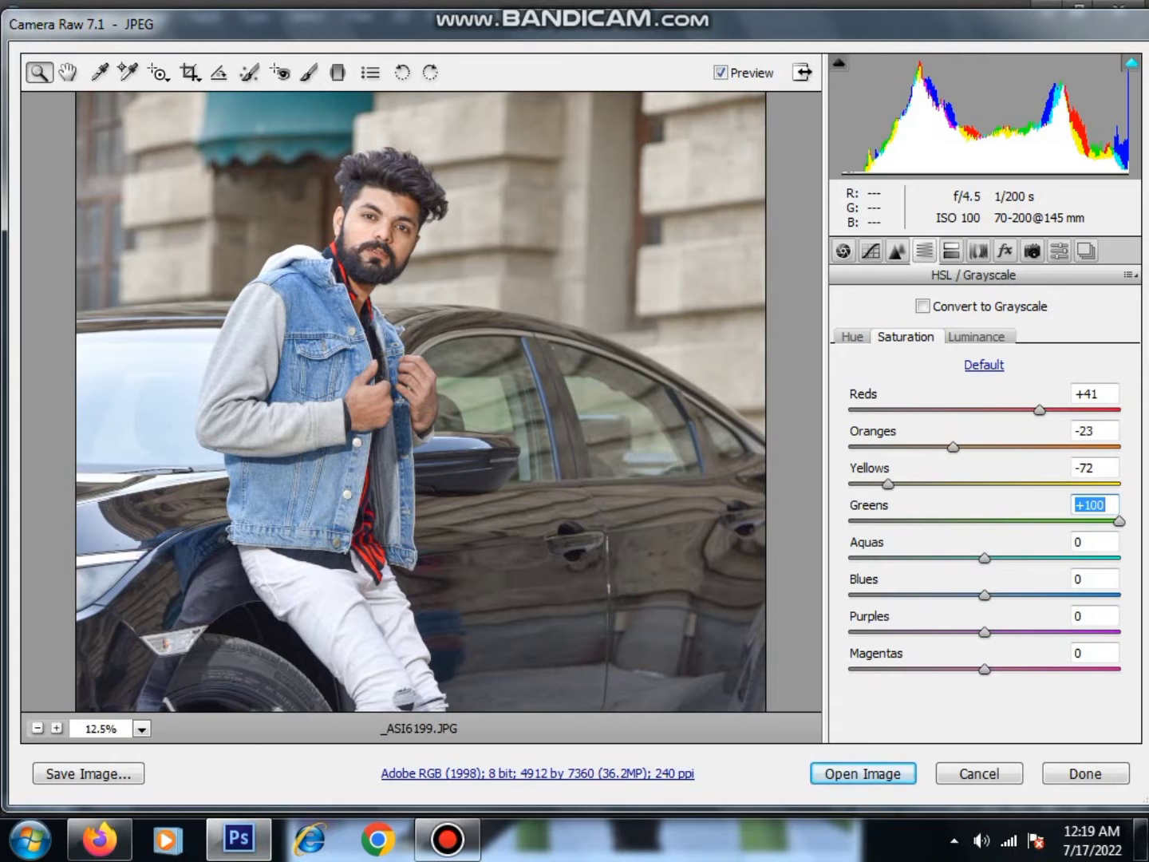
{"action": "key", "text": "Tab"}
{"action": "key", "text": "shift+Up"}
{"action": "key", "text": "shift+Up"}
{"action": "key", "text": "shift+Up"}
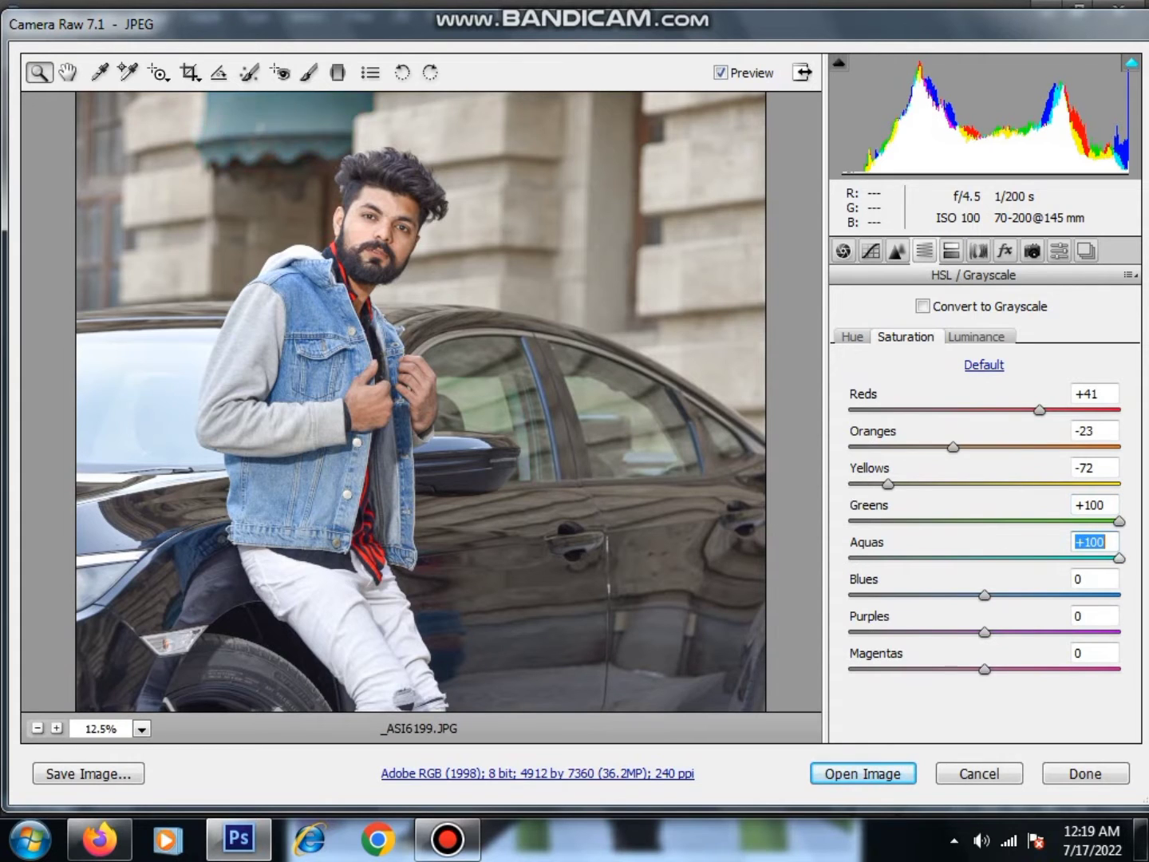
{"action": "key", "text": "Tab"}
{"action": "key", "text": "shift+Up"}
{"action": "key", "text": "shift+Up"}
{"action": "key", "text": "shift+Up"}
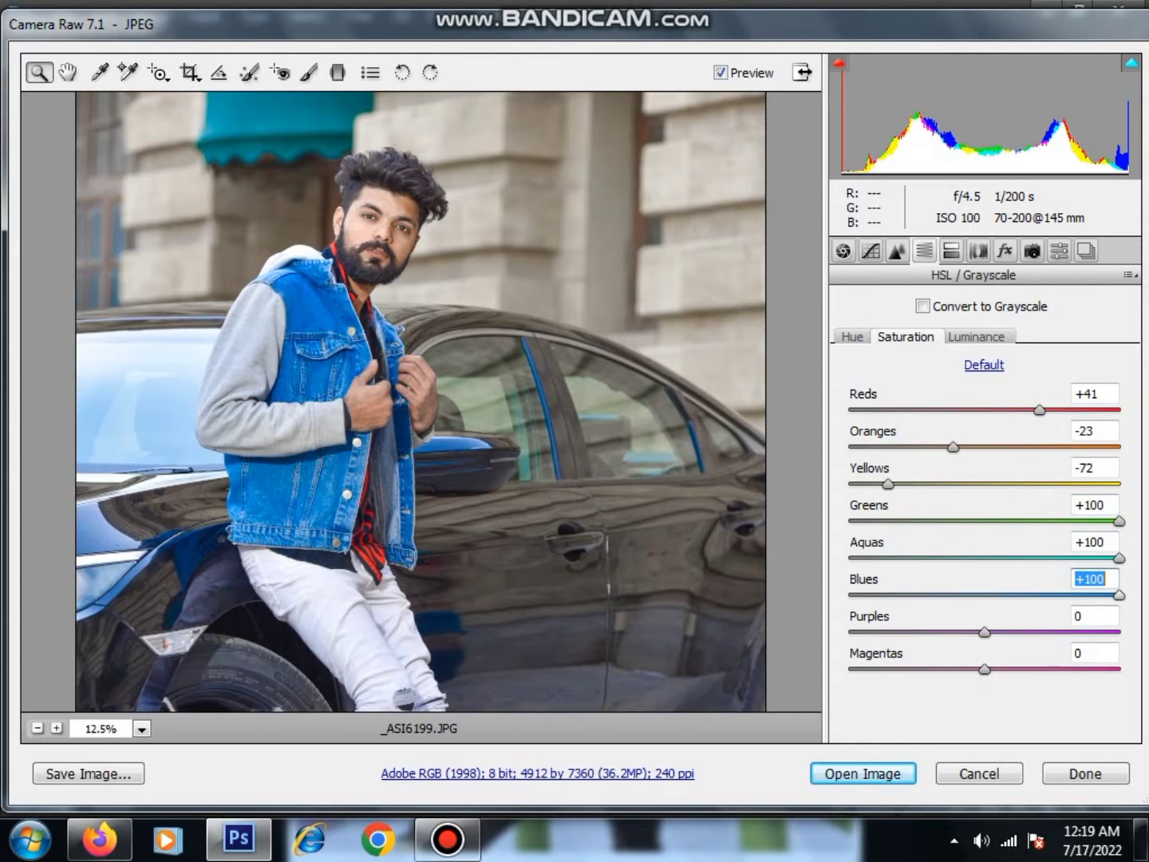
{"action": "type", "text": "58"}
{"action": "key", "text": "Return"}
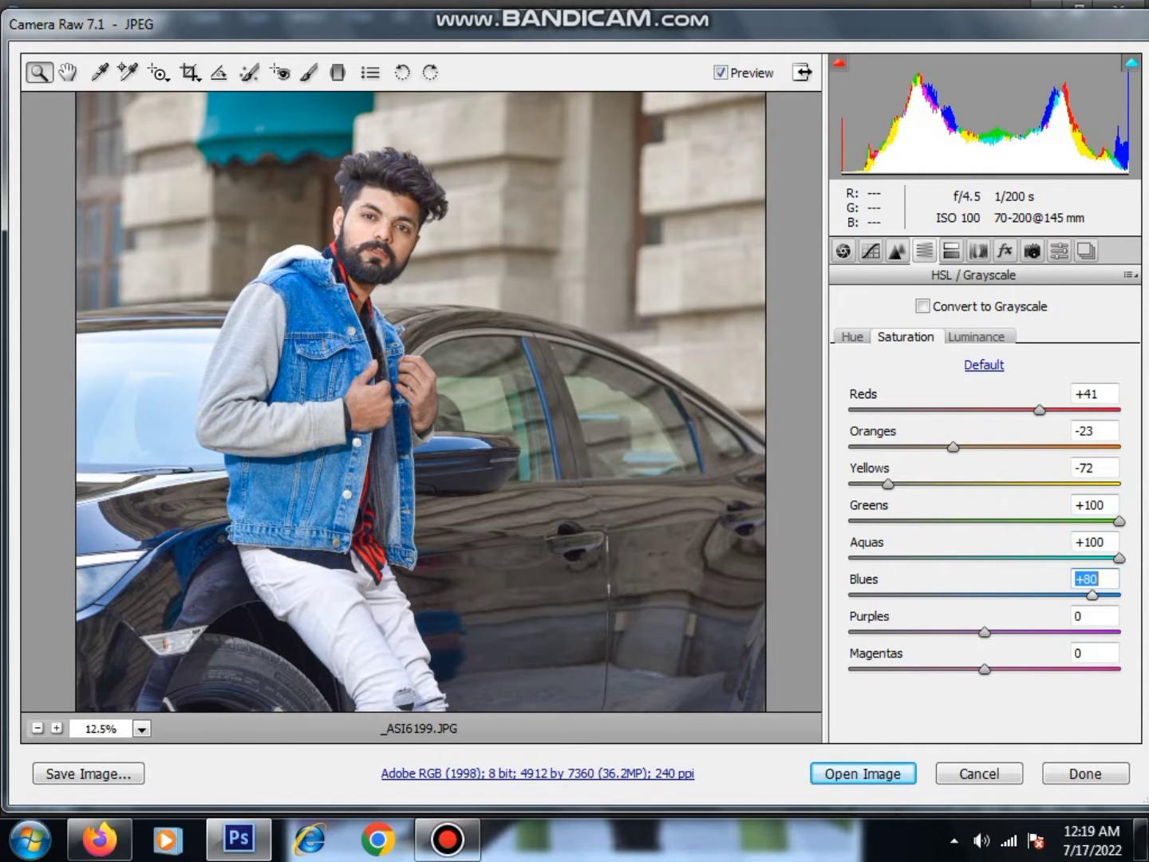
{"action": "key", "text": "Down"}
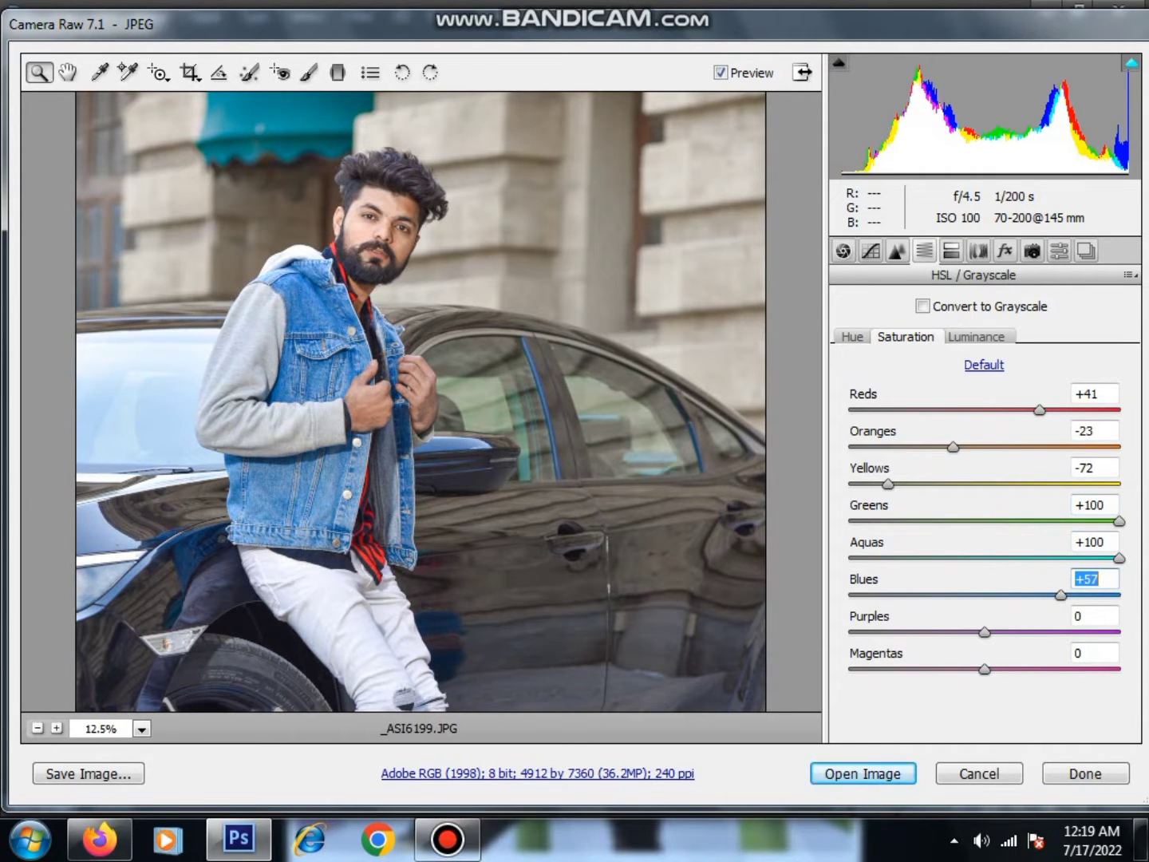
Step: Shift the Blues hue to +23
{"action": "key", "text": "ctrl+Tab"}
{"action": "key", "text": "ctrl+Tab"}
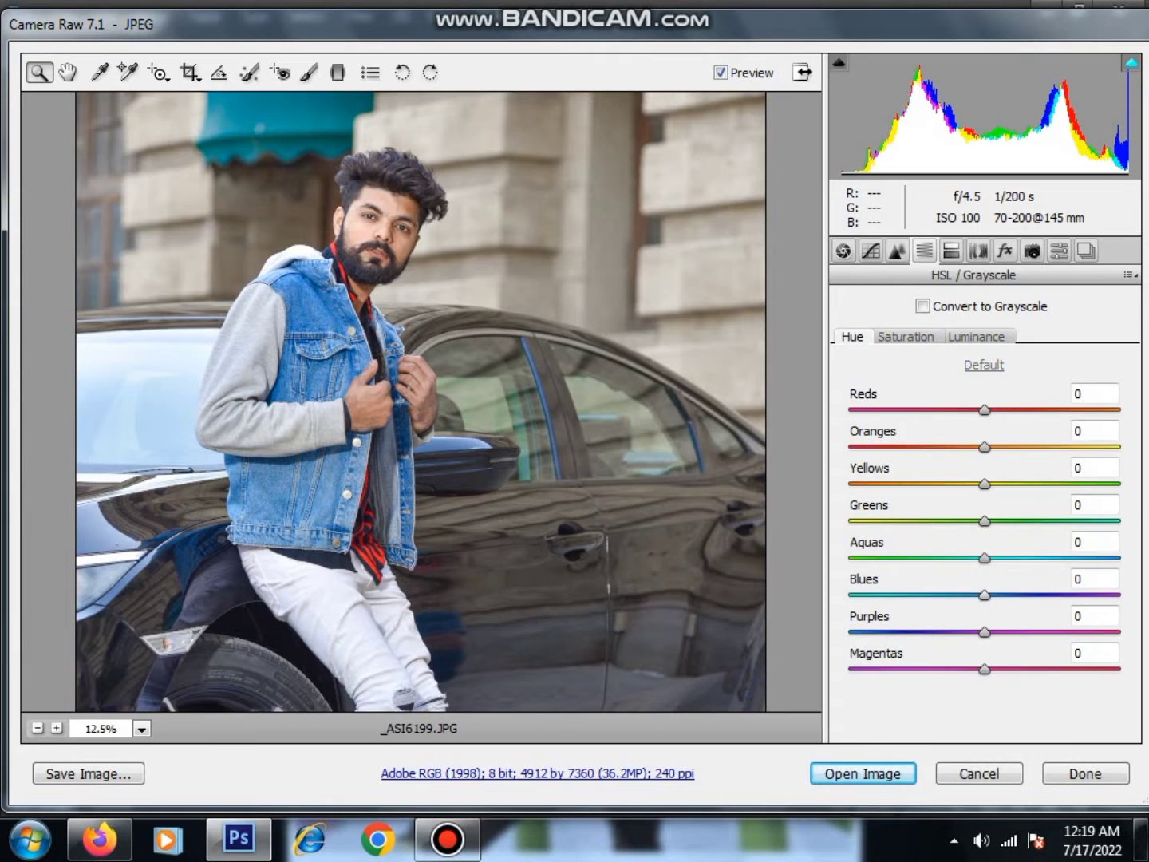
{"action": "type", "text": "36"}
{"action": "key", "text": "Return"}
{"action": "key", "text": "Down"}
{"action": "key", "text": "Down"}
{"action": "key", "text": "Down"}
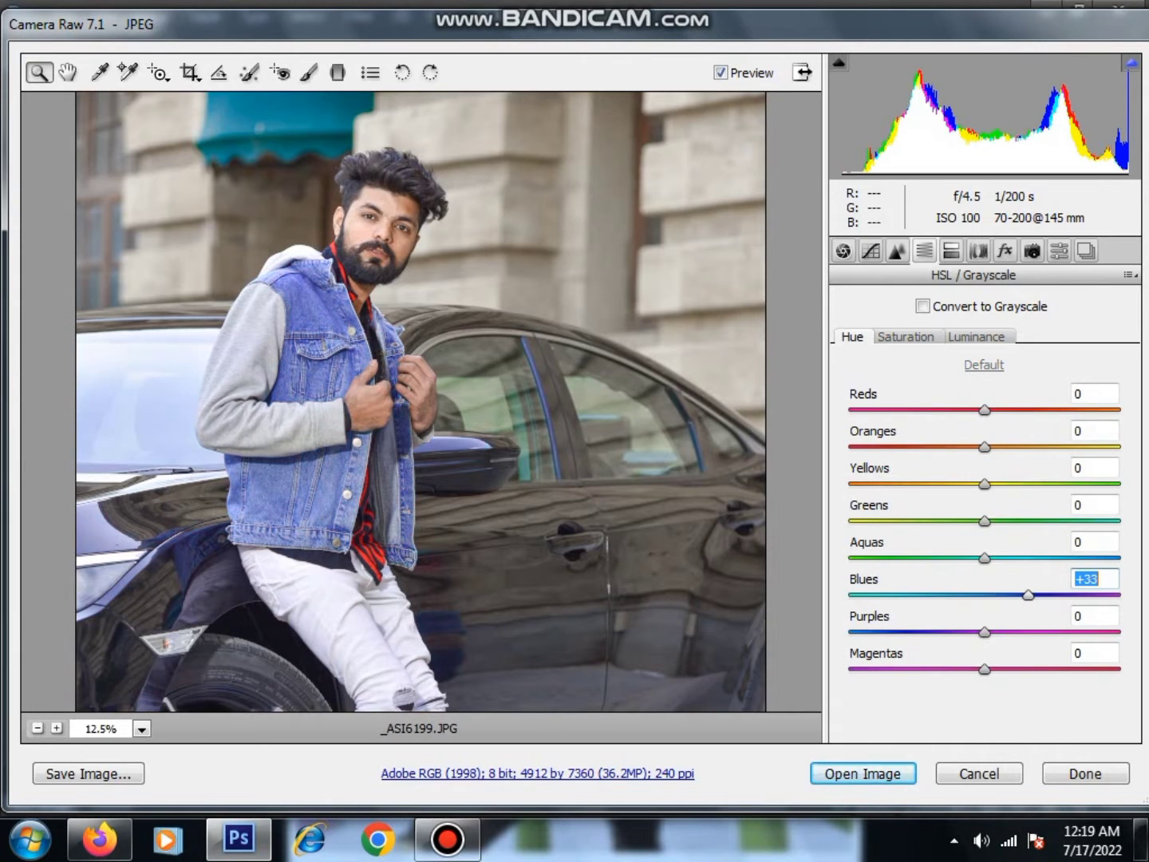
{"action": "key", "text": "Down"}
{"action": "key", "text": "Down"}
{"action": "key", "text": "Down"}
{"action": "key", "text": "Down"}
{"action": "key", "text": "Down"}
{"action": "key", "text": "Down"}
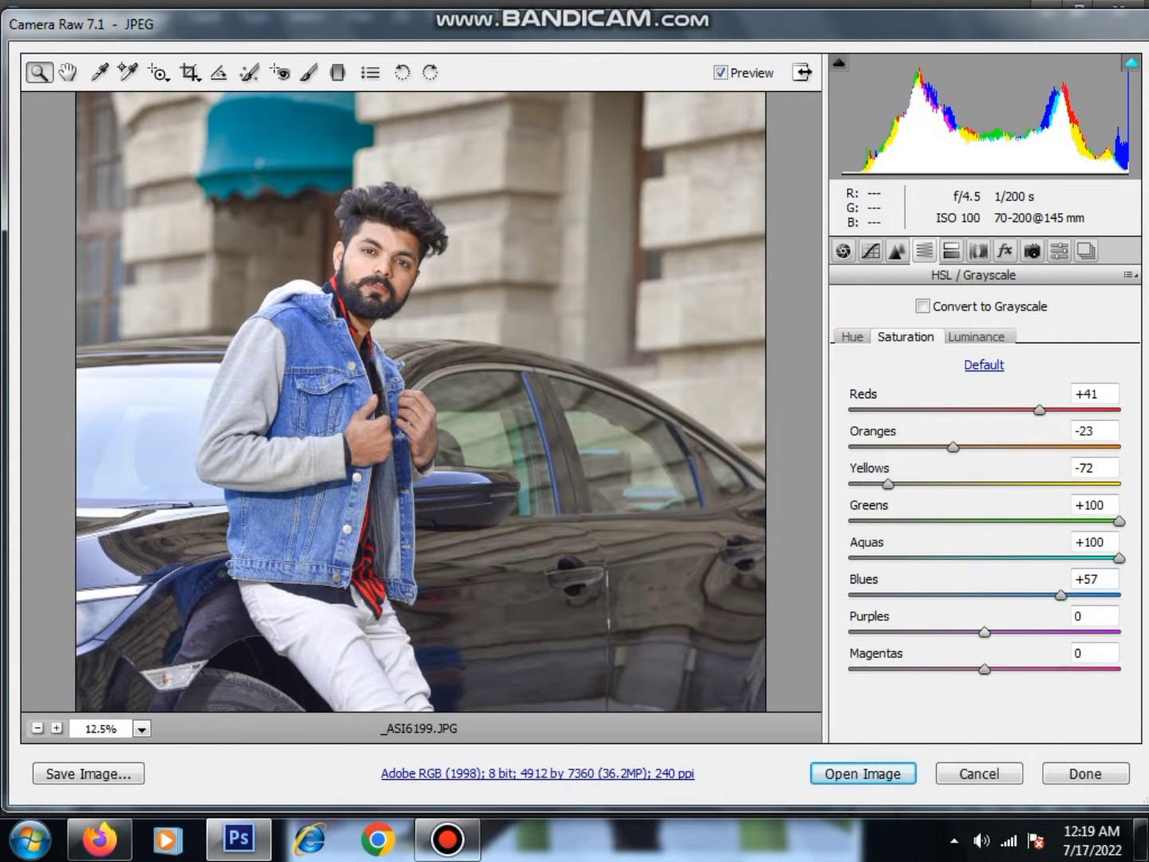
Step: Set Purples saturation +13, Magentas +30, and Oranges luminance +33
{"action": "key", "text": "Tab"}
{"action": "type", "text": "13"}
{"action": "key", "text": "Tab"}
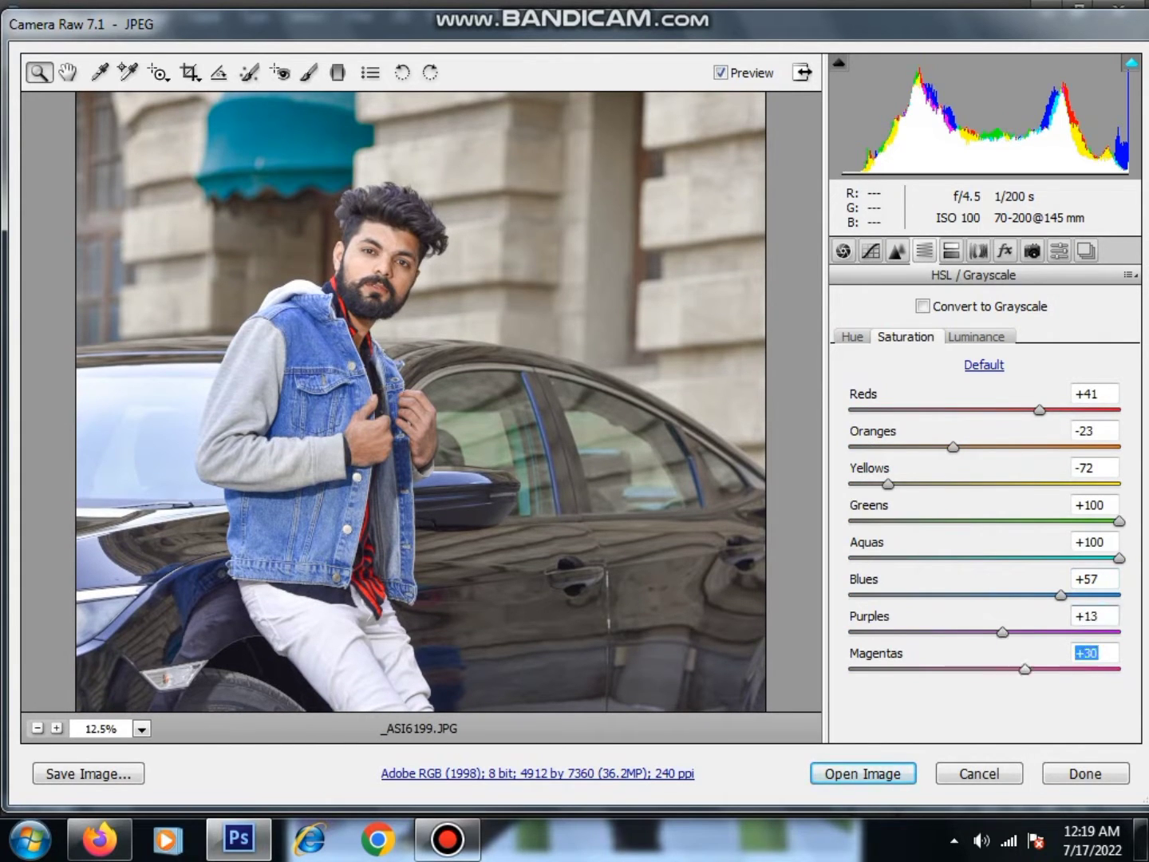
{"action": "type", "text": "100"}
{"action": "key", "text": "Return"}
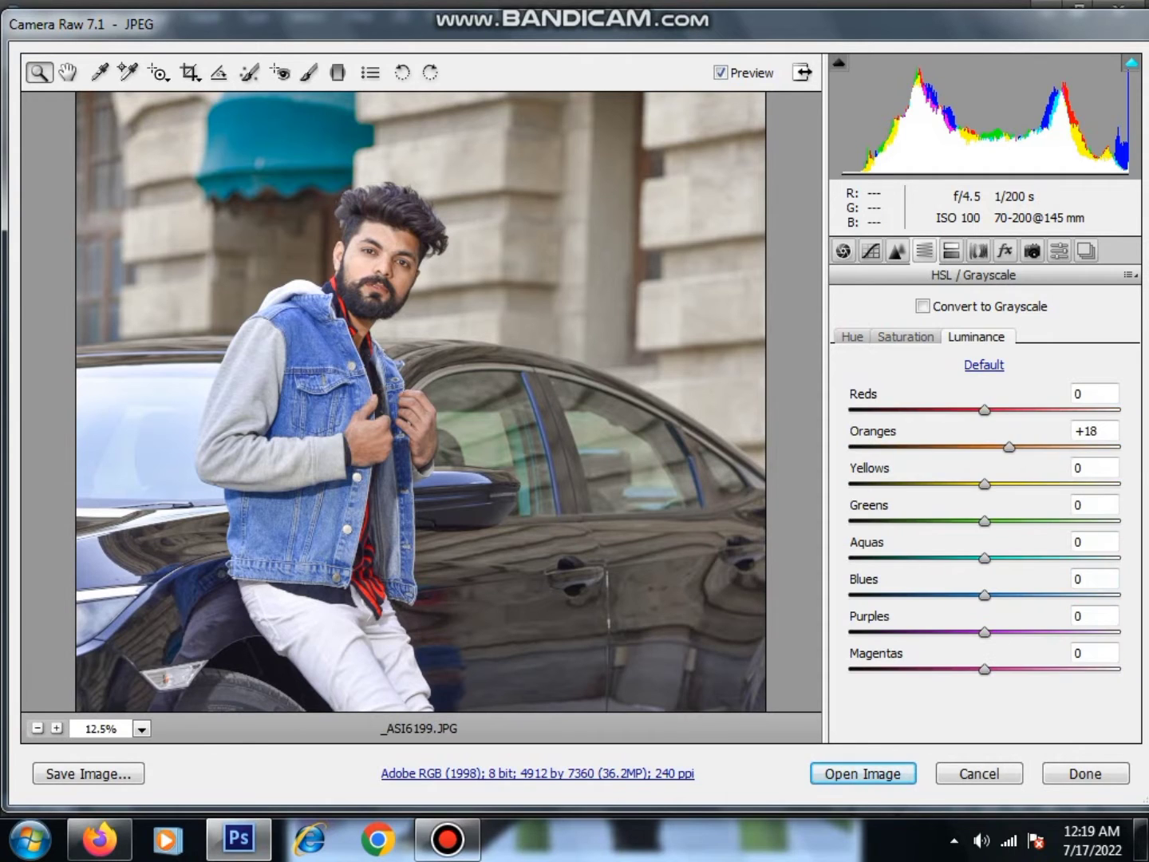
{"action": "key", "text": "Up"}
{"action": "key", "text": "Up"}
{"action": "key", "text": "Up"}
{"action": "key", "text": "Up"}
{"action": "key", "text": "Up"}
{"action": "key", "text": "Up"}
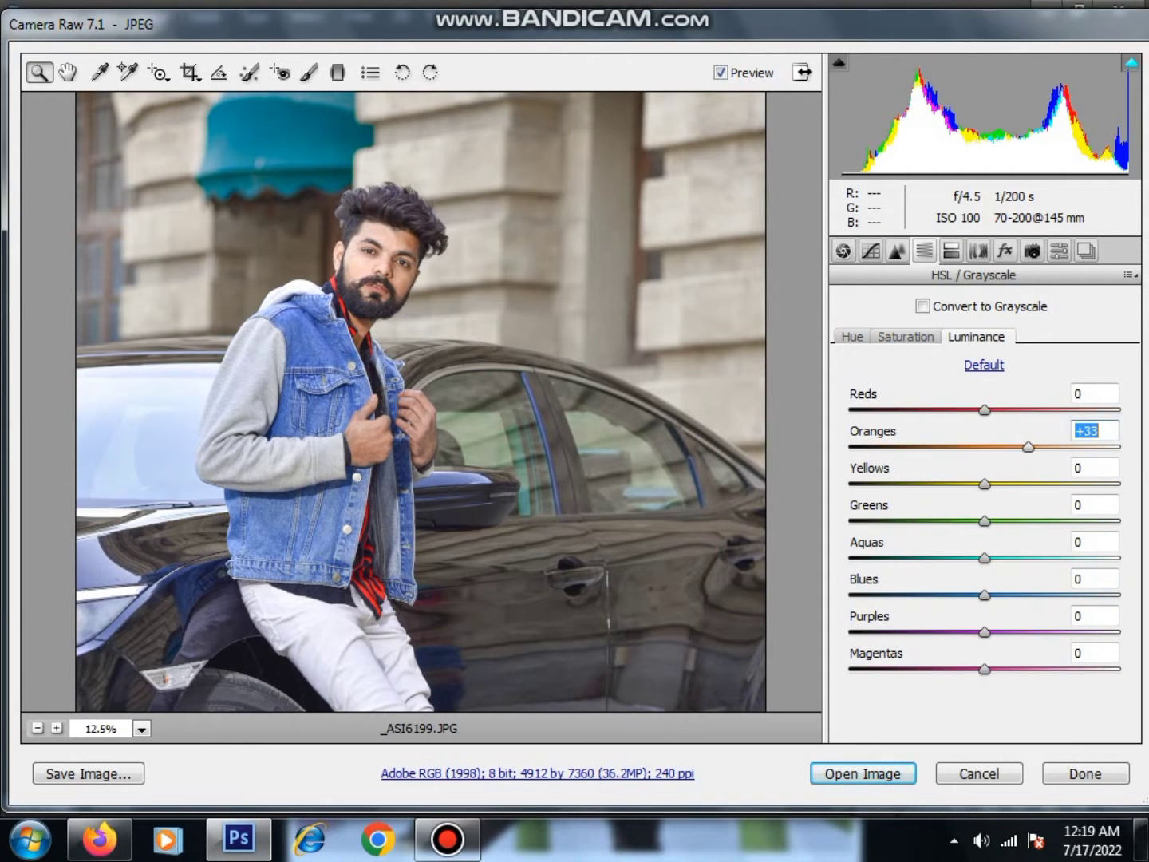
{"action": "key", "text": "ctrl+alt+7"}
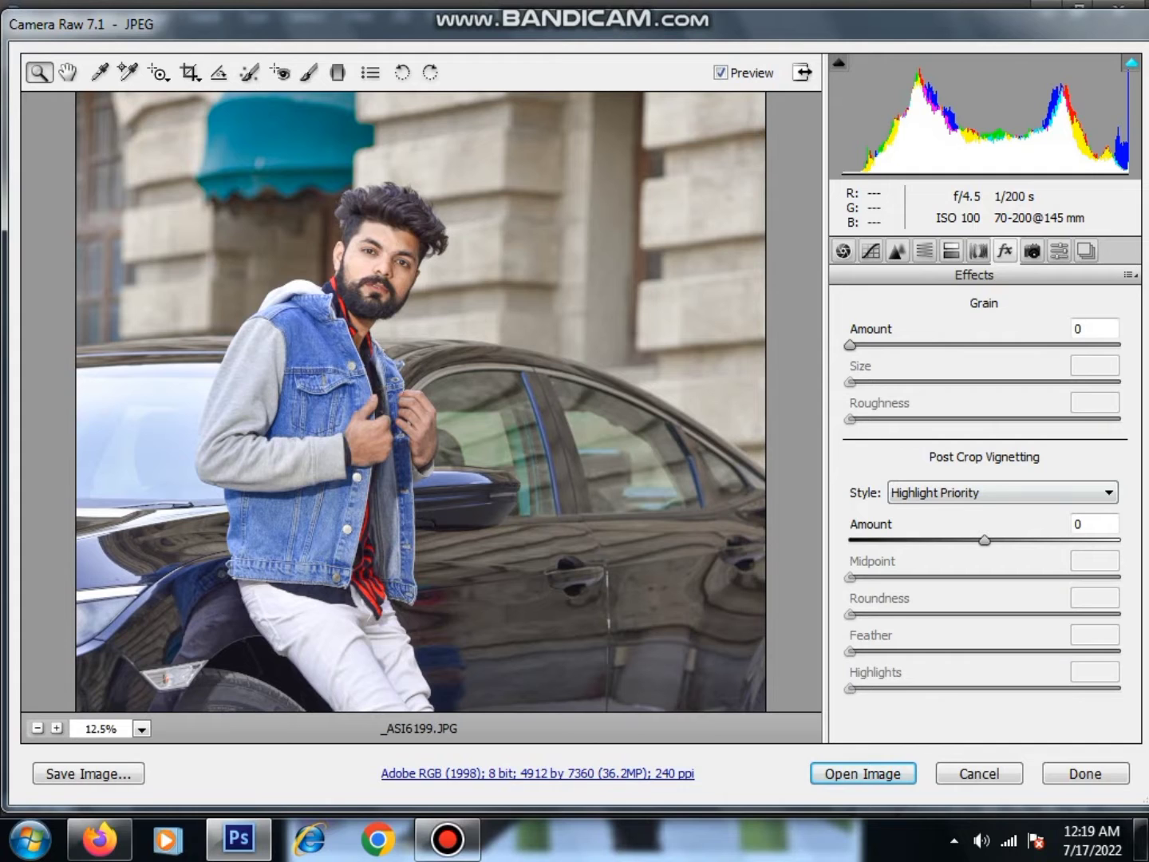
Step: Apply a -22 post-crop vignette and open the graded image in Photoshop
{"action": "key", "text": "shift+Down"}
{"action": "key", "text": "shift+Down"}
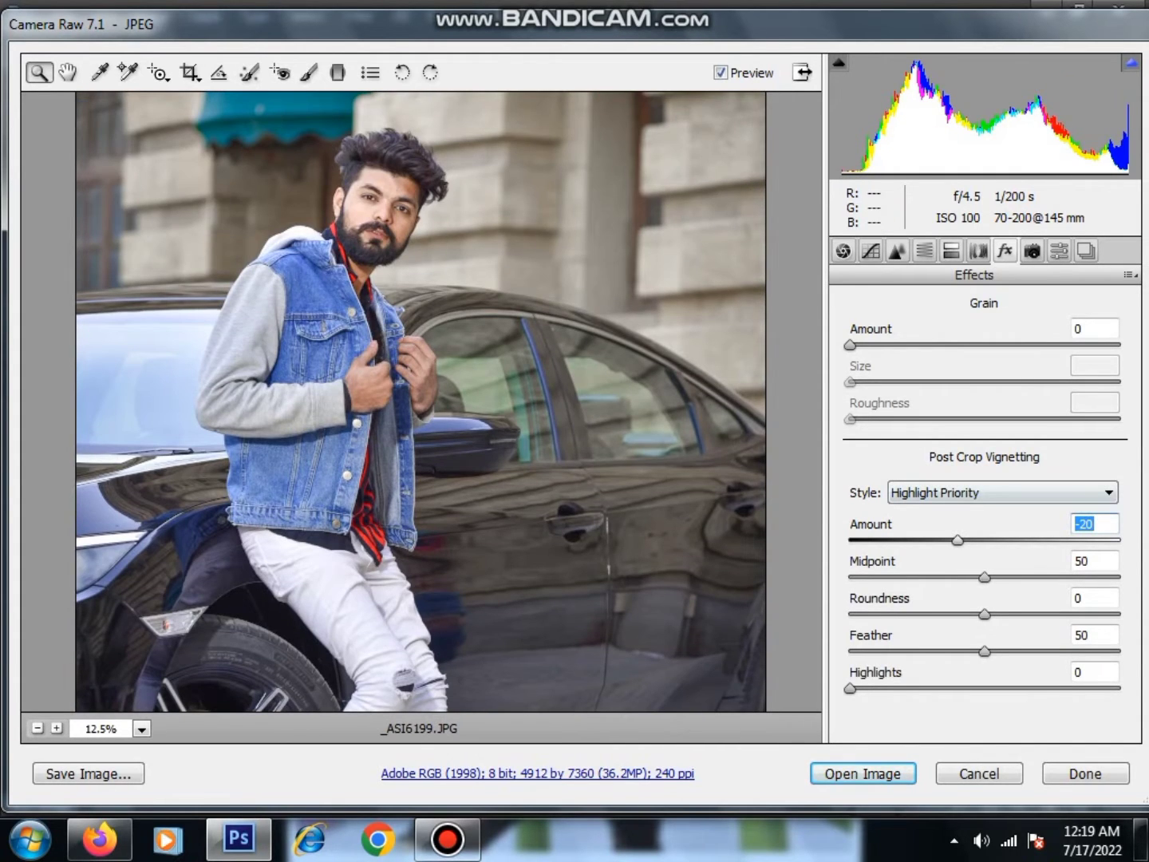
{"action": "key", "text": "Down"}
{"action": "key", "text": "Down"}
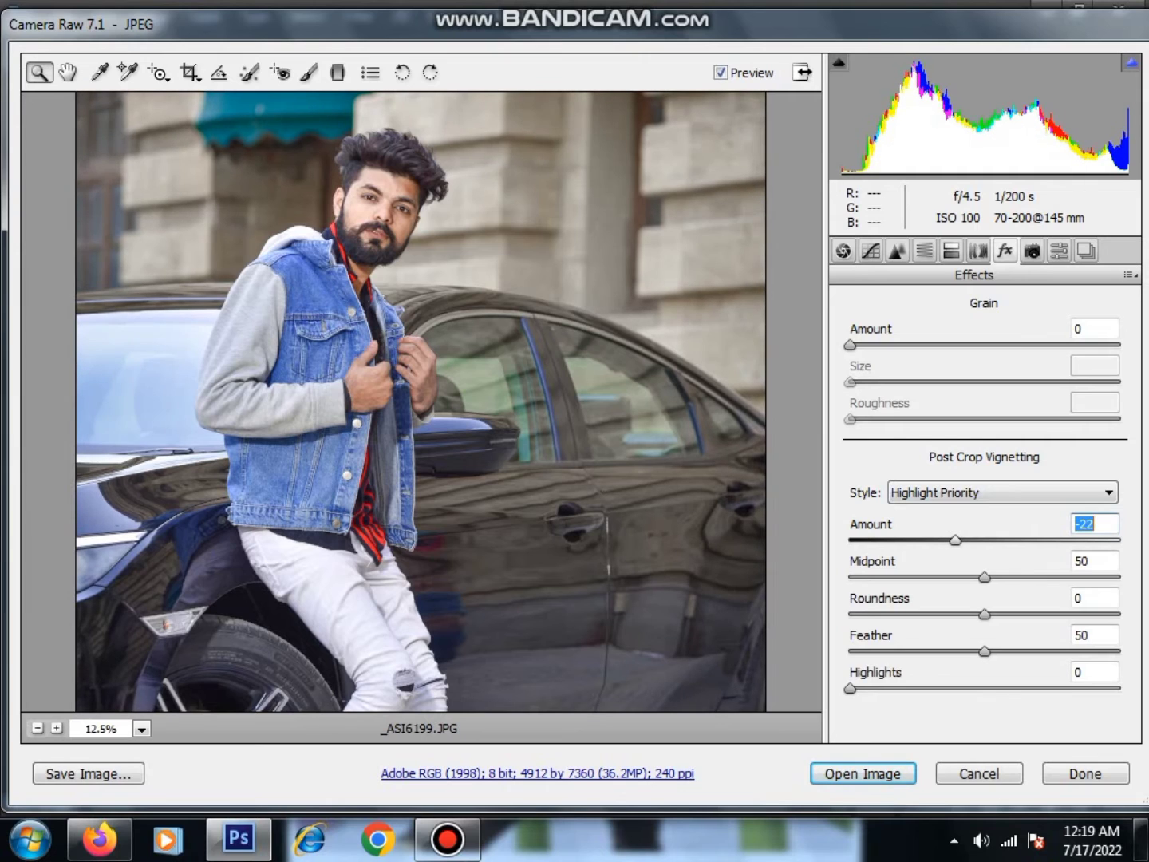
{"action": "key", "text": "Return"}
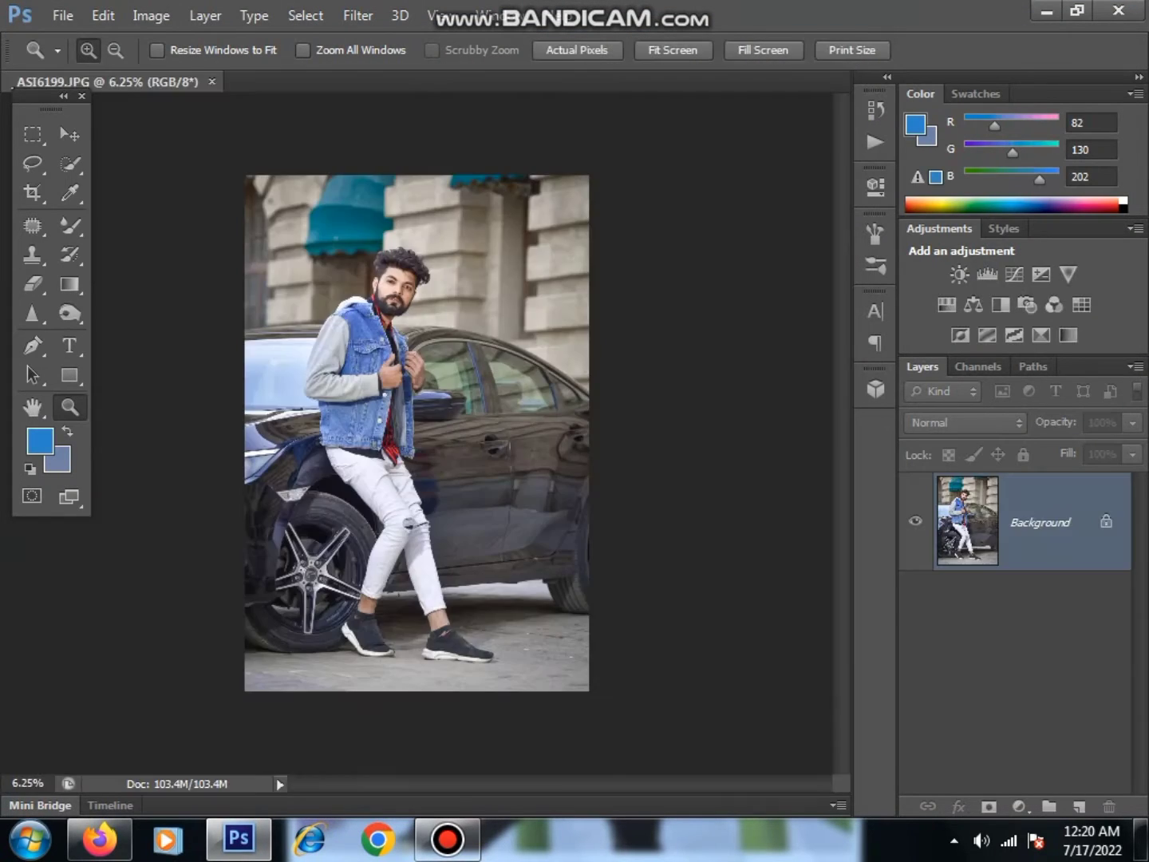
Step: Duplicate the Background layer and add a white layer mask to the copy
{"action": "right_click", "coordinate": [1030, 505]}
{"action": "left_click", "coordinate": [988, 557]}
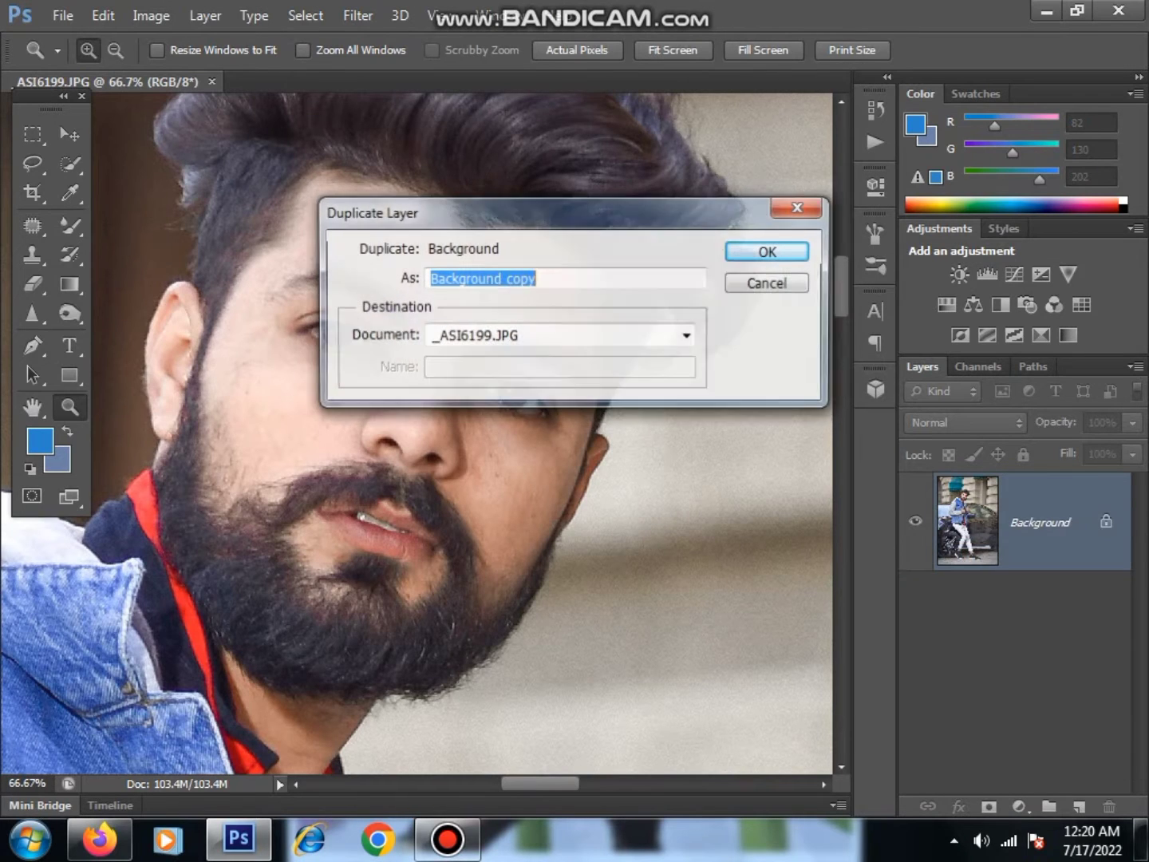
{"action": "left_click", "coordinate": [771, 250]}
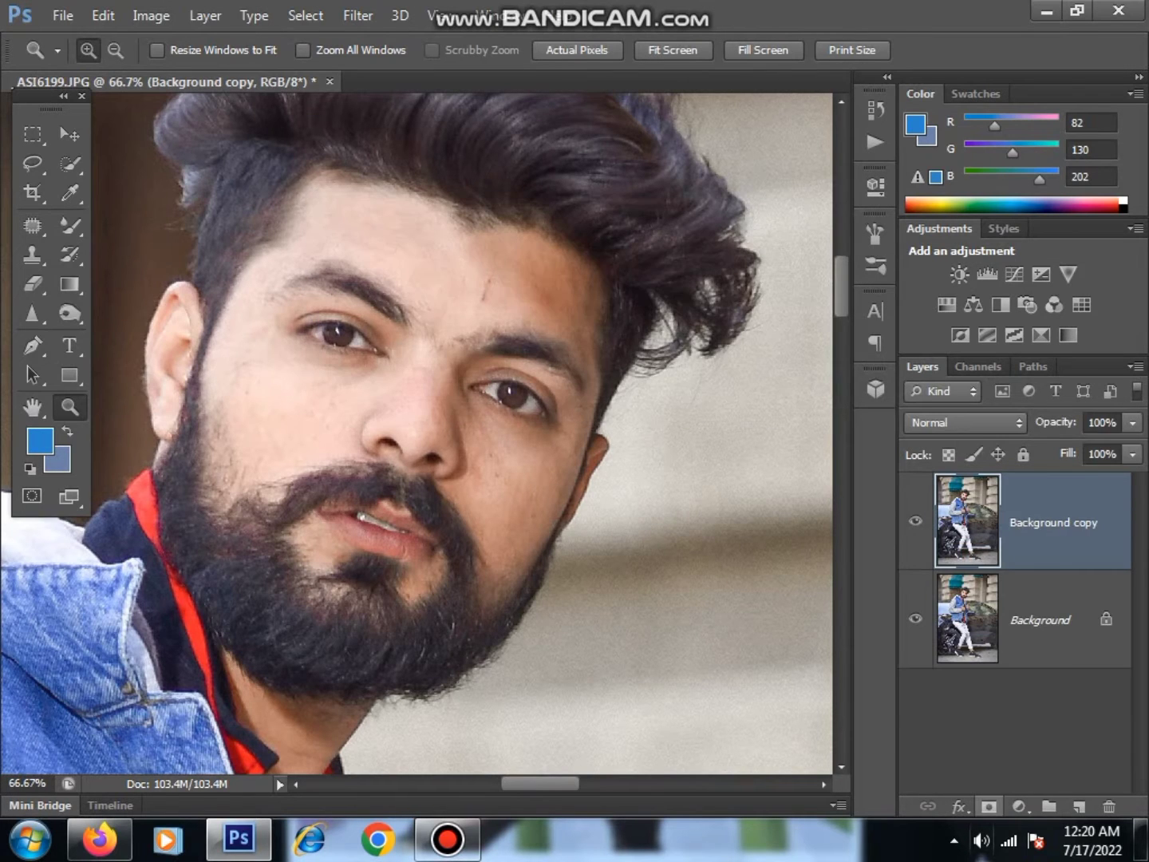
{"action": "left_click", "coordinate": [988, 806]}
{"action": "left_click", "coordinate": [967, 521]}
Step: Select the Mixer Brush with a wetter setting and Load, Mix and Flow at 100%
{"action": "left_click", "coordinate": [71, 226]}
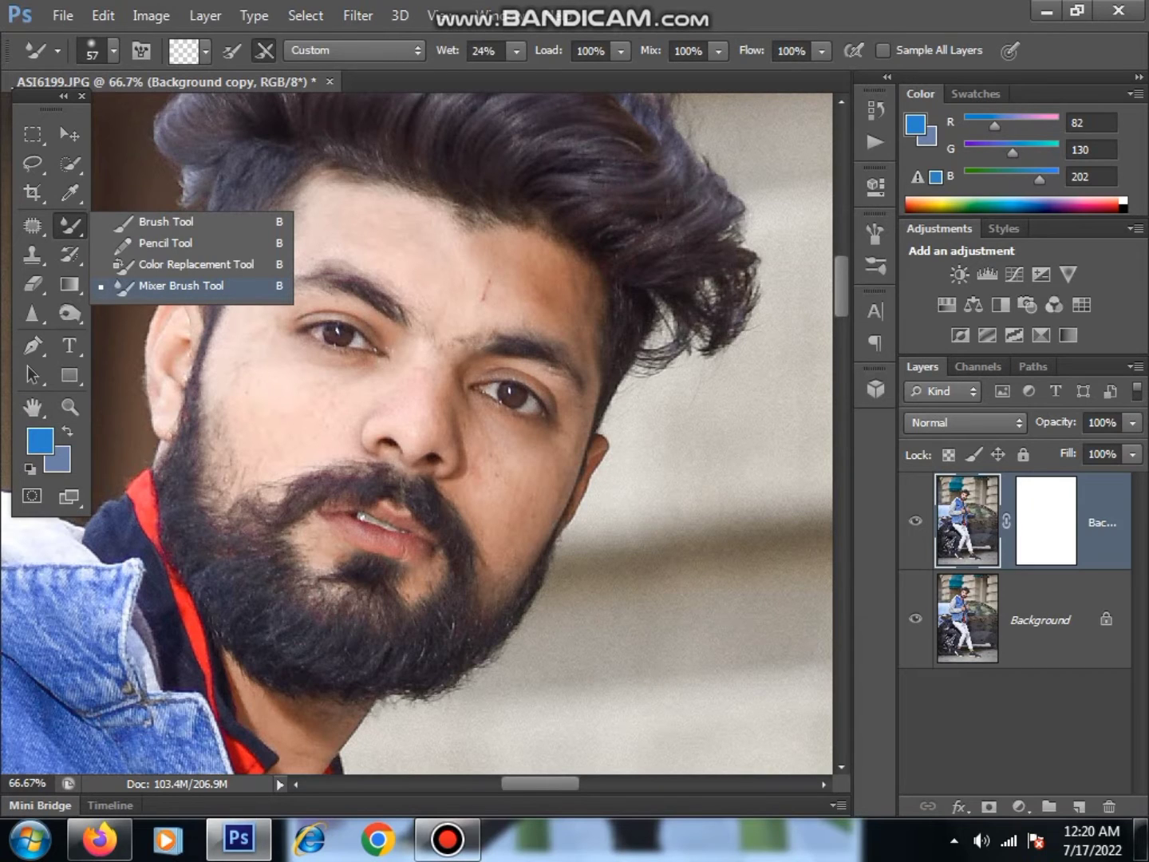
{"action": "left_click", "coordinate": [182, 284]}
{"action": "left_click", "coordinate": [515, 51]}
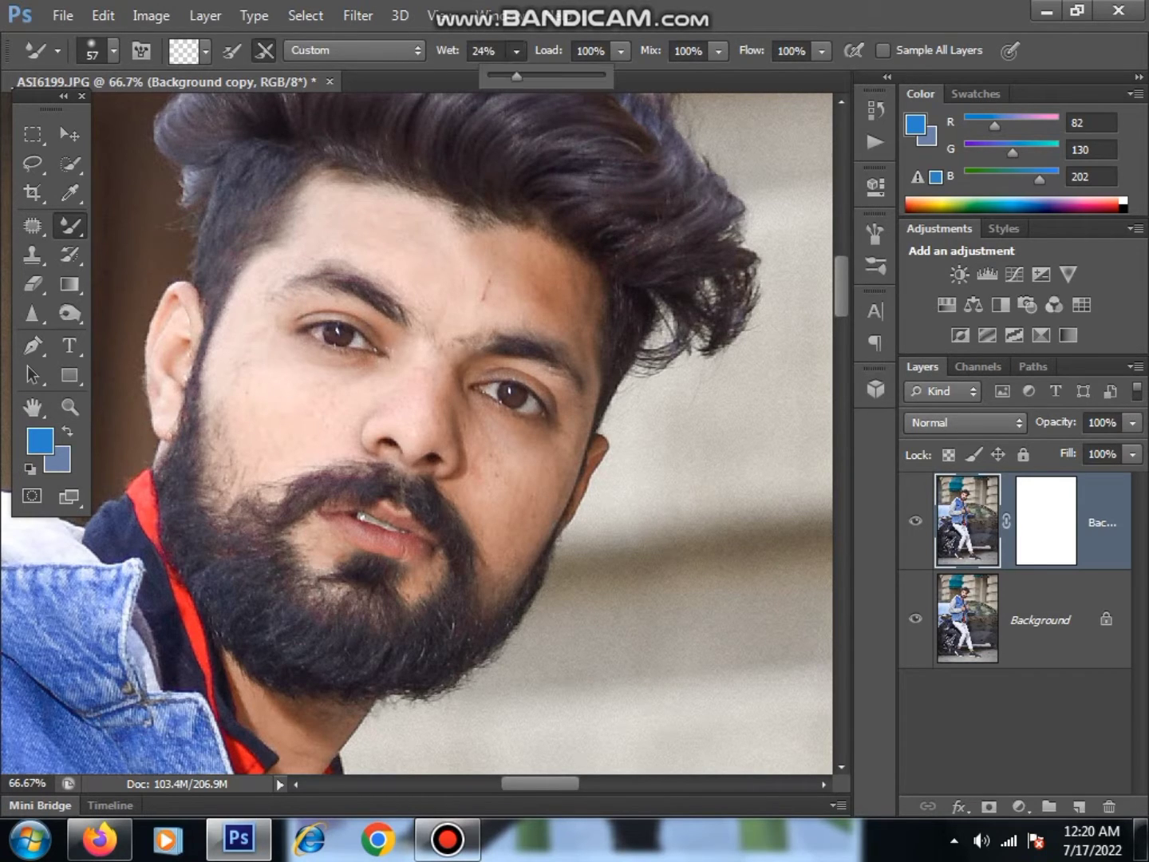
{"action": "left_click_drag", "start_coordinate": [514, 75], "coordinate": [527, 75]}
{"action": "left_click", "coordinate": [620, 50]}
{"action": "mouse_move", "coordinate": [621, 76]}
{"action": "left_mouse_down"}
{"action": "mouse_move", "coordinate": [590, 76]}
{"action": "mouse_move", "coordinate": [623, 76]}
{"action": "left_mouse_up"}
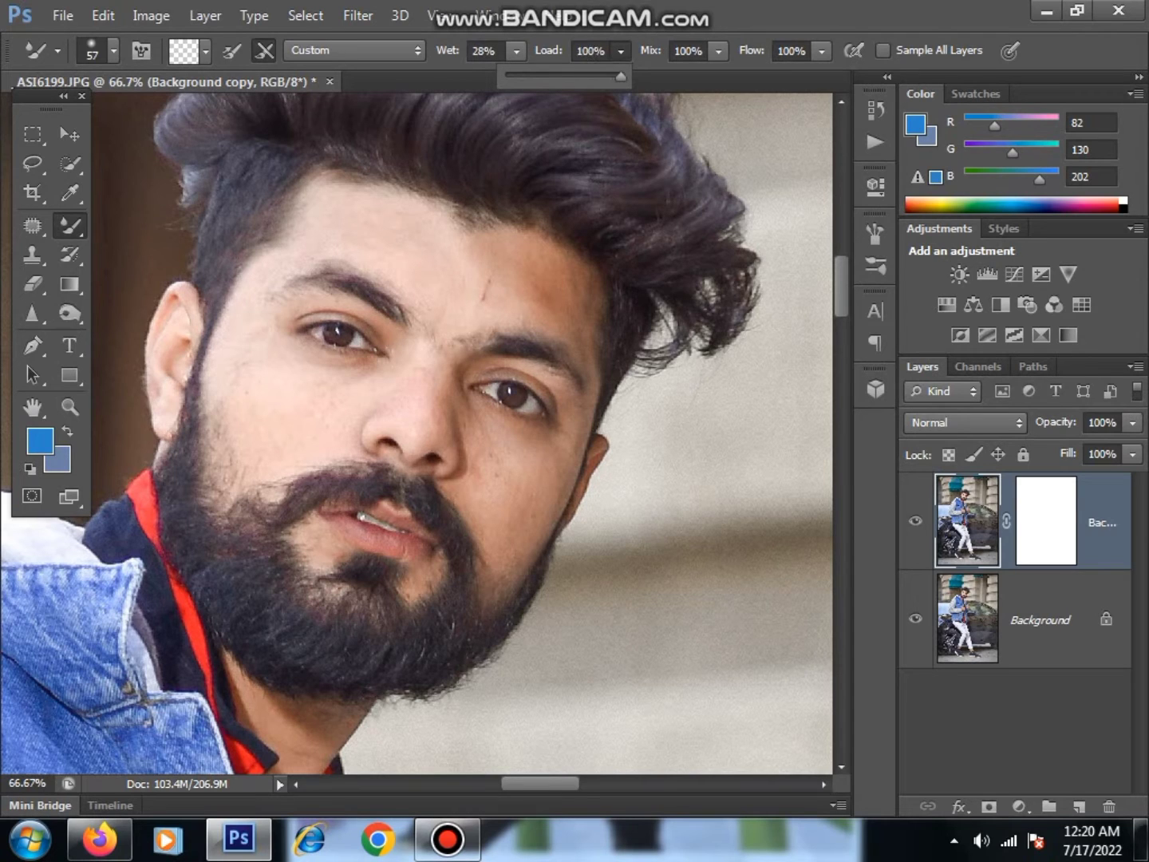
{"action": "left_click", "coordinate": [719, 50]}
{"action": "mouse_move", "coordinate": [722, 75]}
{"action": "left_mouse_down"}
{"action": "mouse_move", "coordinate": [710, 76]}
{"action": "mouse_move", "coordinate": [723, 76]}
{"action": "left_mouse_up"}
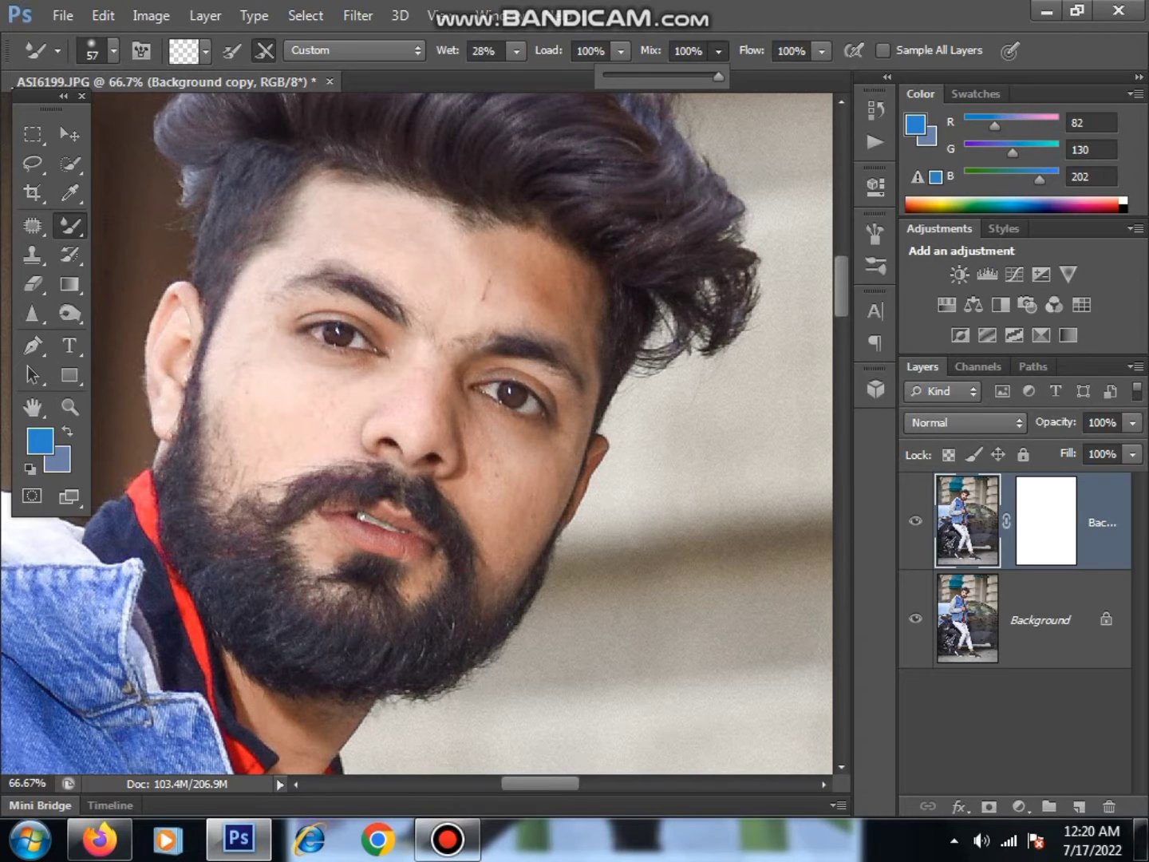
{"action": "left_click", "coordinate": [823, 51]}
{"action": "mouse_move", "coordinate": [821, 76]}
{"action": "left_mouse_down"}
{"action": "mouse_move", "coordinate": [792, 76]}
{"action": "mouse_move", "coordinate": [823, 75]}
{"action": "left_mouse_up"}
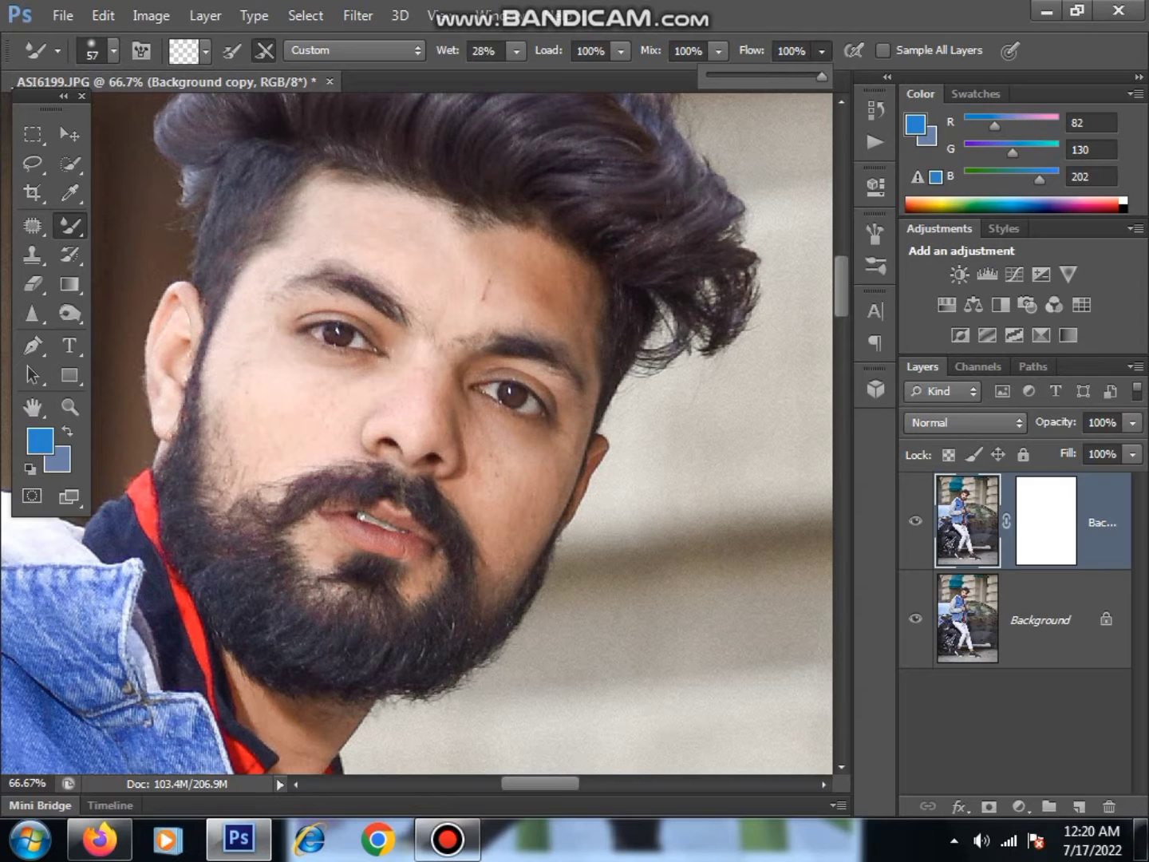
{"action": "left_click", "coordinate": [205, 51]}
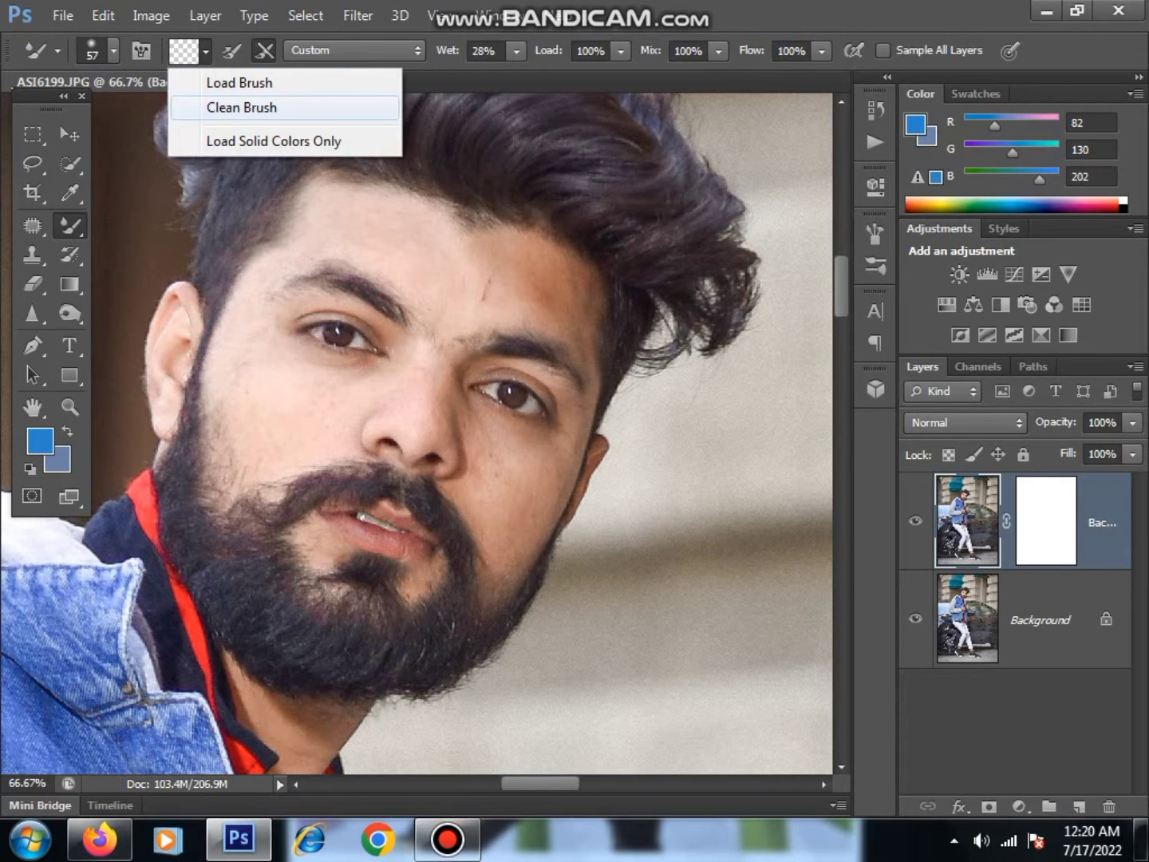
{"action": "key", "text": "Escape"}
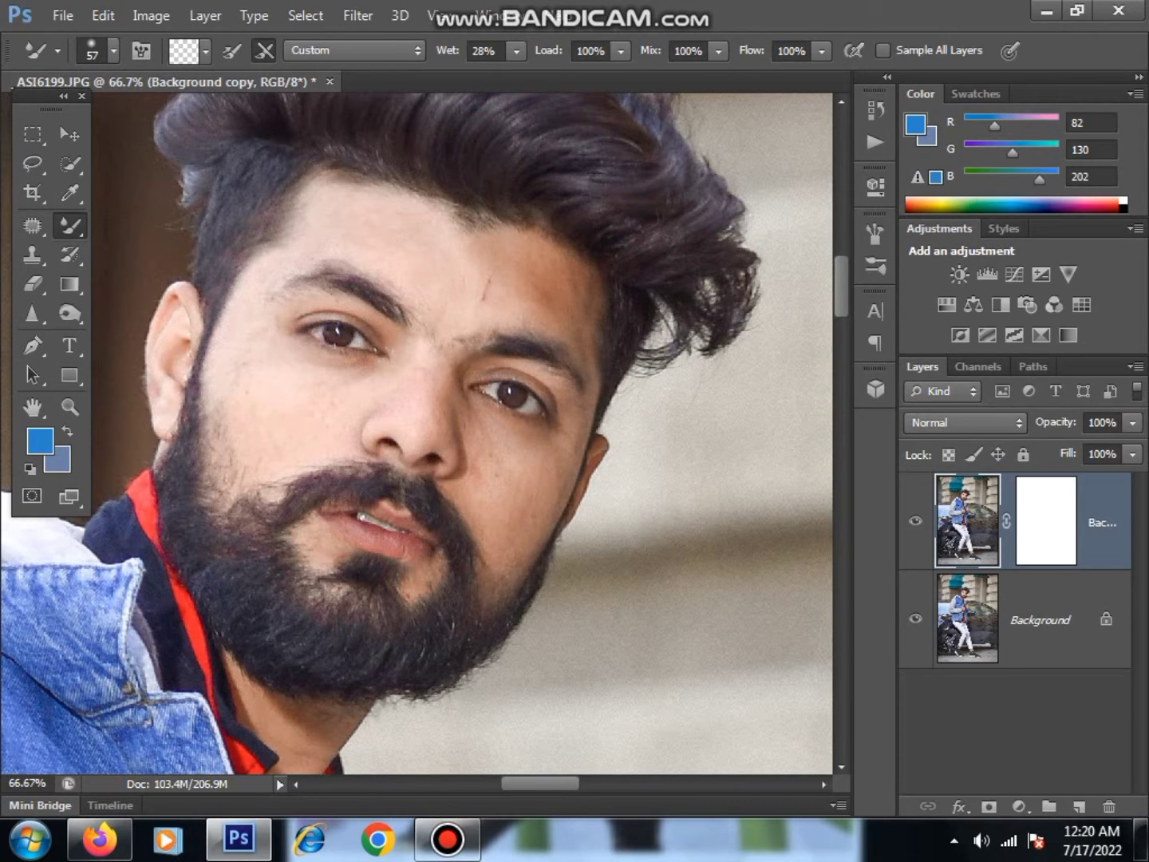
Step: Zoom to 100% on the face and brush away the forehead scratch
{"action": "key", "text": "z"}
{"action": "left_click_drag", "start_coordinate": [87, 96], "coordinate": [671, 620]}
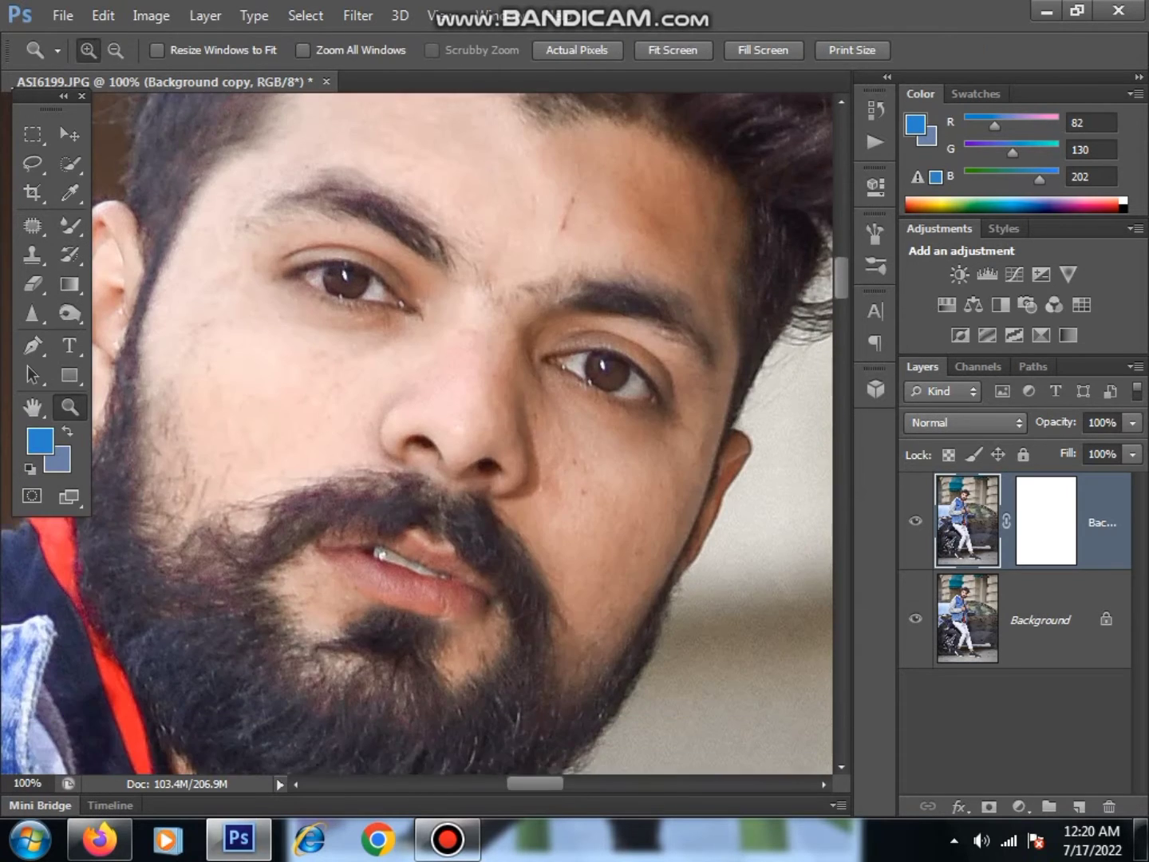
{"action": "key", "text": "b"}
{"action": "scroll", "coordinate": [417, 430], "scroll_direction": "left", "scroll_amount": 2}
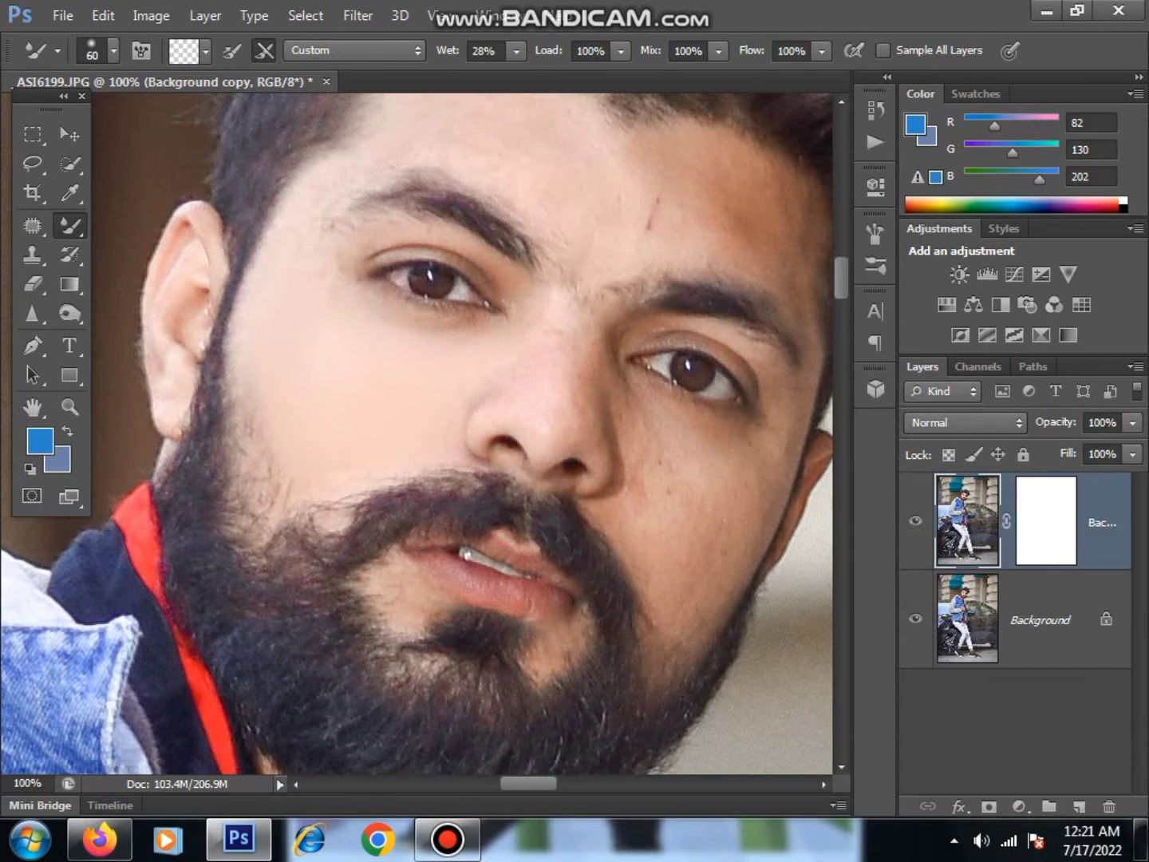
{"action": "scroll", "coordinate": [415, 399], "scroll_direction": "up", "scroll_amount": 2}
{"action": "key", "text": "bracketright"}
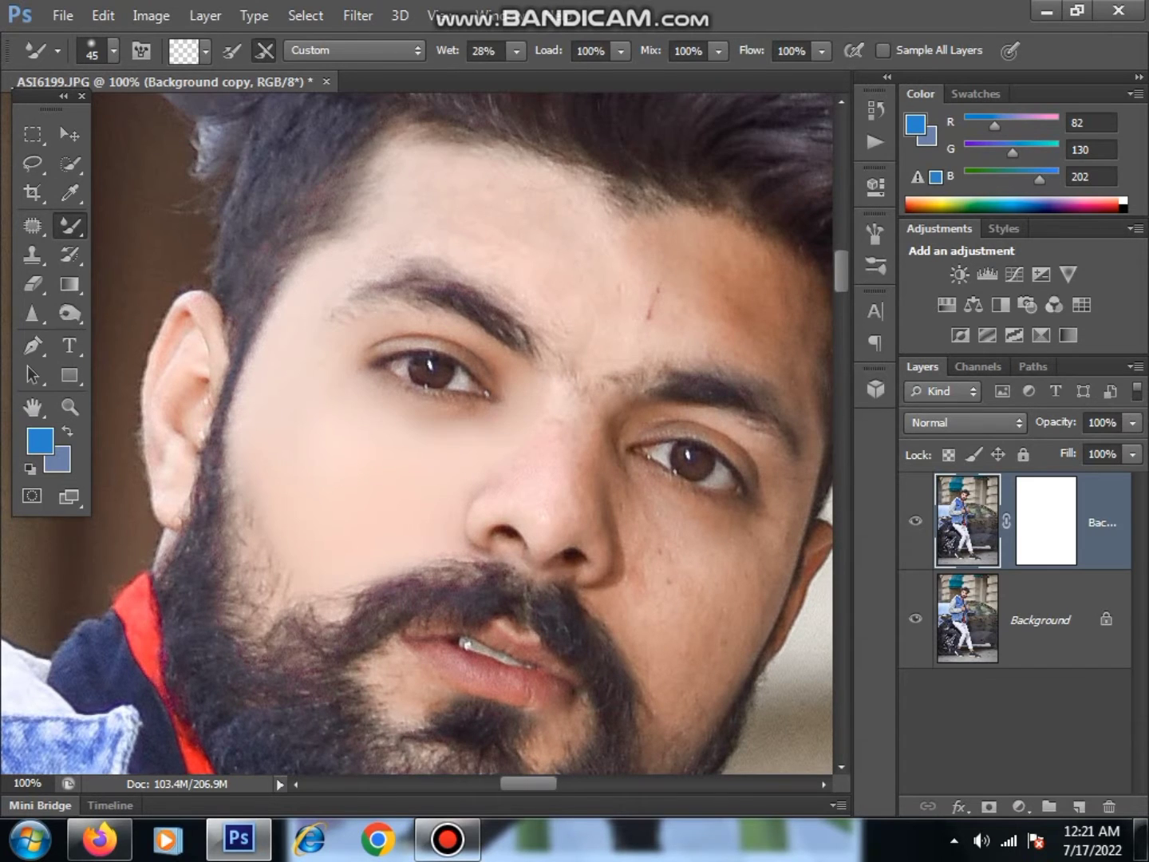
{"action": "scroll", "coordinate": [511, 392], "scroll_direction": "up", "scroll_amount": 3}
{"action": "left_click_drag", "start_coordinate": [575, 462], "coordinate": [570, 503]}
{"action": "left_click_drag", "start_coordinate": [663, 335], "coordinate": [648, 419]}
{"action": "key", "text": "bracketright"}
{"action": "key", "text": "bracketright"}
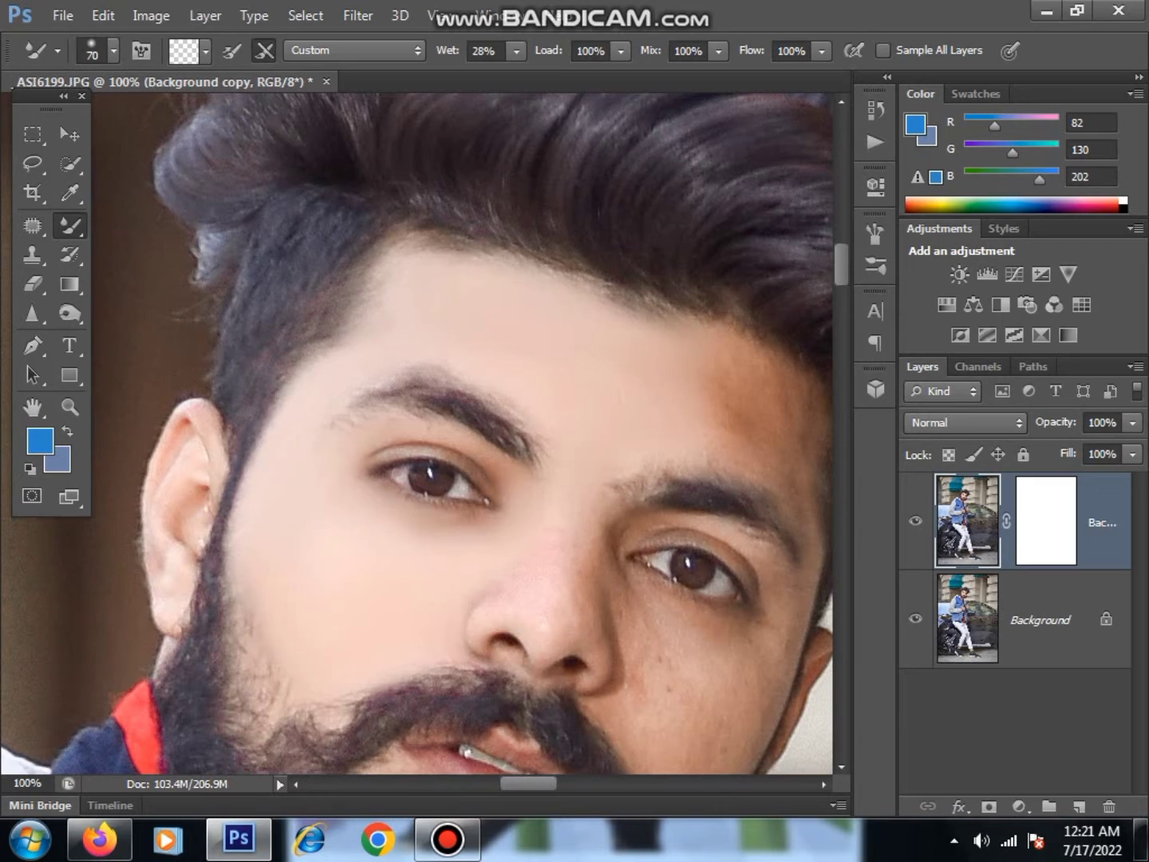
Step: Smooth the uneven cheek skin beside the beard
{"action": "scroll", "coordinate": [735, 435], "scroll_direction": "right", "scroll_amount": 5}
{"action": "key", "text": "bracketleft"}
{"action": "key", "text": "bracketleft"}
{"action": "scroll", "coordinate": [392, 399], "scroll_direction": "down", "scroll_amount": 4}
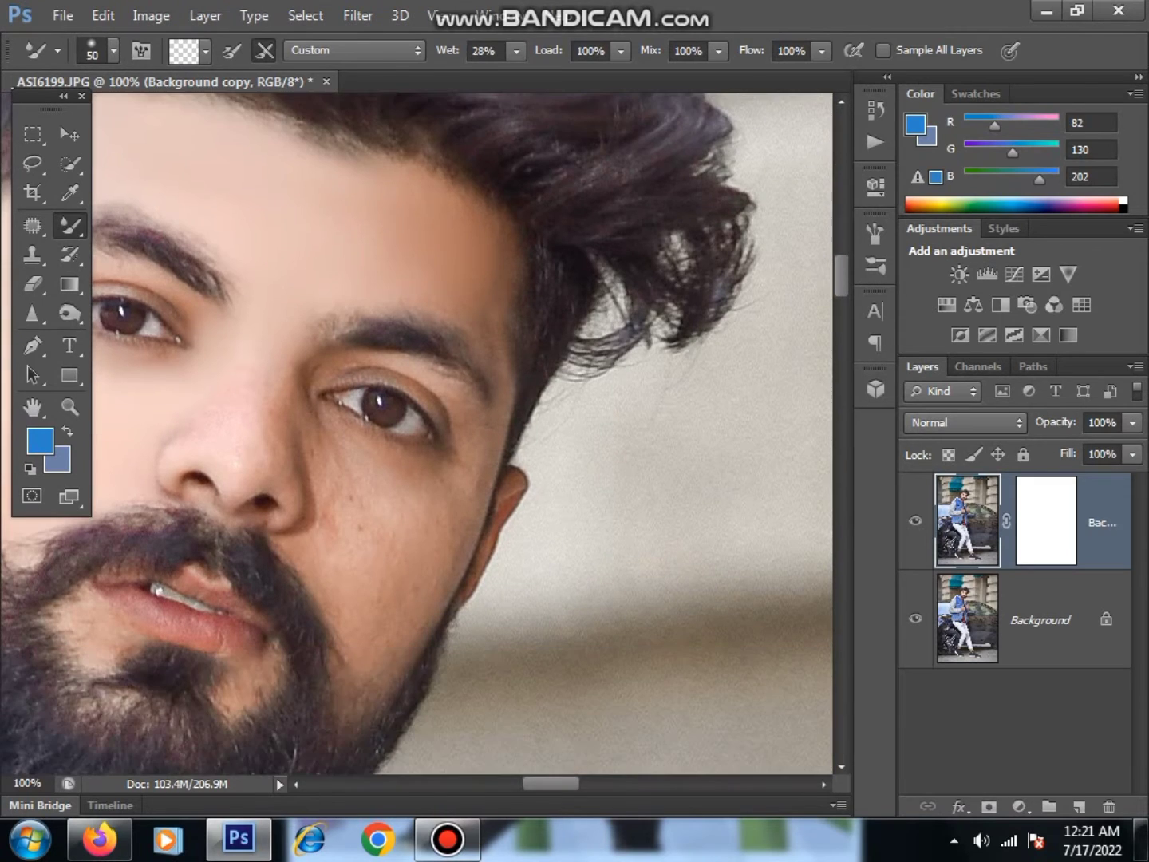
{"action": "left_click_drag", "start_coordinate": [344, 546], "coordinate": [341, 680]}
{"action": "left_click_drag", "start_coordinate": [303, 526], "coordinate": [335, 671]}
{"action": "left_click_drag", "start_coordinate": [419, 478], "coordinate": [511, 423]}
{"action": "key", "text": "bracketleft"}
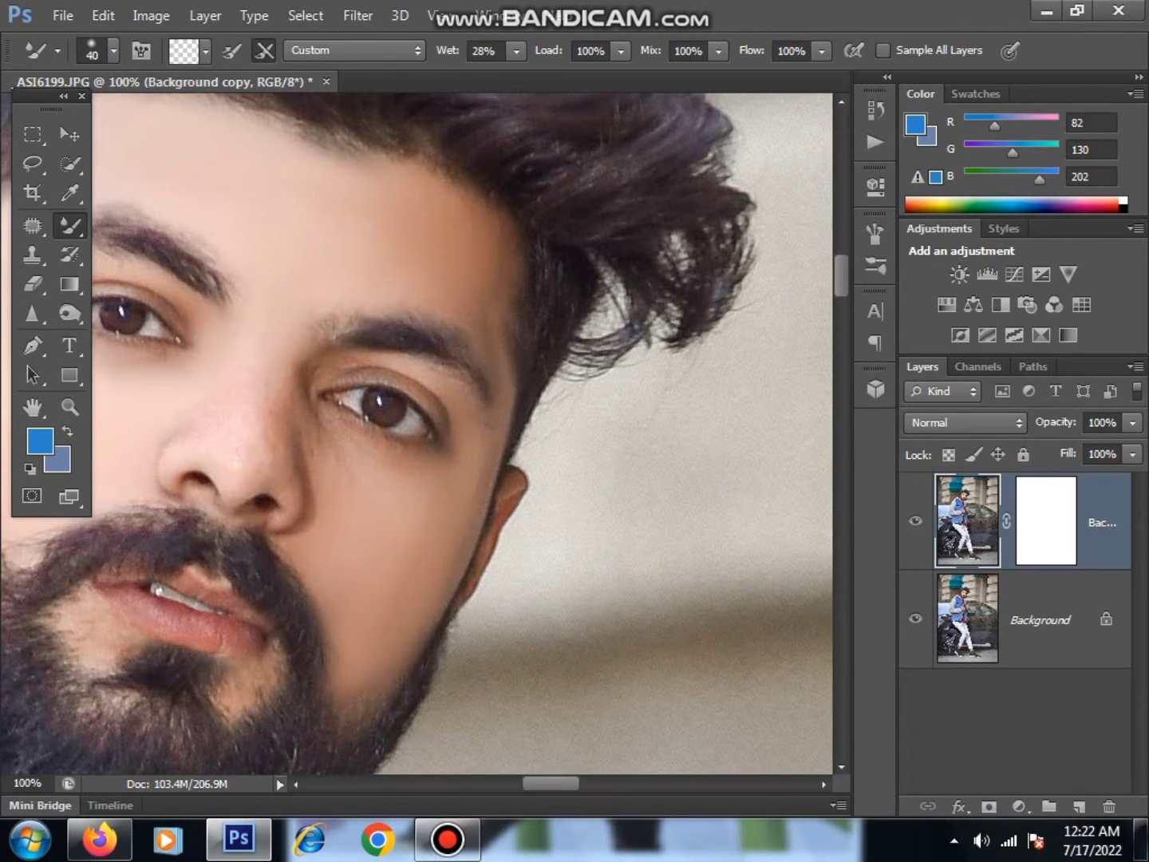
{"action": "scroll", "coordinate": [415, 431], "scroll_direction": "down", "scroll_amount": 3}
Step: Zoom out and toggle the retouched layer to compare before and after
{"action": "key", "text": "z"}
{"action": "key", "text": "ctrl+minus"}
{"action": "key", "text": "ctrl+minus"}
{"action": "key", "text": "ctrl+minus"}
{"action": "left_click", "coordinate": [915, 520]}
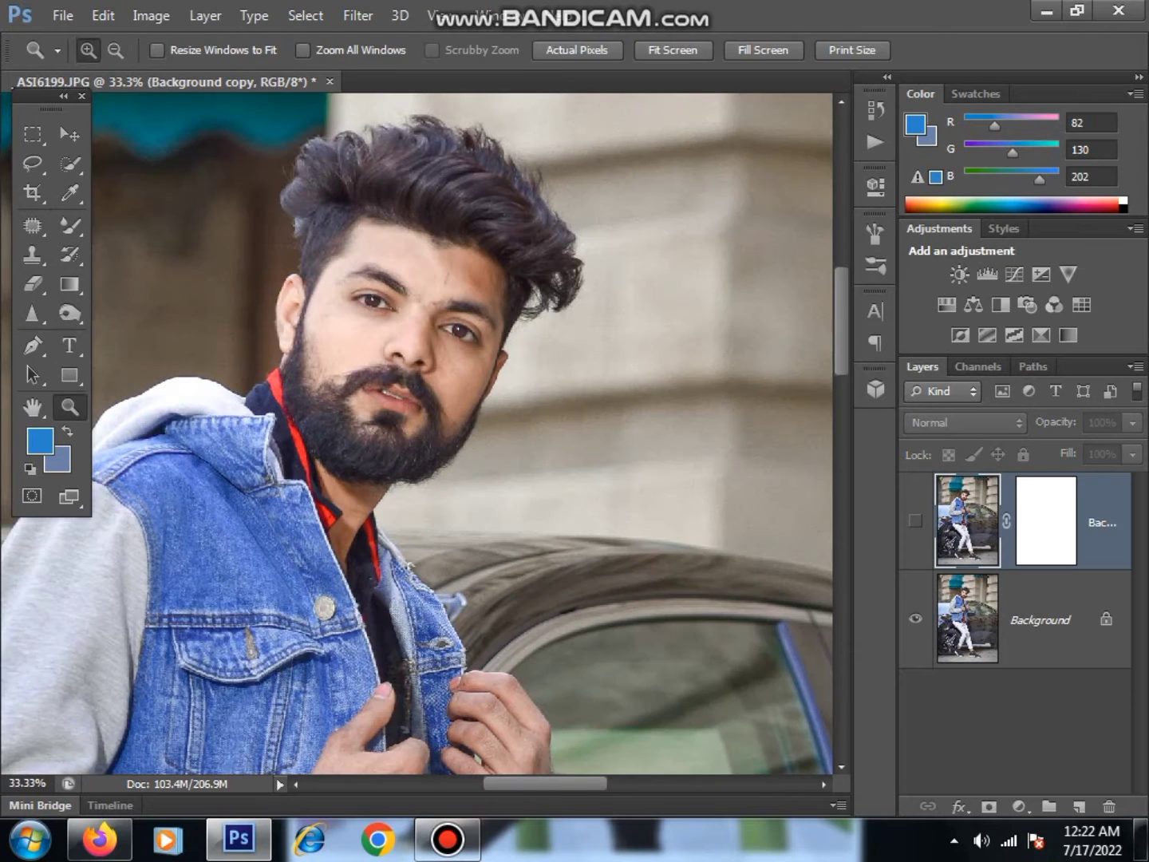
{"action": "left_click", "coordinate": [916, 521]}
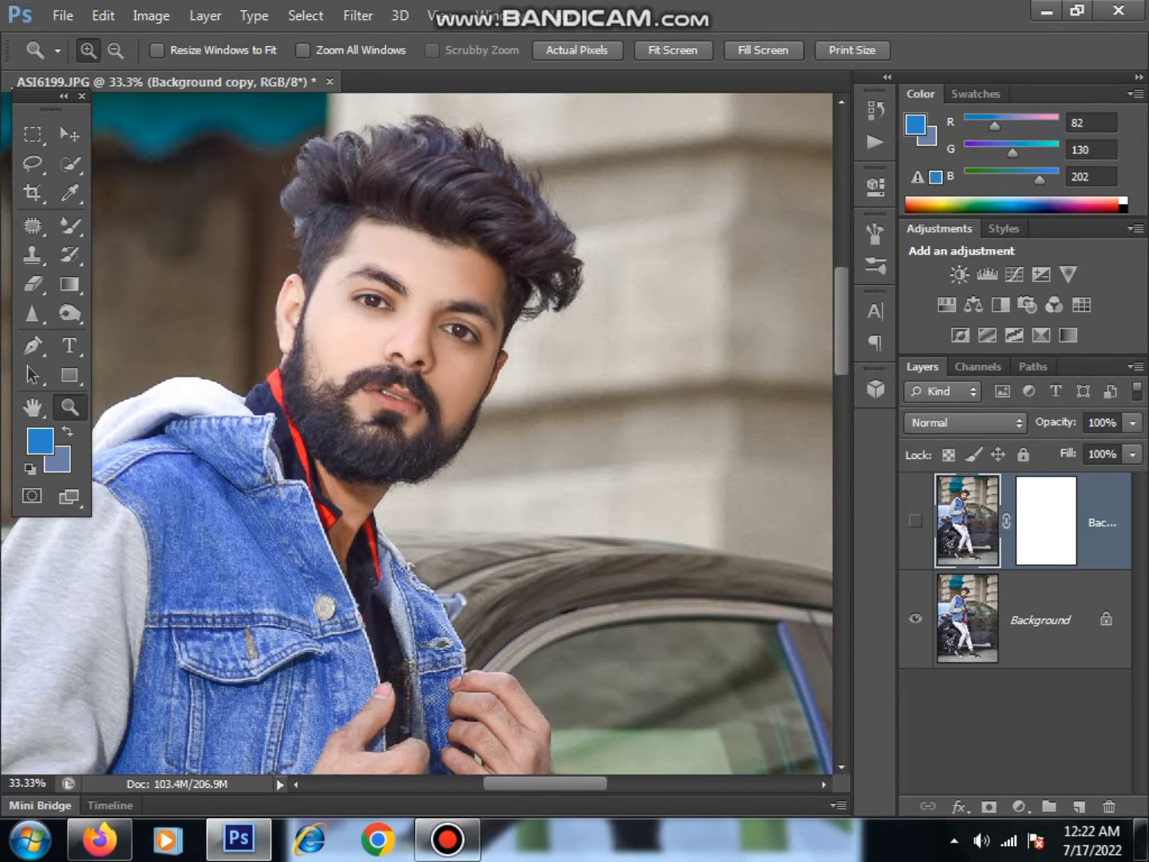
{"action": "left_click", "coordinate": [916, 520]}
Step: Flatten all layers into a single Background layer
{"action": "key", "text": "ctrl+minus"}
{"action": "key", "text": "ctrl+minus"}
{"action": "key", "text": "ctrl+minus"}
{"action": "right_click", "coordinate": [1038, 614]}
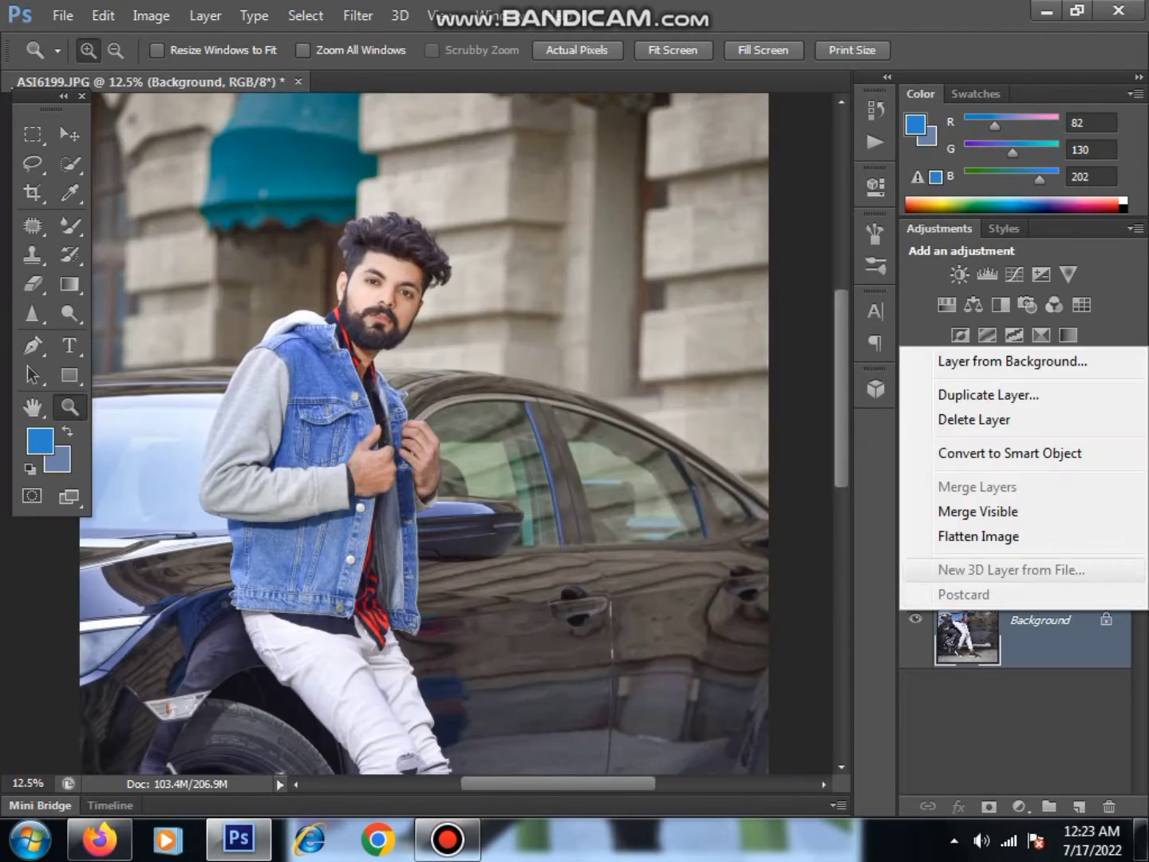
{"action": "left_click", "coordinate": [974, 534]}
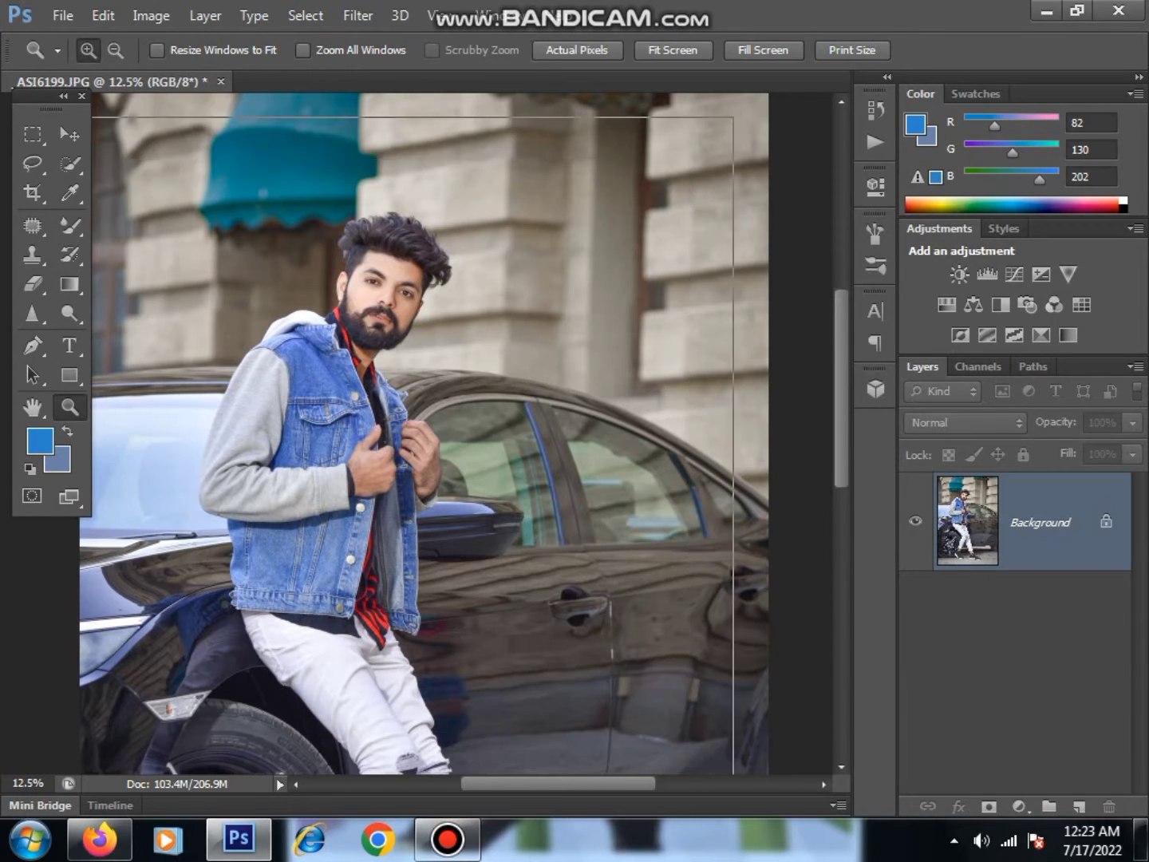
Step: Select both of the man's hands with the Quick Selection tool
{"action": "key", "text": "ctrl+plus"}
{"action": "scroll", "coordinate": [423, 431], "scroll_direction": "down", "scroll_amount": 2}
{"action": "key", "text": "i"}
{"action": "key", "text": "w"}
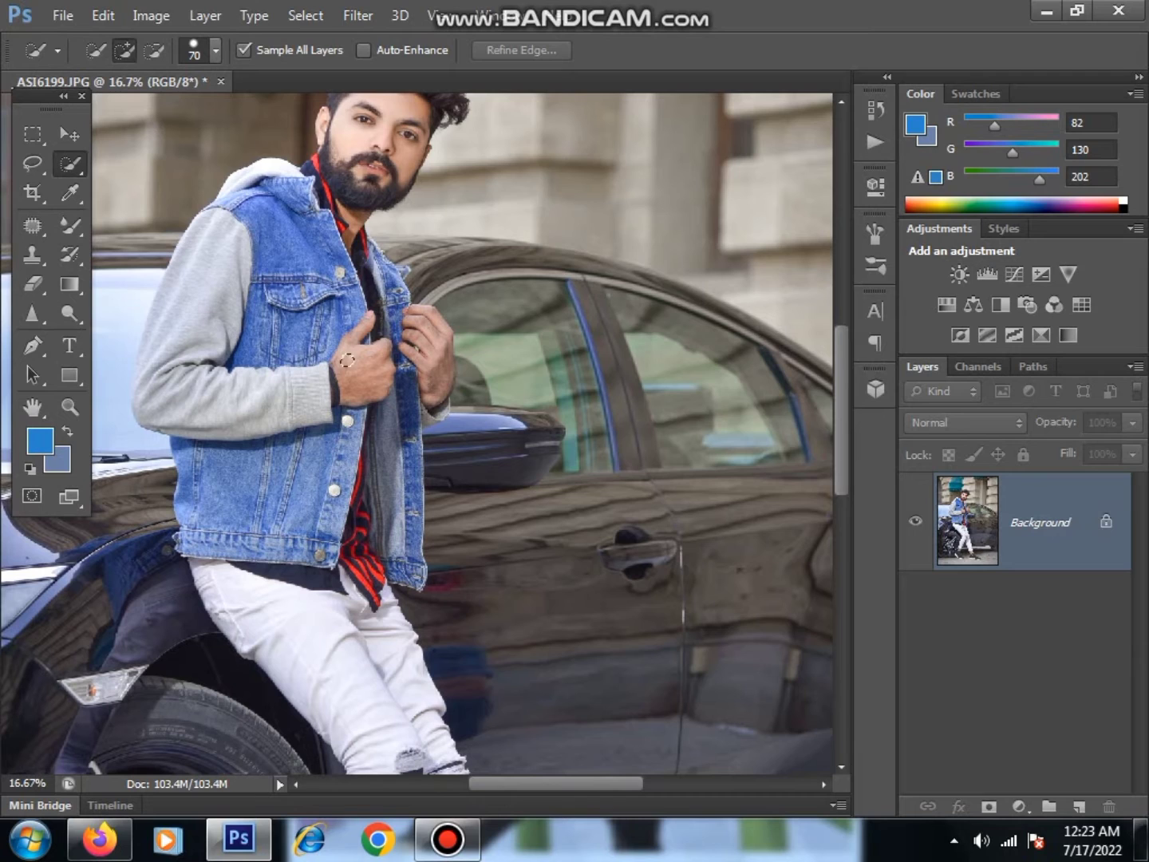
{"action": "left_click", "coordinate": [348, 362]}
{"action": "left_click_drag", "start_coordinate": [376, 351], "coordinate": [431, 360]}
{"action": "key", "text": "alt"}
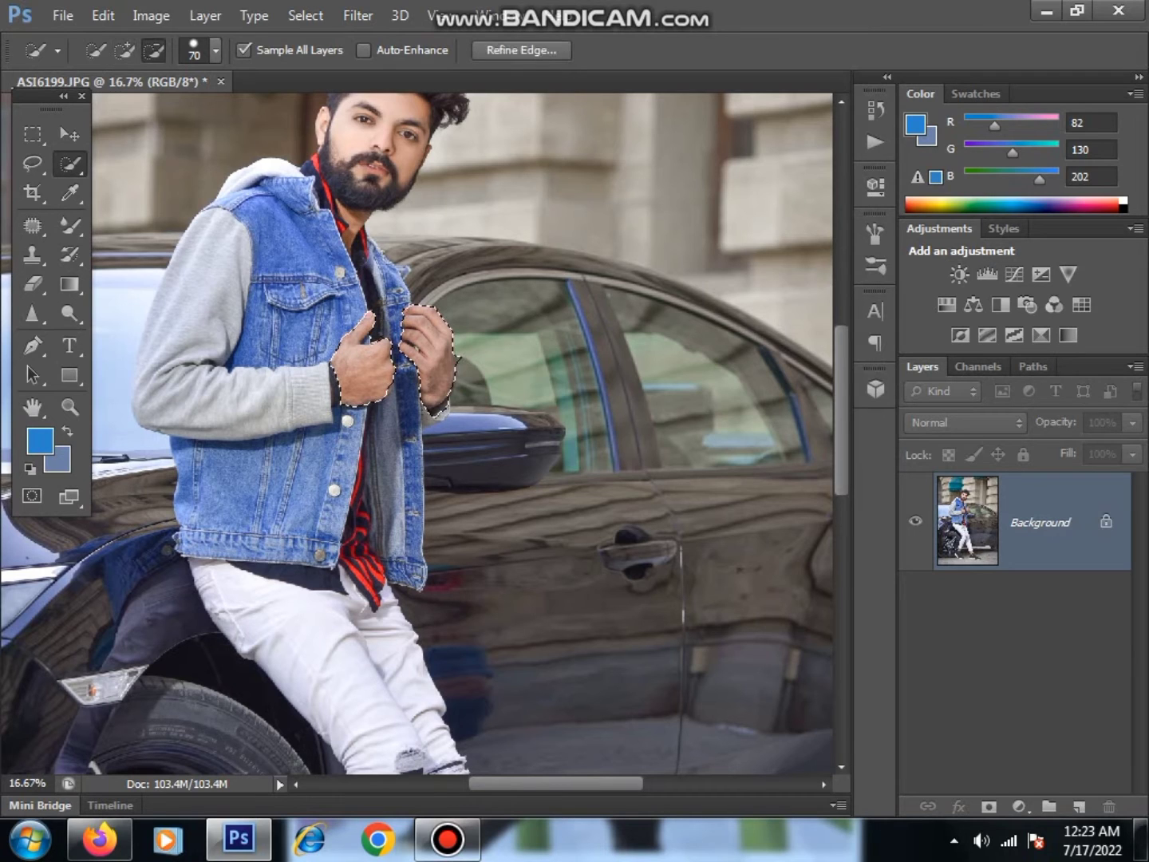
Step: Feather the hand selection by 30 px and add a raised Curves adjustment
{"action": "right_click", "coordinate": [427, 338]}
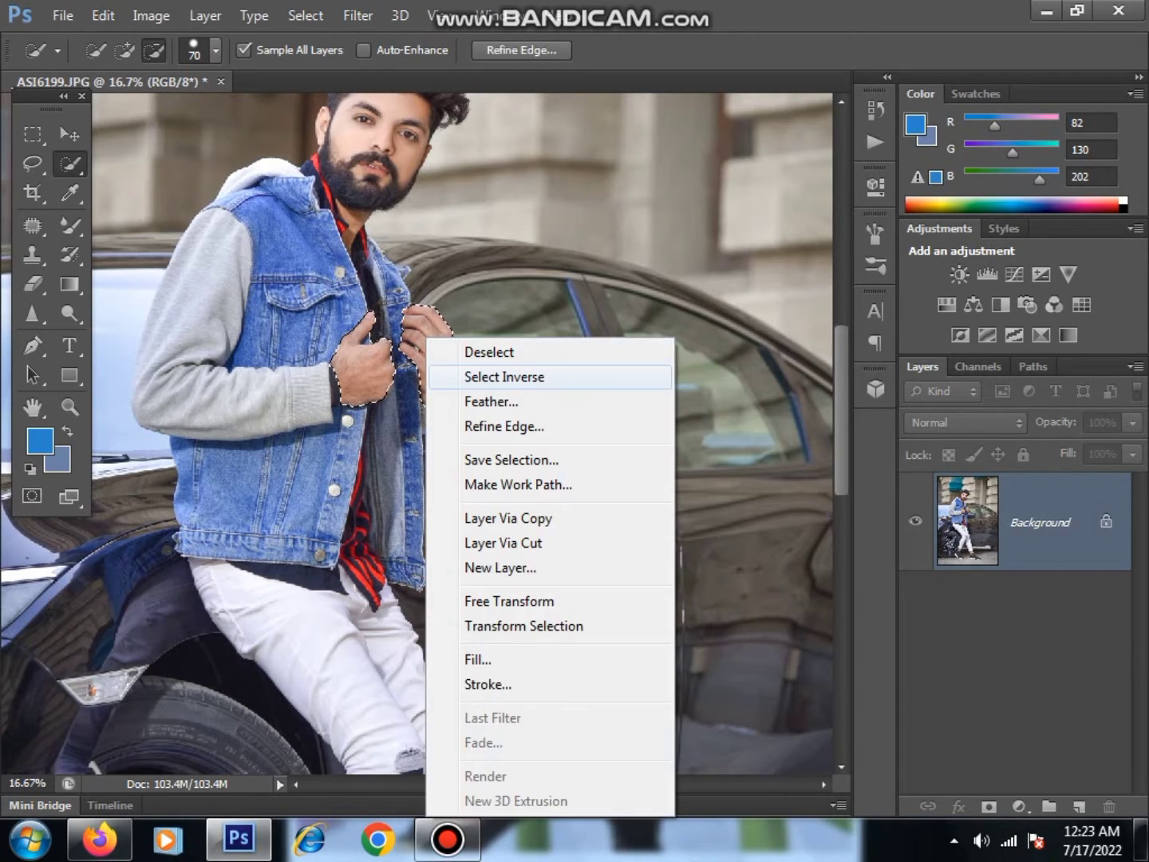
{"action": "left_click", "coordinate": [491, 401]}
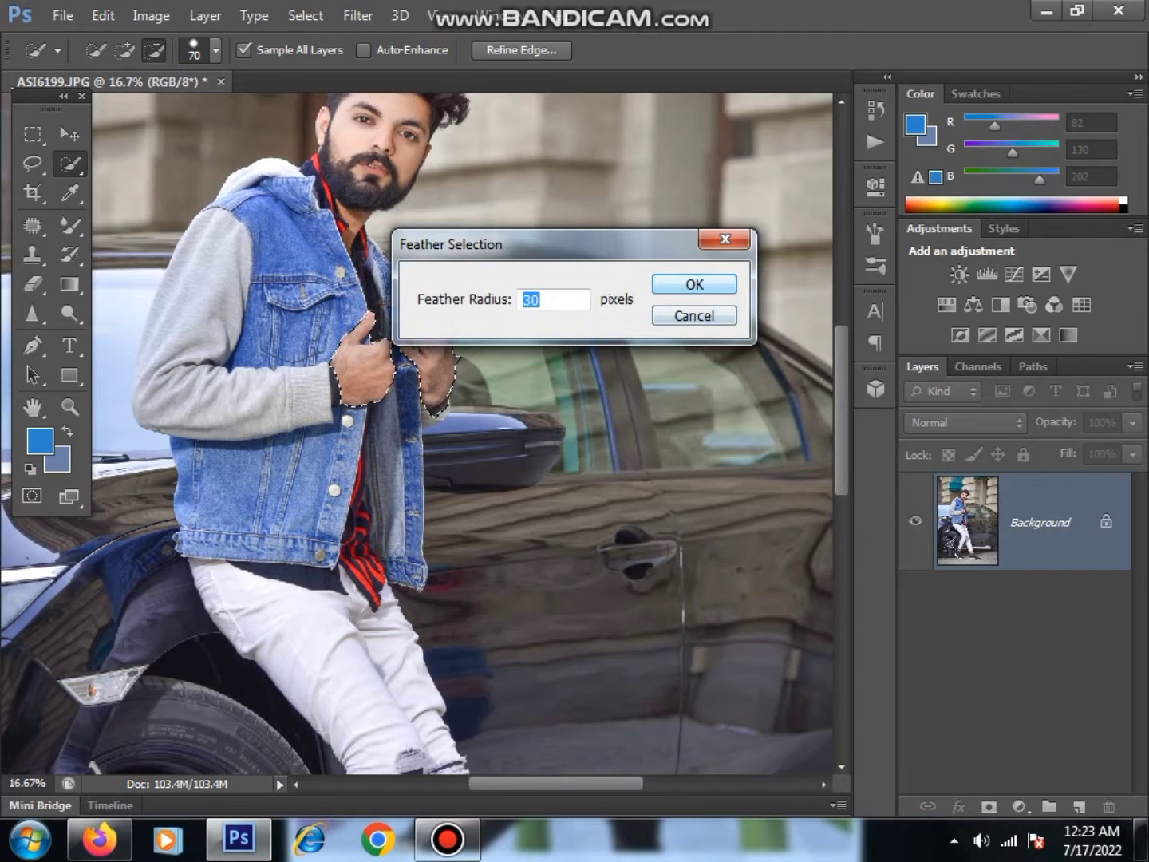
{"action": "left_click", "coordinate": [690, 282]}
{"action": "left_click", "coordinate": [1014, 273]}
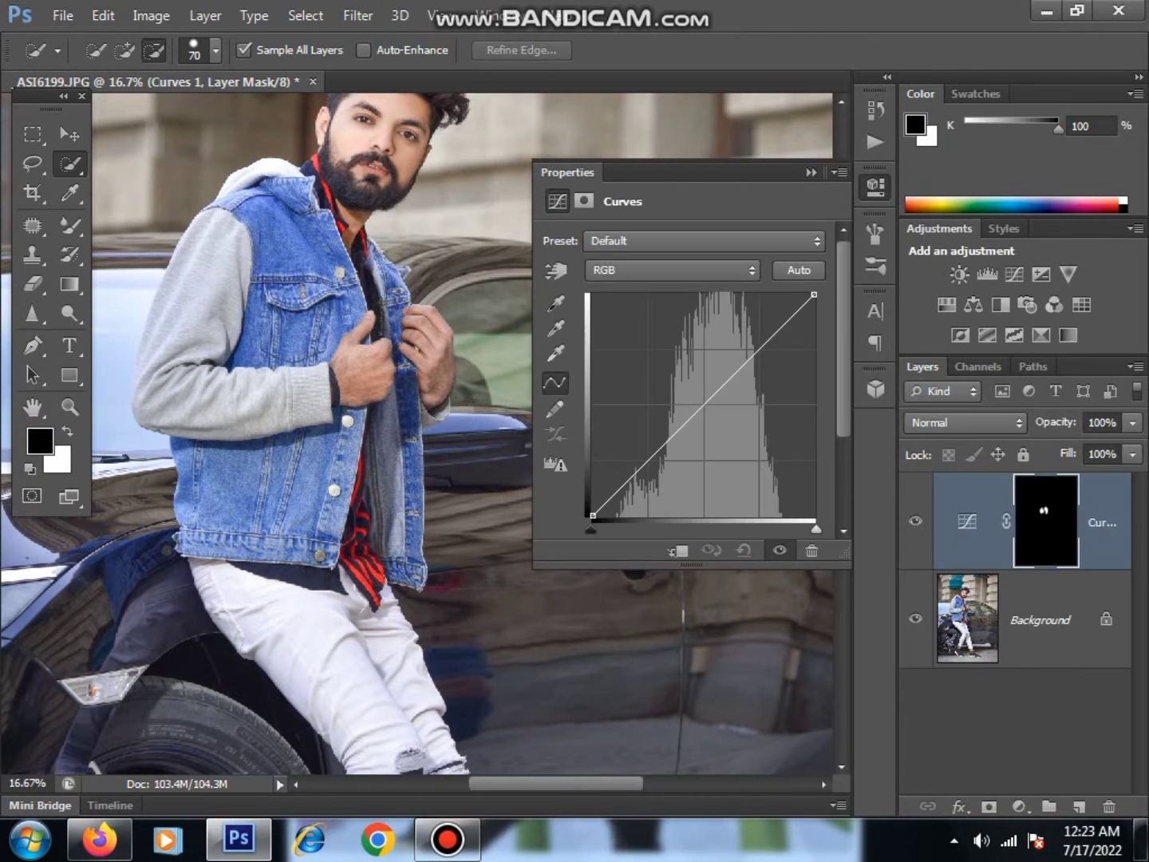
{"action": "left_click_drag", "start_coordinate": [702, 406], "coordinate": [694, 384]}
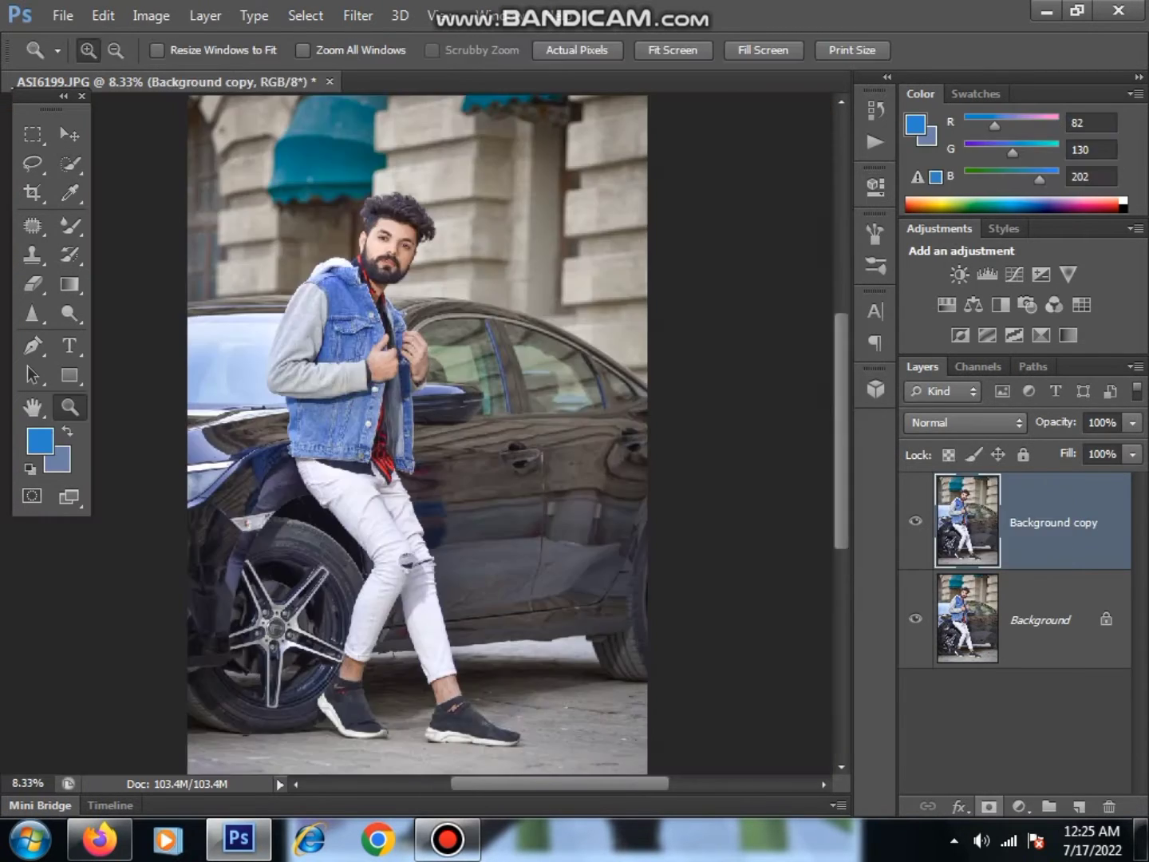
Step: Use Liquify Forward Warp on the copy layer to push the hair up and out
{"action": "left_click", "coordinate": [967, 520]}
{"action": "left_click", "coordinate": [357, 15]}
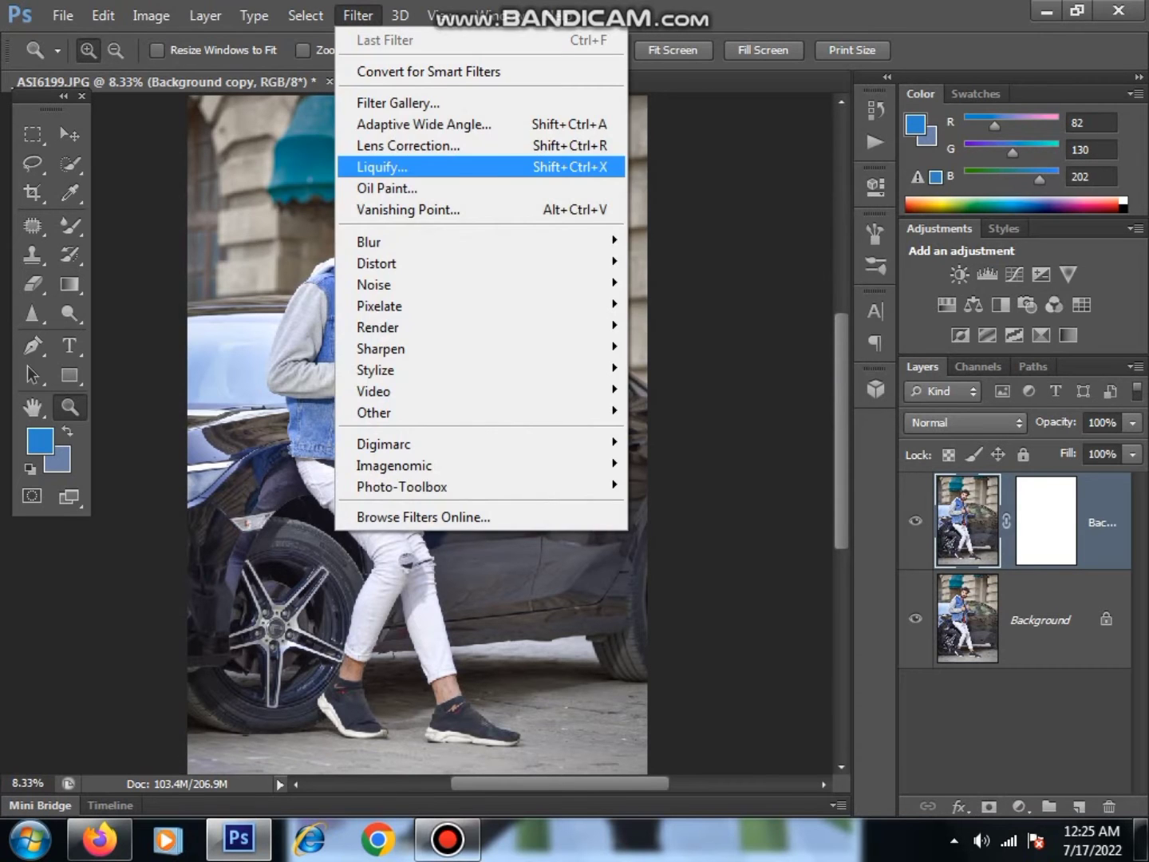
{"action": "key", "text": "Return"}
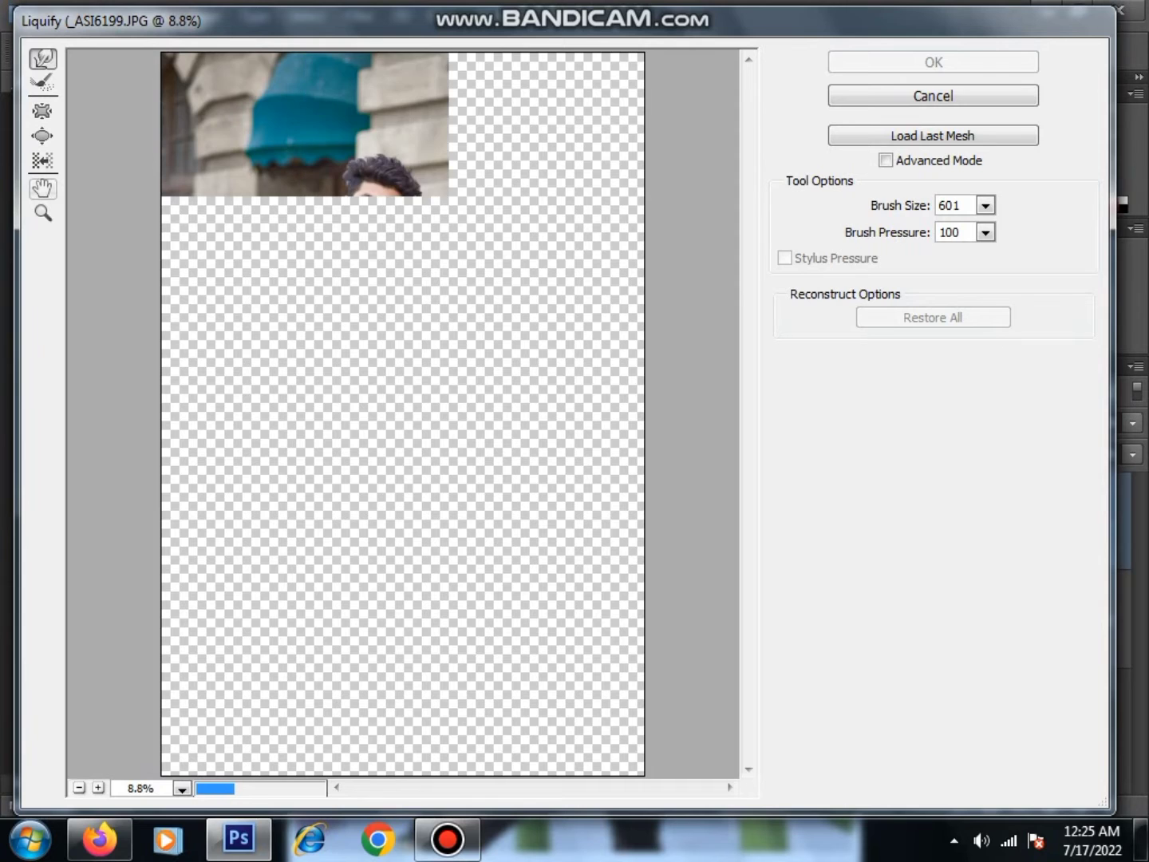
{"action": "key", "text": "ctrl+plus"}
{"action": "key", "text": "ctrl+plus"}
{"action": "key", "text": "ctrl+plus"}
{"action": "key", "text": "bracketleft"}
{"action": "key", "text": "bracketleft"}
{"action": "mouse_move", "coordinate": [384, 276]}
{"action": "left_mouse_down"}
{"action": "mouse_move", "coordinate": [431, 284]}
{"action": "mouse_move", "coordinate": [317, 284]}
{"action": "mouse_move", "coordinate": [308, 256]}
{"action": "mouse_move", "coordinate": [517, 347]}
{"action": "mouse_move", "coordinate": [360, 270]}
{"action": "left_mouse_up"}
{"action": "scroll", "coordinate": [344, 214], "scroll_direction": "down", "scroll_amount": 3}
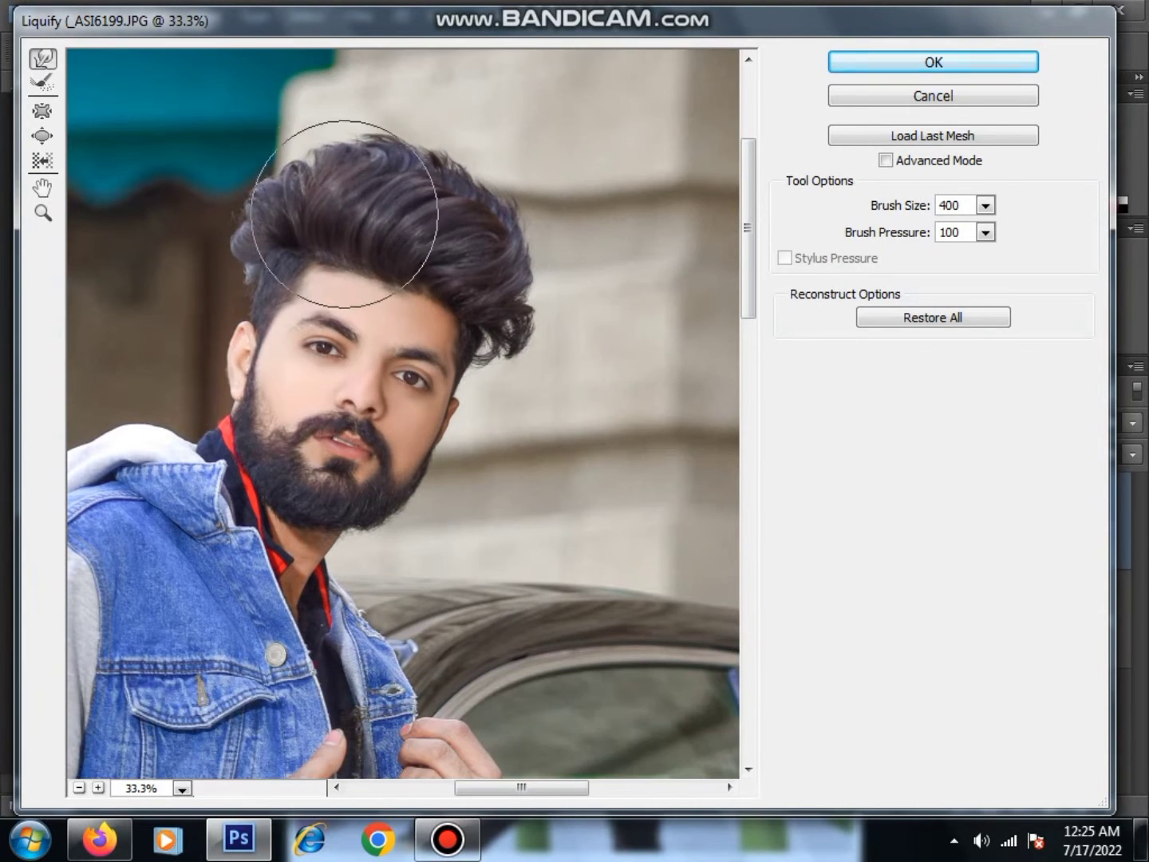
{"action": "mouse_move", "coordinate": [344, 214]}
{"action": "left_mouse_down"}
{"action": "mouse_move", "coordinate": [431, 200]}
{"action": "mouse_move", "coordinate": [526, 360]}
{"action": "mouse_move", "coordinate": [370, 129]}
{"action": "mouse_move", "coordinate": [240, 211]}
{"action": "left_mouse_up"}
Step: Refine the quiff with warp brush sizes around 400–600 and apply the Liquify
{"action": "key", "text": "bracketleft"}
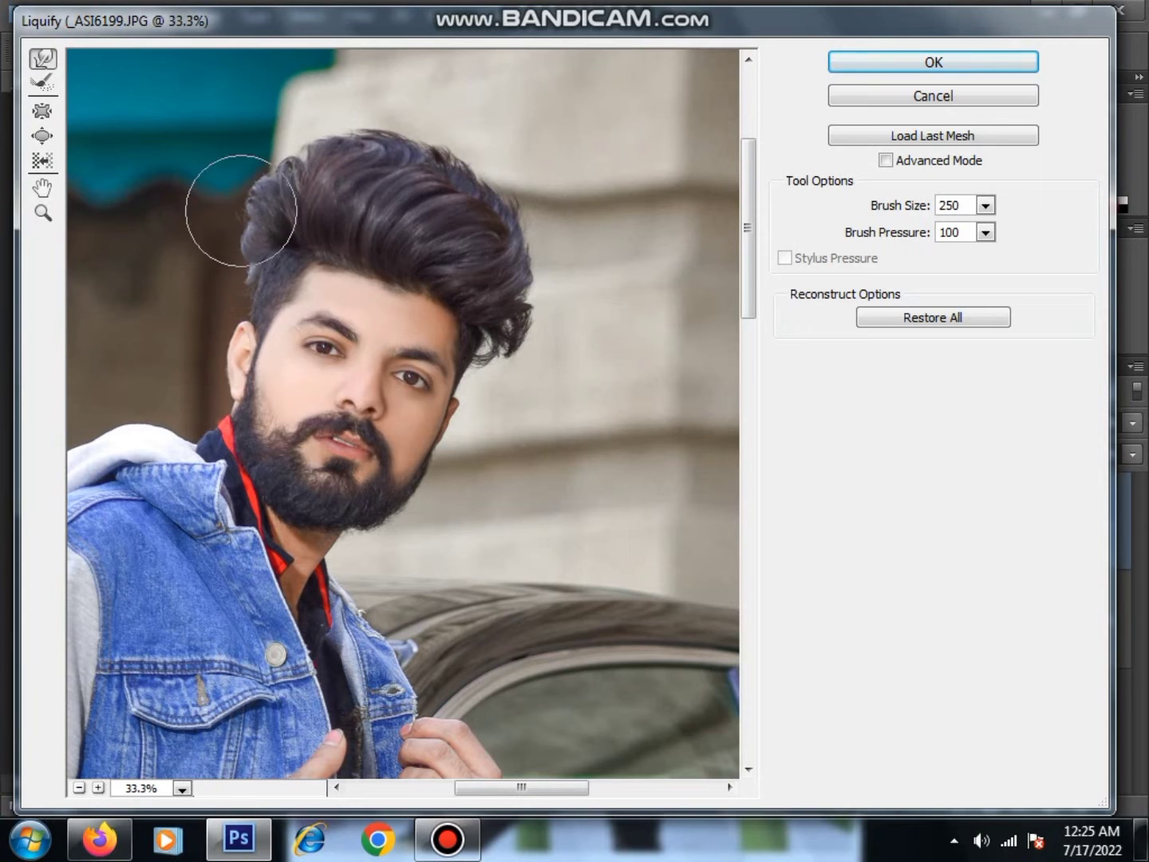
{"action": "key", "text": "bracketright"}
{"action": "key", "text": "bracketright"}
{"action": "key", "text": "bracketright"}
{"action": "key", "text": "bracketright"}
{"action": "key", "text": "bracketleft"}
{"action": "key", "text": "bracketleft"}
{"action": "key", "text": "bracketleft"}
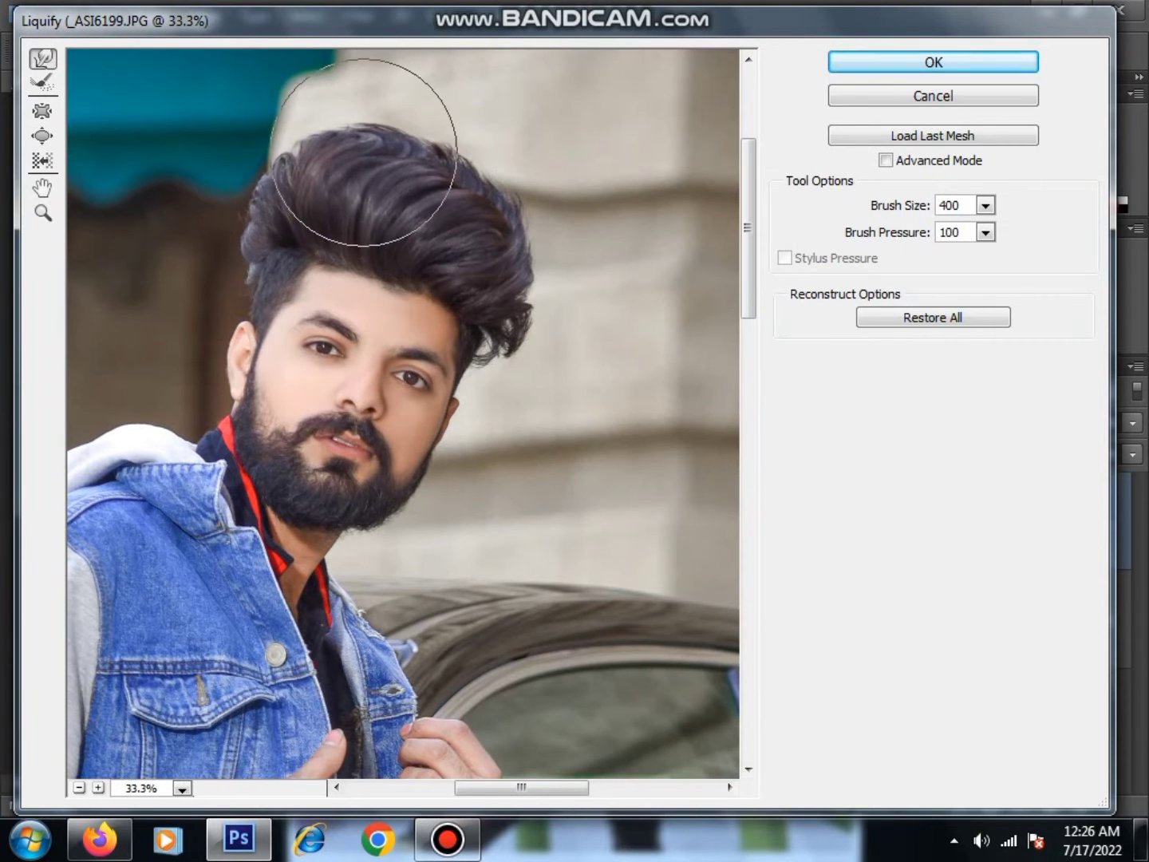
{"action": "key", "text": "bracketright"}
{"action": "key", "text": "bracketright"}
{"action": "key", "text": "bracketright"}
{"action": "key", "text": "bracketleft"}
{"action": "key", "text": "bracketleft"}
{"action": "key", "text": "bracketleft"}
{"action": "key", "text": "bracketright"}
{"action": "key", "text": "bracketright"}
{"action": "scroll", "coordinate": [398, 141], "scroll_direction": "down", "scroll_amount": 1}
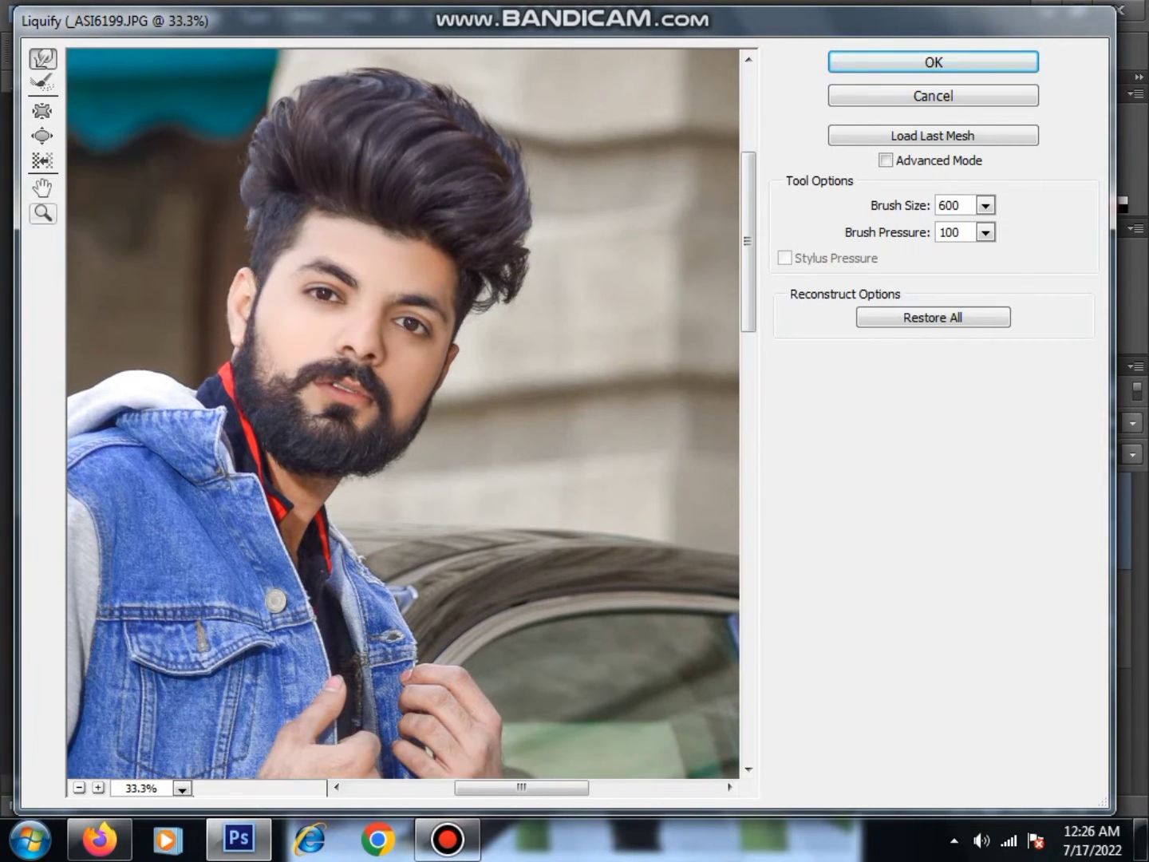
{"action": "key", "text": "Return"}
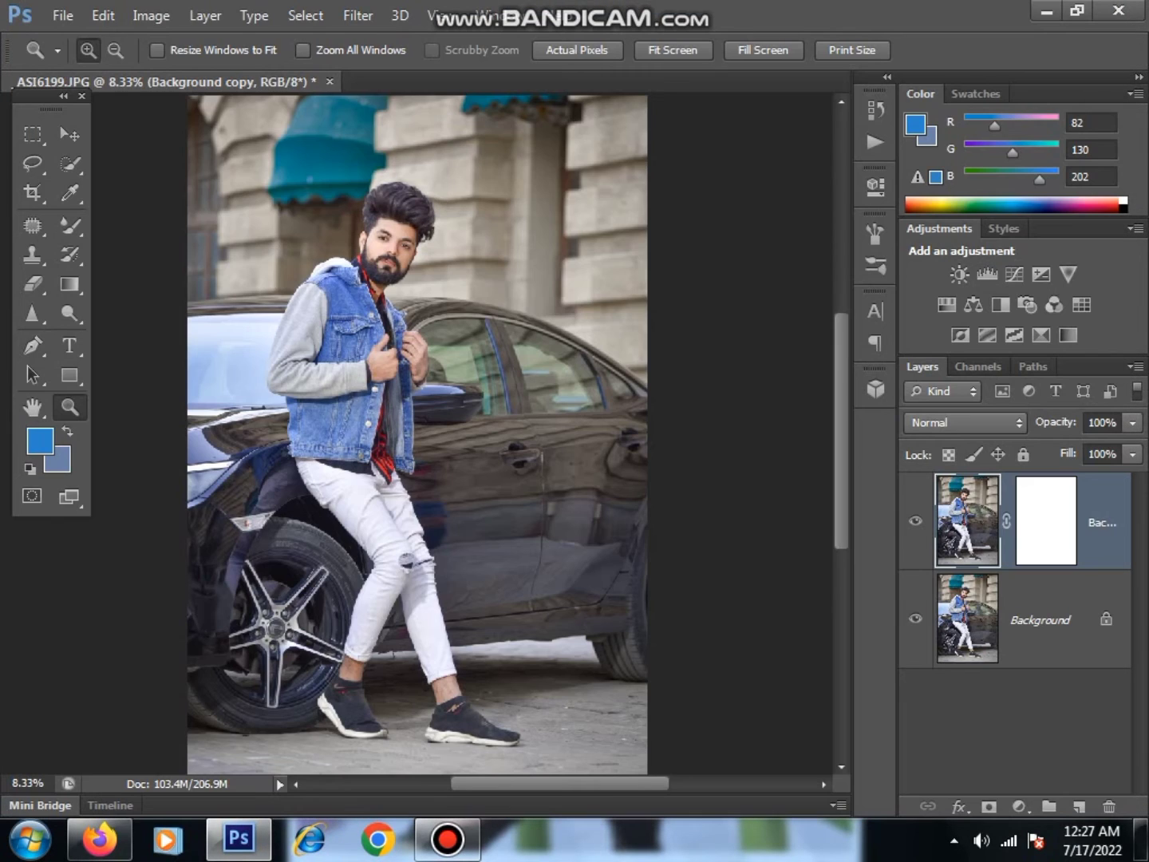
Step: Paint a small black stroke near the head on the copy layer's mask
{"action": "scroll", "coordinate": [369, 166], "scroll_direction": "up", "scroll_amount": 4}
{"action": "left_click", "coordinate": [1045, 521]}
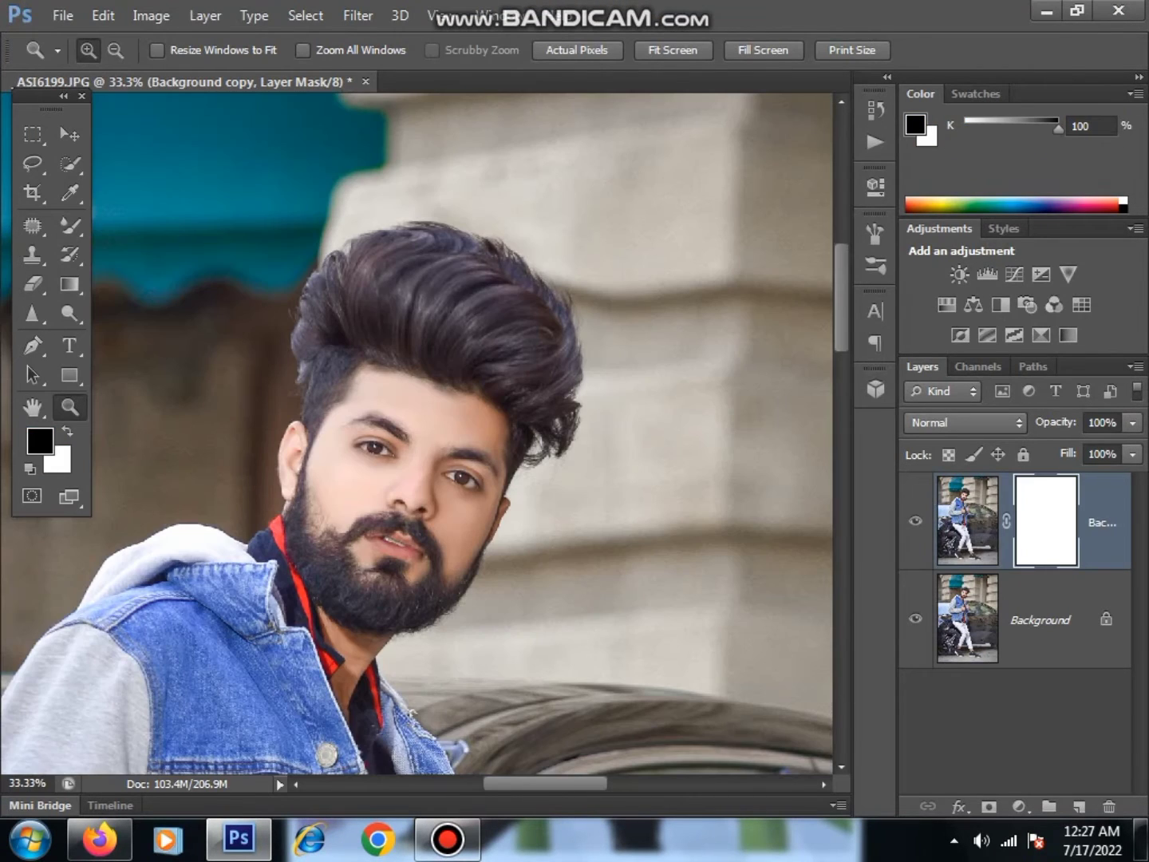
{"action": "left_click", "coordinate": [69, 227]}
{"action": "right_click", "coordinate": [69, 226]}
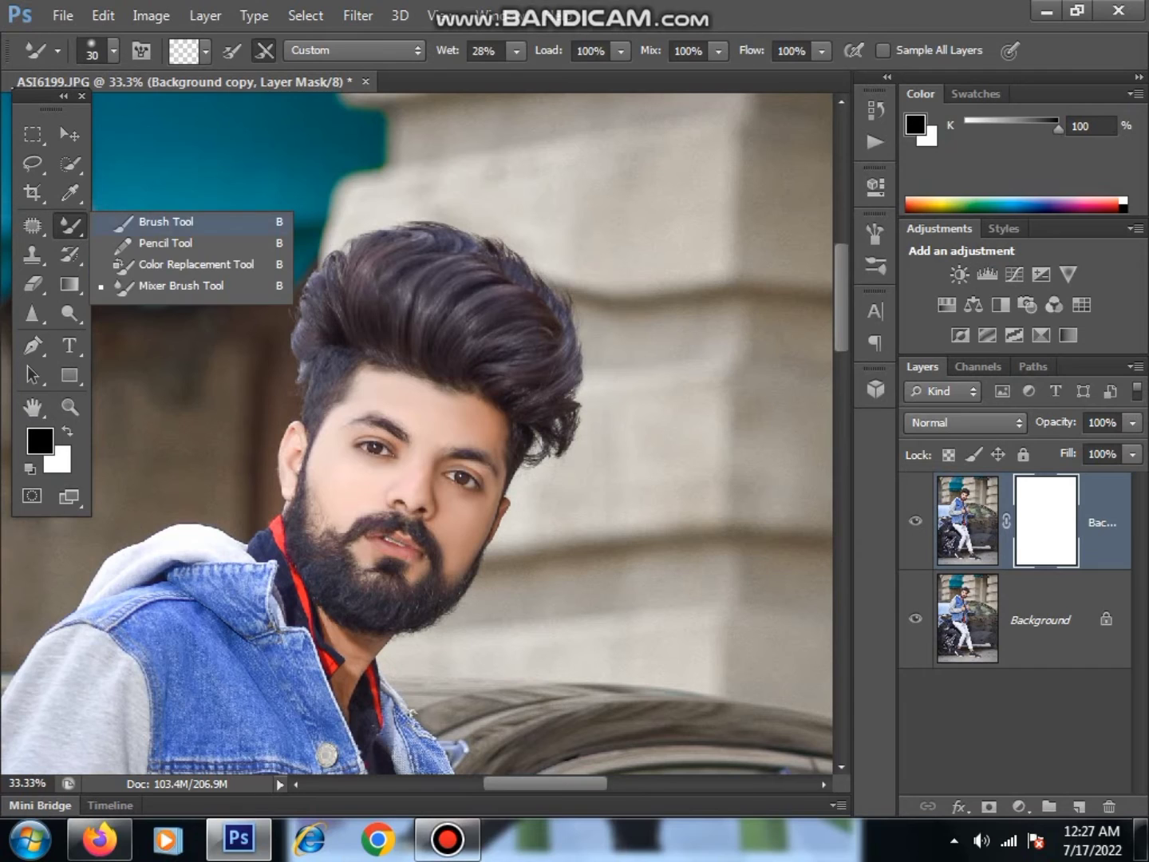
{"action": "left_click", "coordinate": [165, 221]}
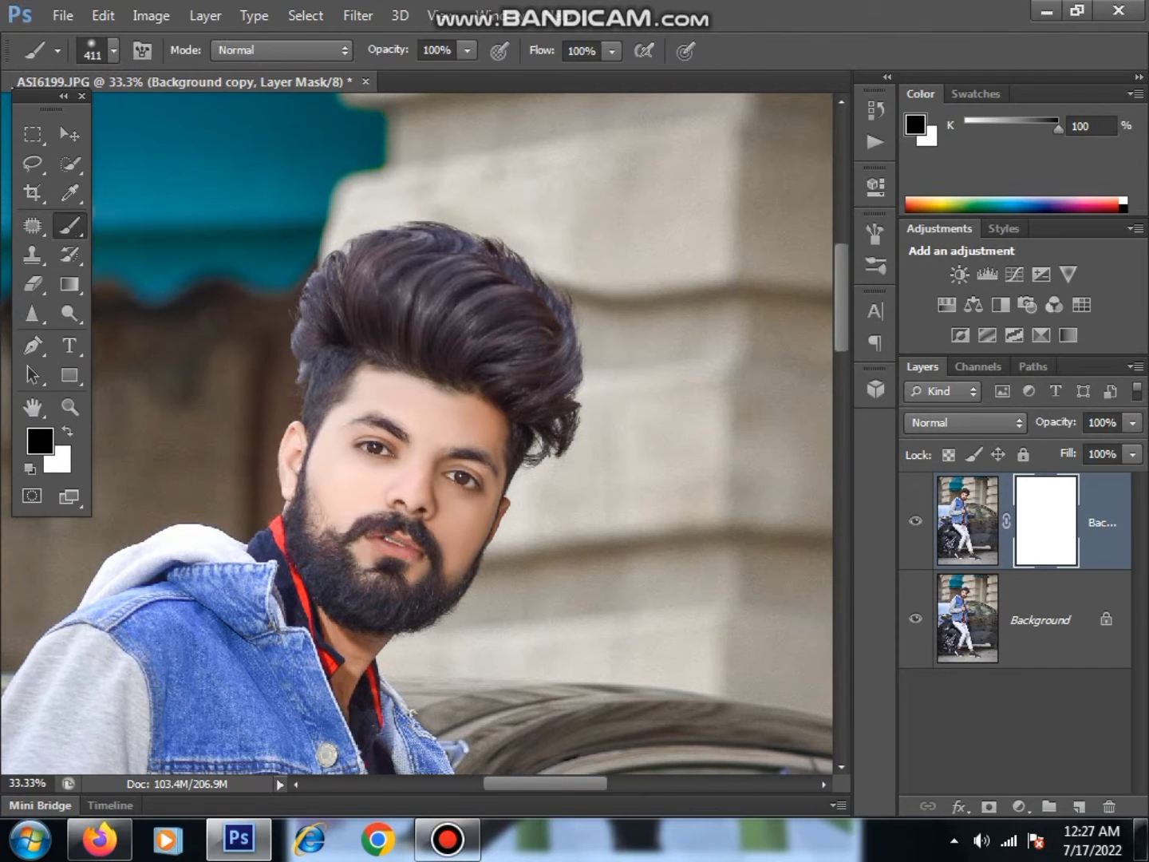
{"action": "key", "text": "bracketleft"}
{"action": "key", "text": "bracketleft"}
{"action": "key", "text": "bracketleft"}
{"action": "left_click", "coordinate": [591, 302]}
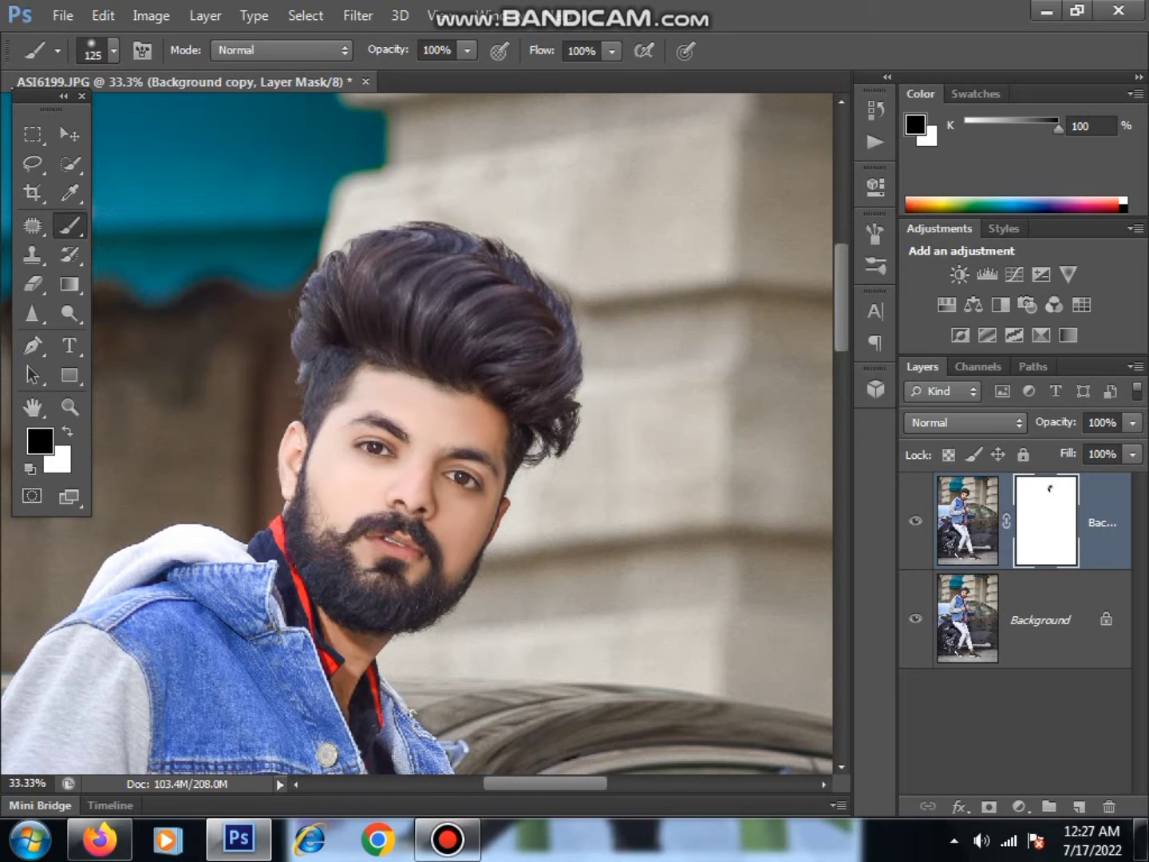
{"action": "key", "text": "bracketleft"}
{"action": "left_click_drag", "start_coordinate": [590, 302], "coordinate": [327, 241]}
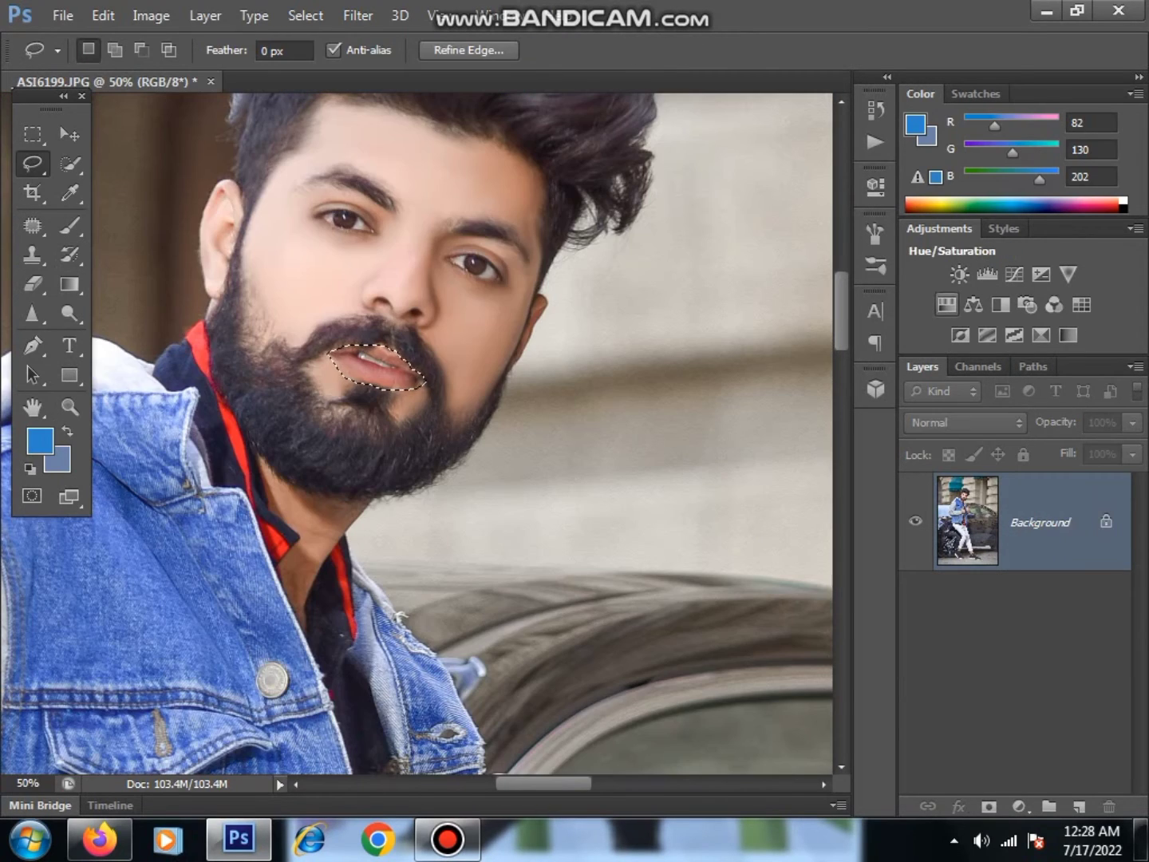
Step: Give the selected lips a Hue/Saturation adjustment of hue -10 and saturation +12
{"action": "left_click", "coordinate": [946, 304]}
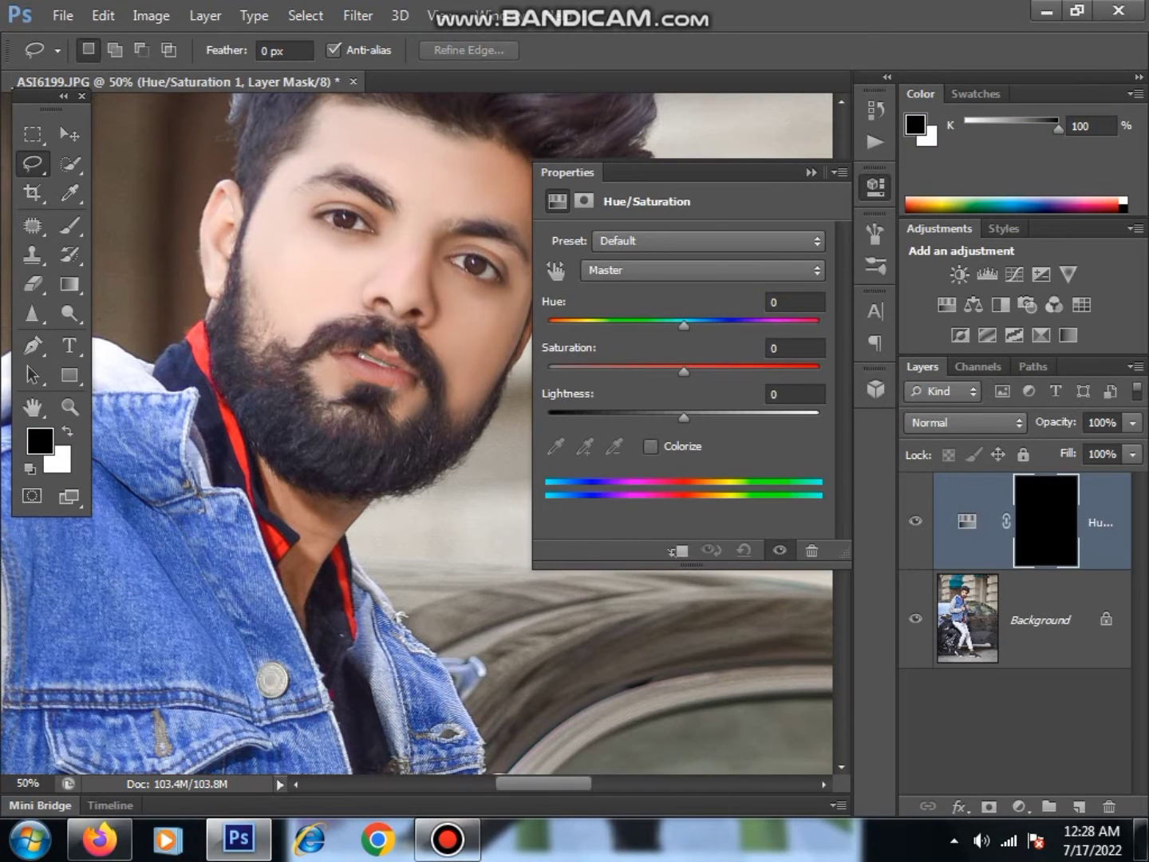
{"action": "mouse_move", "coordinate": [684, 325]}
{"action": "left_mouse_down"}
{"action": "mouse_move", "coordinate": [671, 325]}
{"action": "mouse_move", "coordinate": [700, 371]}
{"action": "left_mouse_up"}
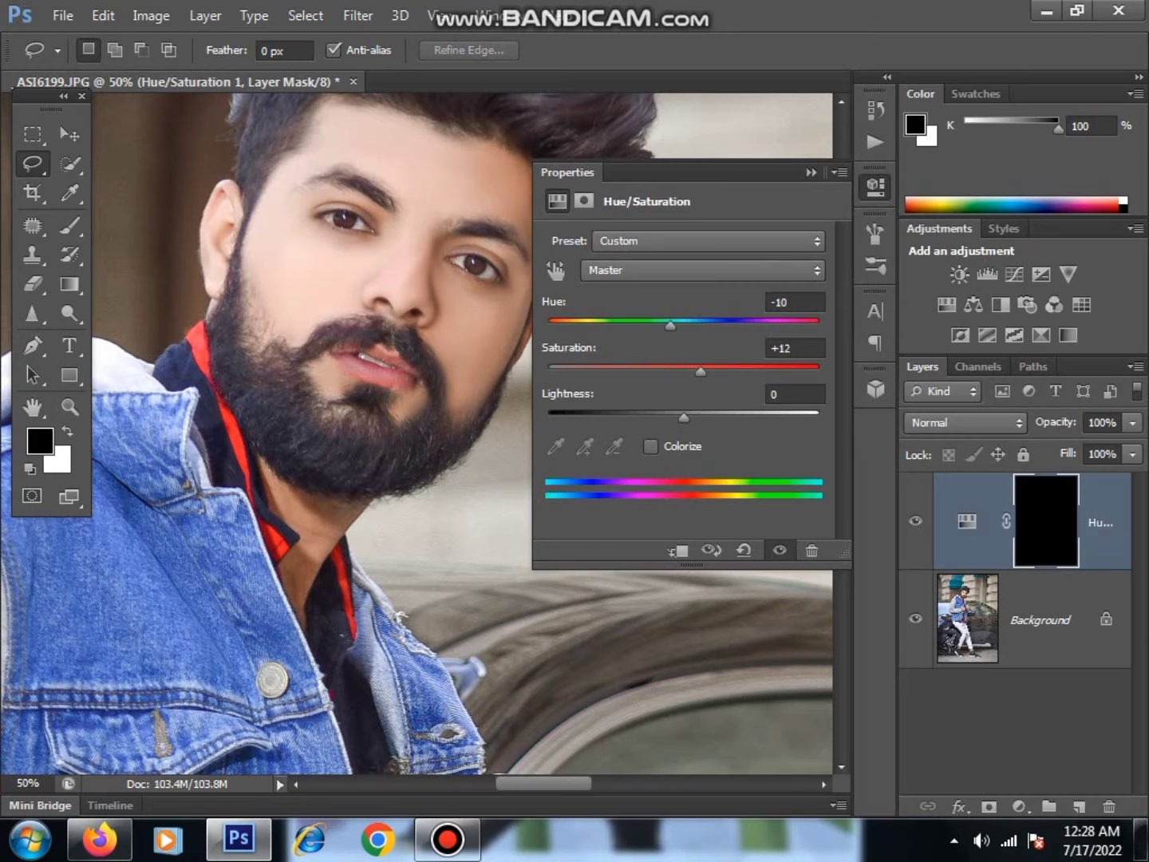
{"action": "left_click", "coordinate": [811, 172]}
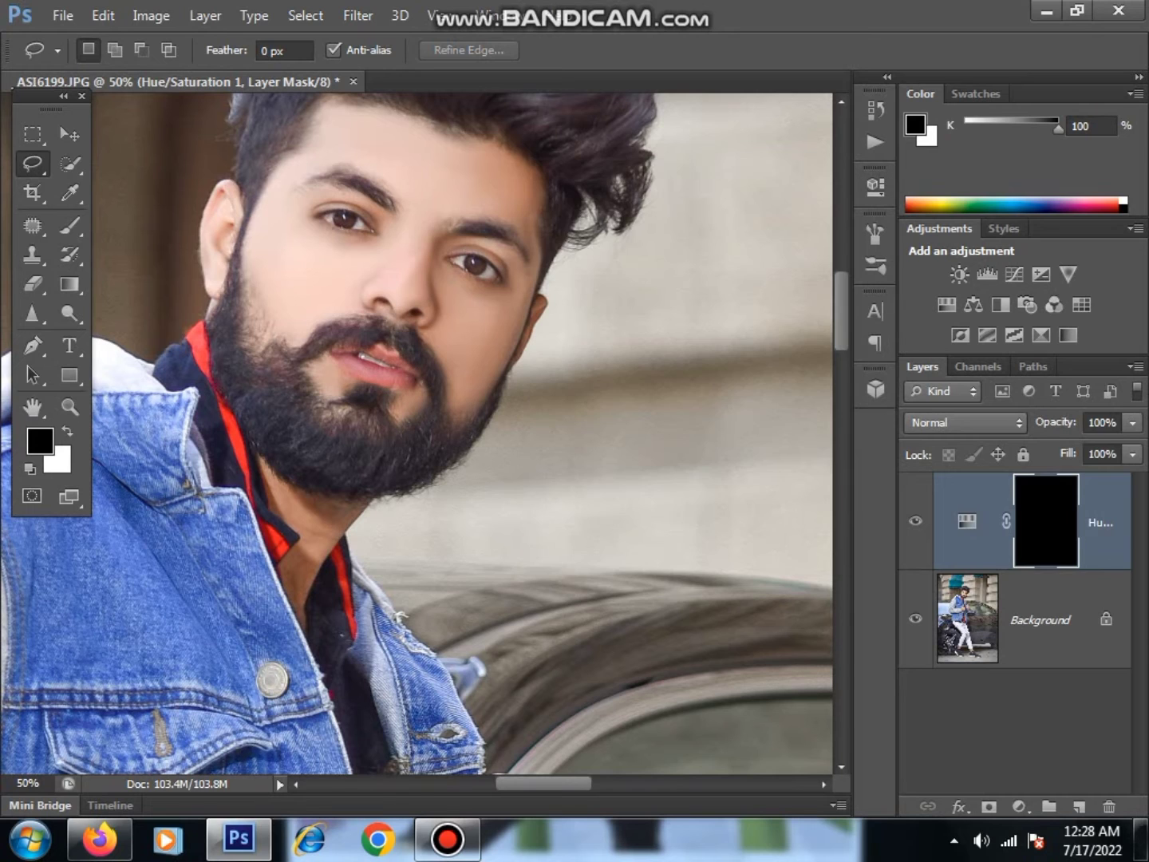
{"action": "left_click", "coordinate": [71, 226]}
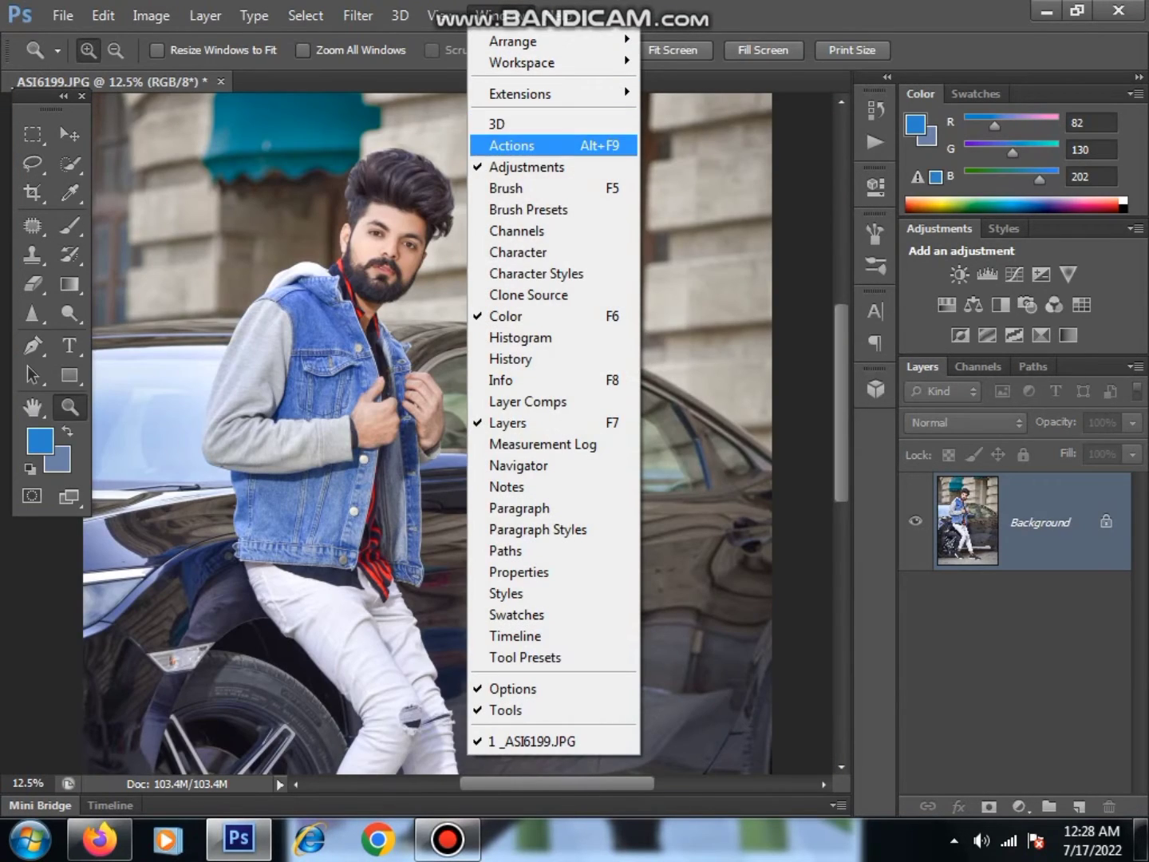
Step: Play the Moody Matt action on the photo, then fit the image on screen
{"action": "left_click", "coordinate": [519, 145]}
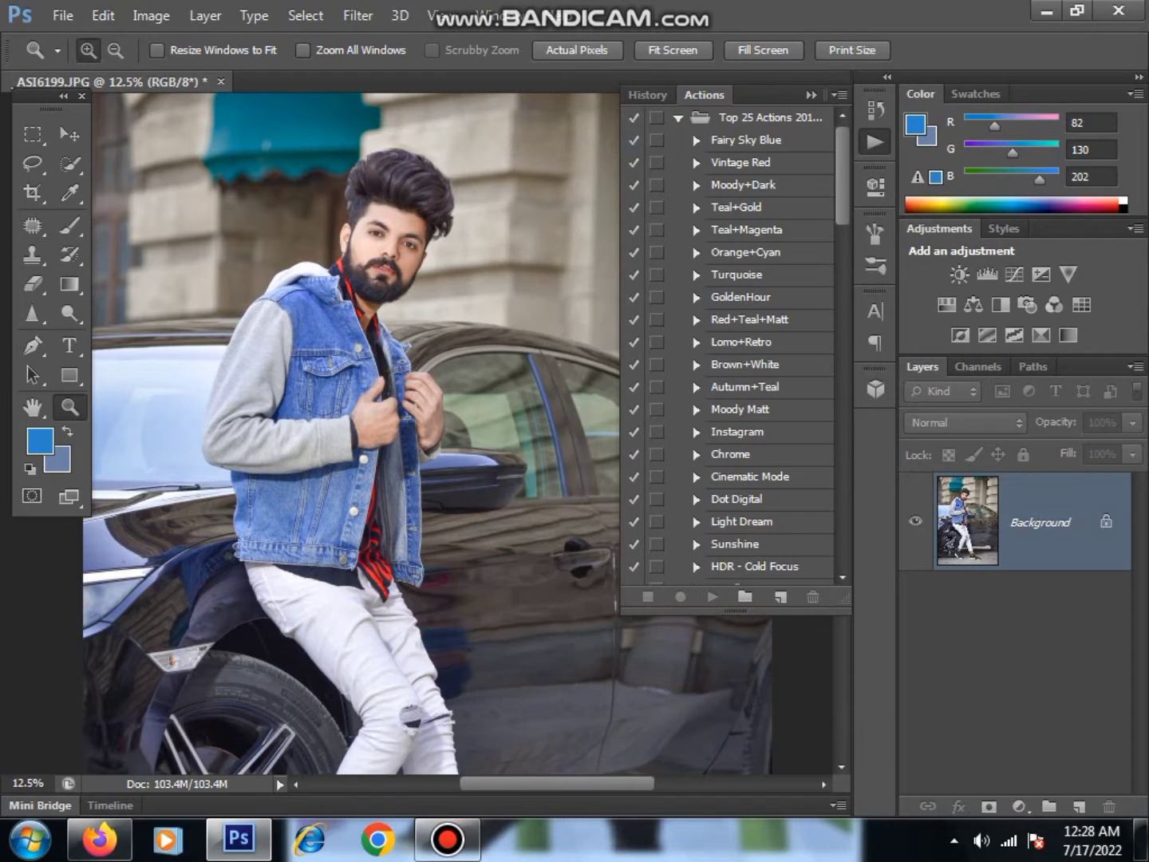
{"action": "scroll", "coordinate": [734, 335], "scroll_direction": "down", "scroll_amount": 1}
{"action": "scroll", "coordinate": [734, 336], "scroll_direction": "down", "scroll_amount": 1}
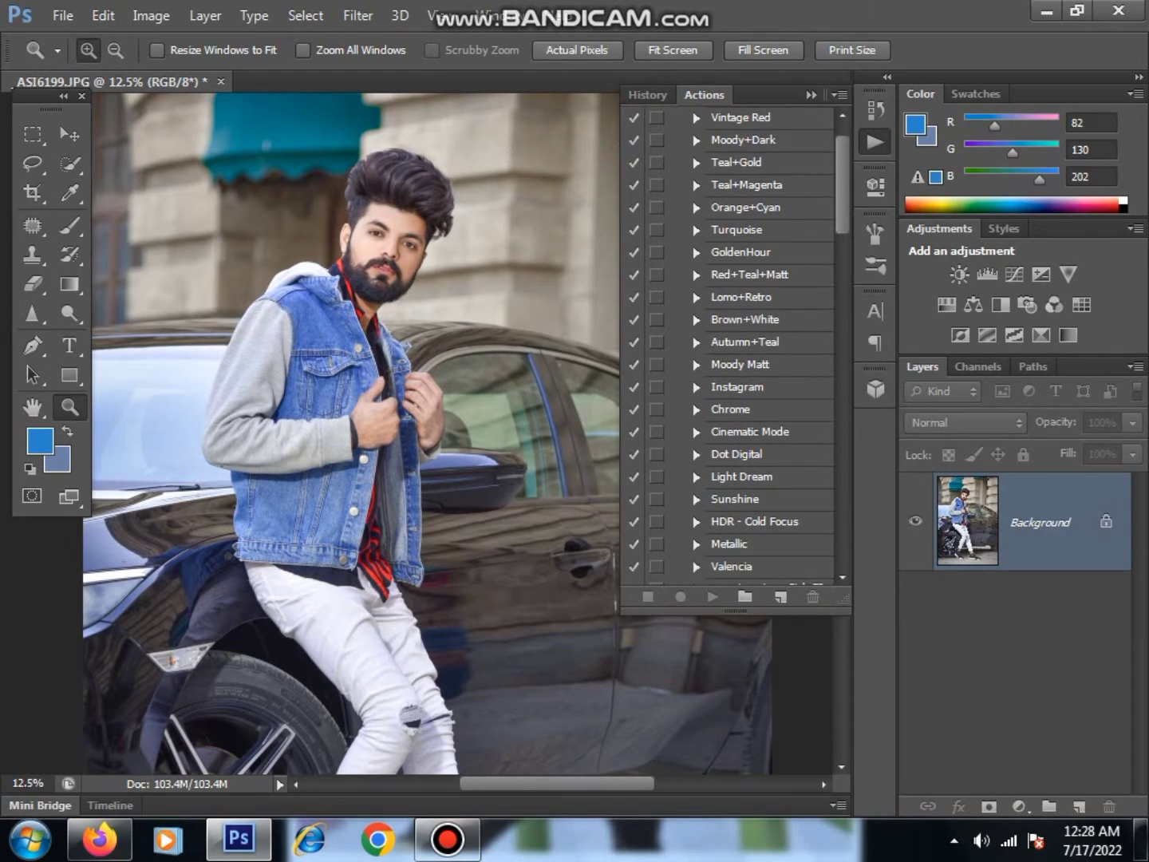
{"action": "left_click", "coordinate": [740, 363]}
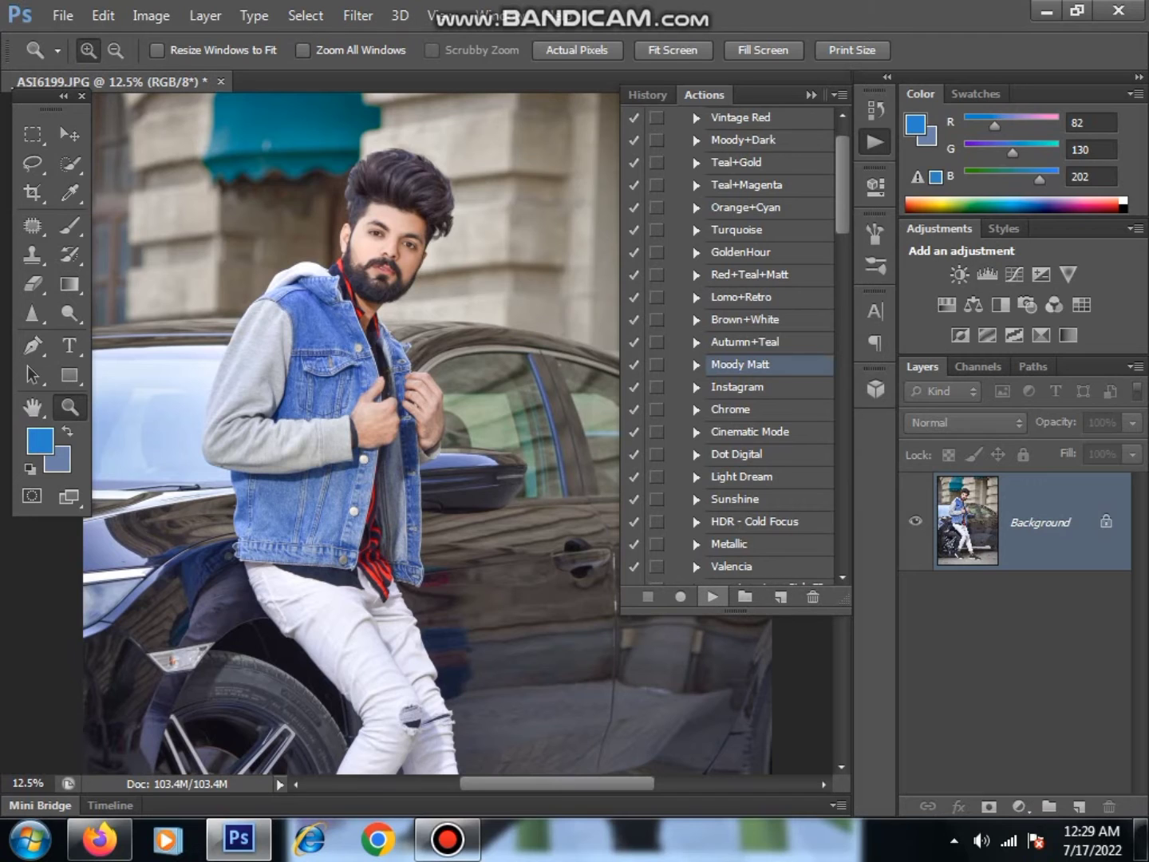
{"action": "left_click", "coordinate": [712, 596]}
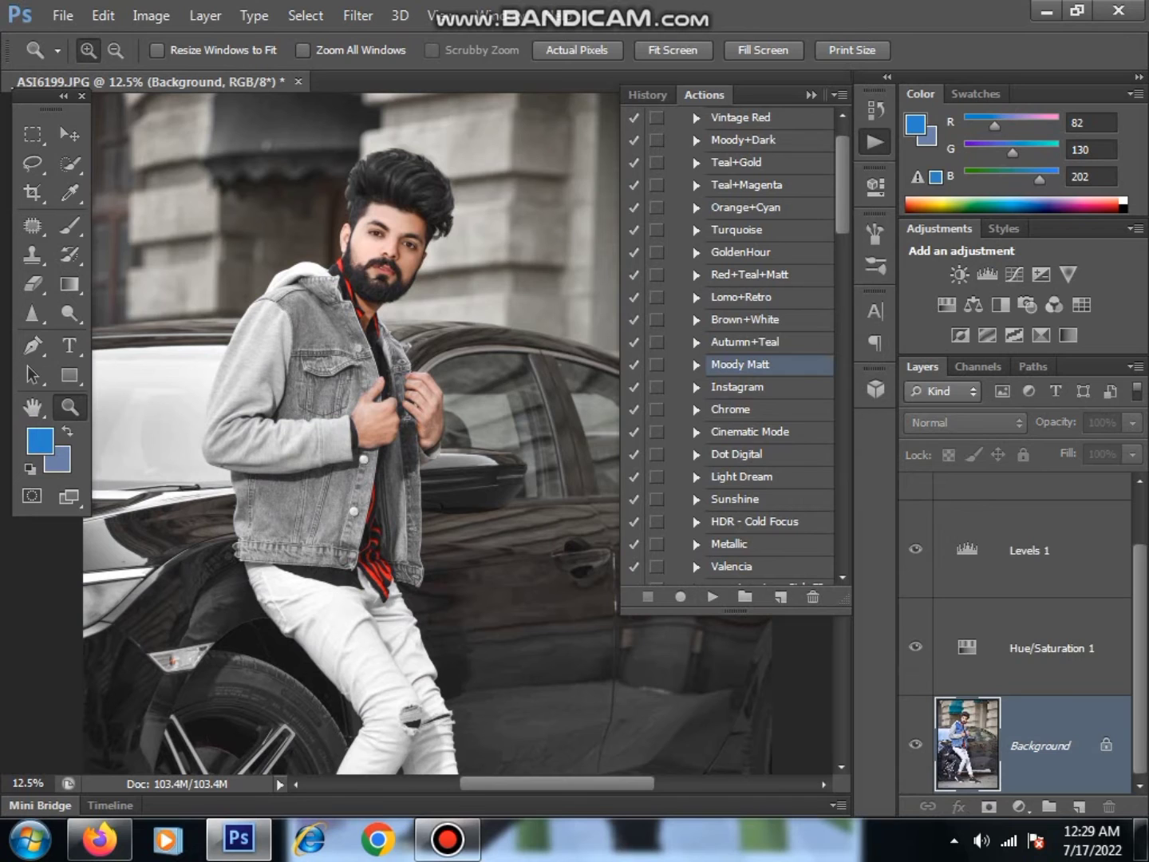
{"action": "right_click", "coordinate": [529, 352]}
{"action": "left_click", "coordinate": [608, 366]}
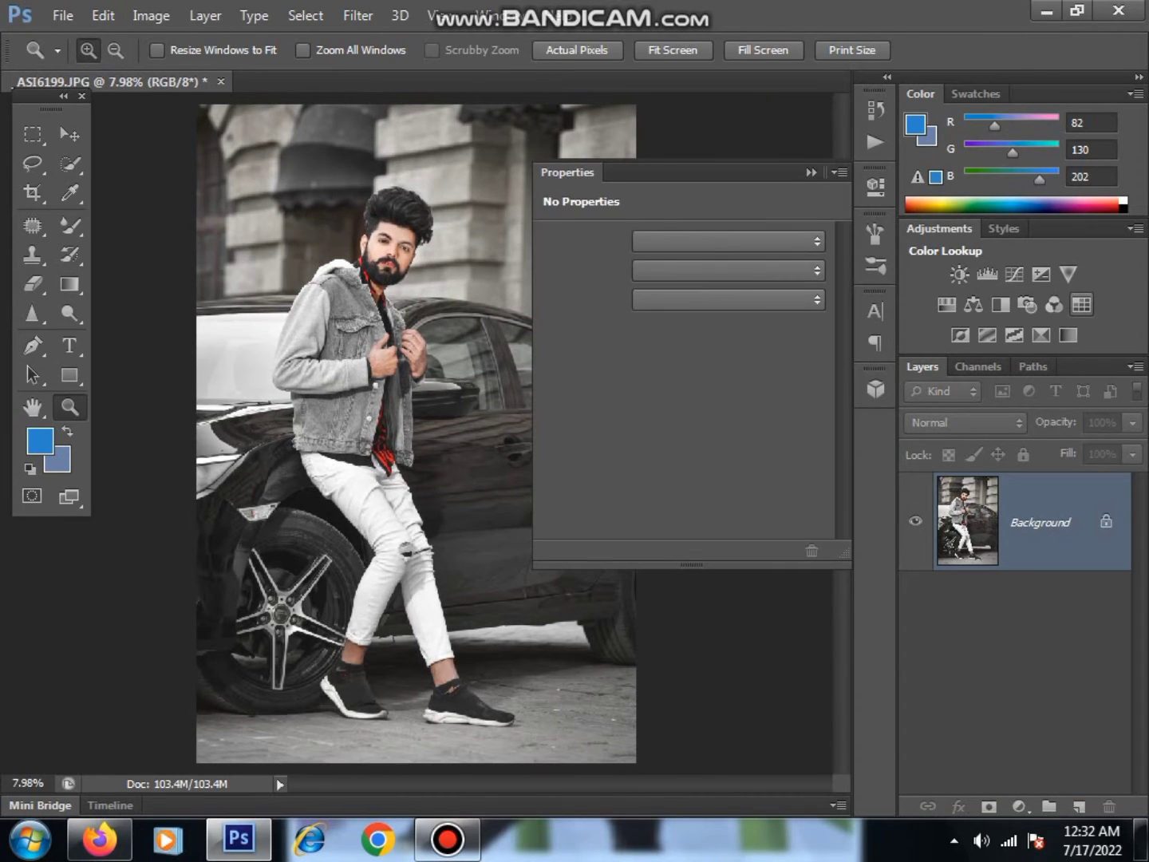
Step: Add a Color Lookup adjustment layer using the DebrupLUT7.cube 3DLUT file
{"action": "left_click", "coordinate": [728, 240]}
{"action": "scroll", "coordinate": [702, 414], "scroll_direction": "down", "scroll_amount": 3}
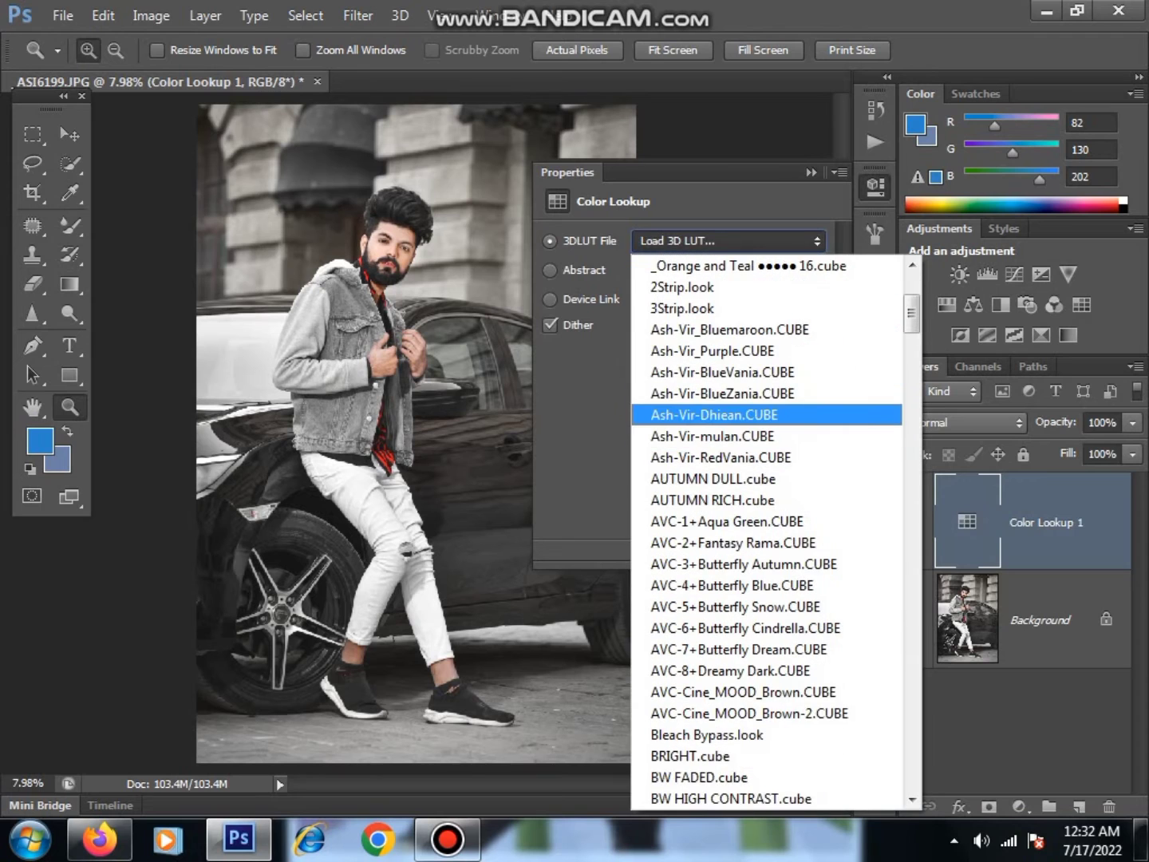
{"action": "scroll", "coordinate": [718, 415], "scroll_direction": "down", "scroll_amount": 1}
{"action": "scroll", "coordinate": [719, 414], "scroll_direction": "down", "scroll_amount": 2}
{"action": "scroll", "coordinate": [718, 456], "scroll_direction": "down", "scroll_amount": 2}
{"action": "scroll", "coordinate": [719, 479], "scroll_direction": "down", "scroll_amount": 2}
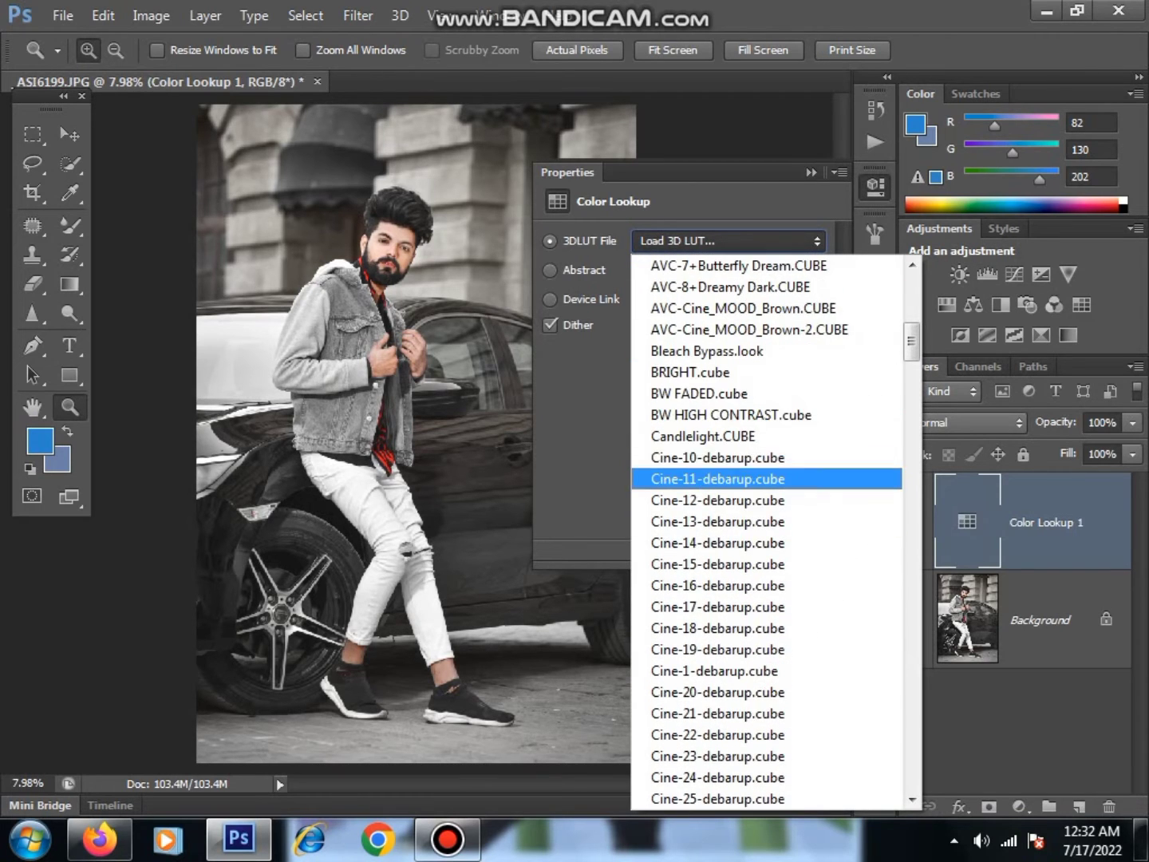
{"action": "scroll", "coordinate": [718, 447], "scroll_direction": "down", "scroll_amount": 2}
{"action": "scroll", "coordinate": [719, 463], "scroll_direction": "down", "scroll_amount": 2}
{"action": "scroll", "coordinate": [718, 591], "scroll_direction": "down", "scroll_amount": 3}
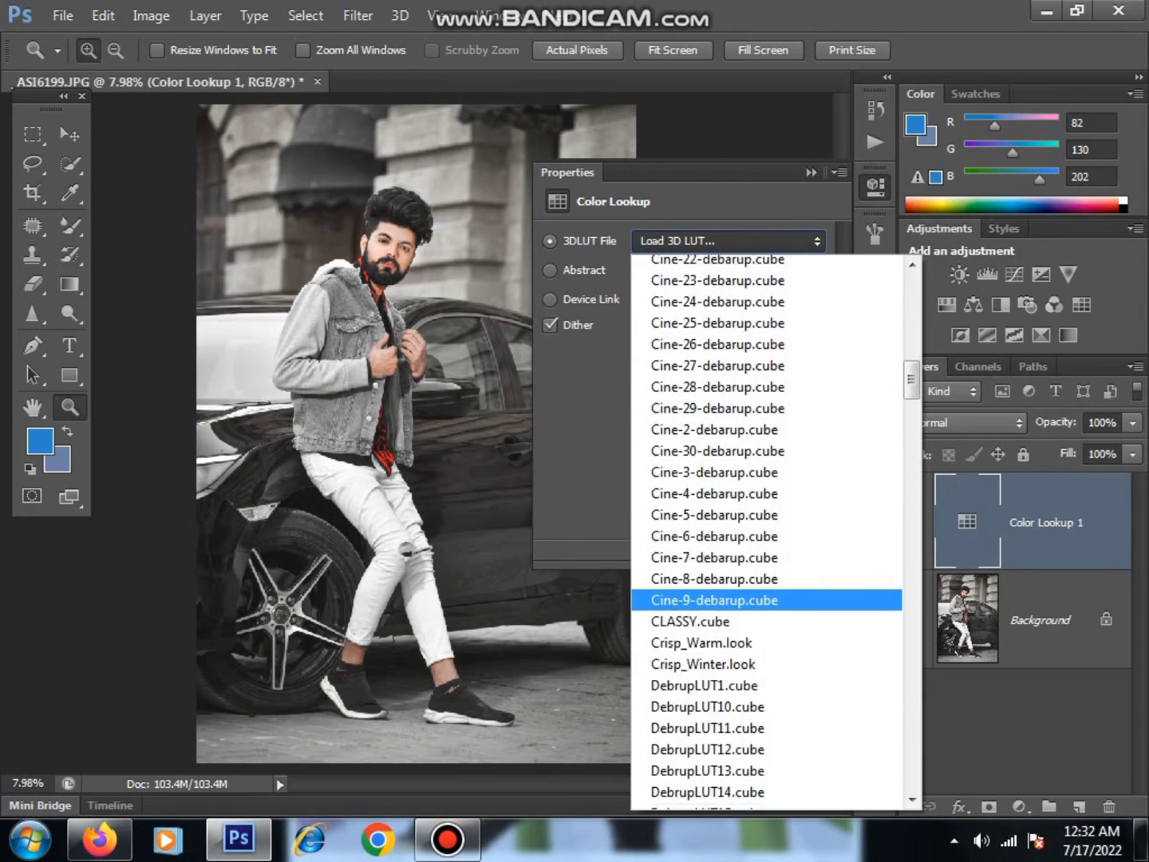
{"action": "scroll", "coordinate": [702, 591], "scroll_direction": "down", "scroll_amount": 1}
{"action": "scroll", "coordinate": [701, 574], "scroll_direction": "down", "scroll_amount": 2}
{"action": "scroll", "coordinate": [702, 599], "scroll_direction": "down", "scroll_amount": 2}
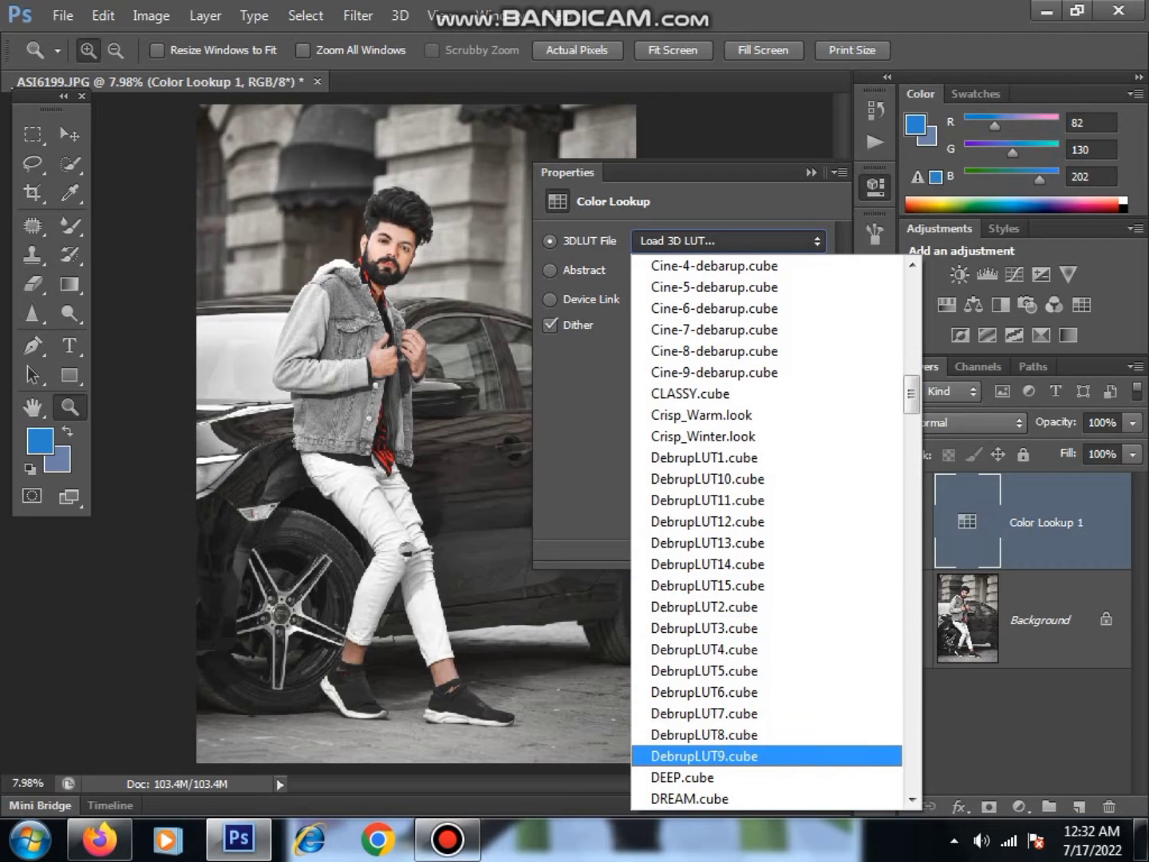
{"action": "key", "text": "Return"}
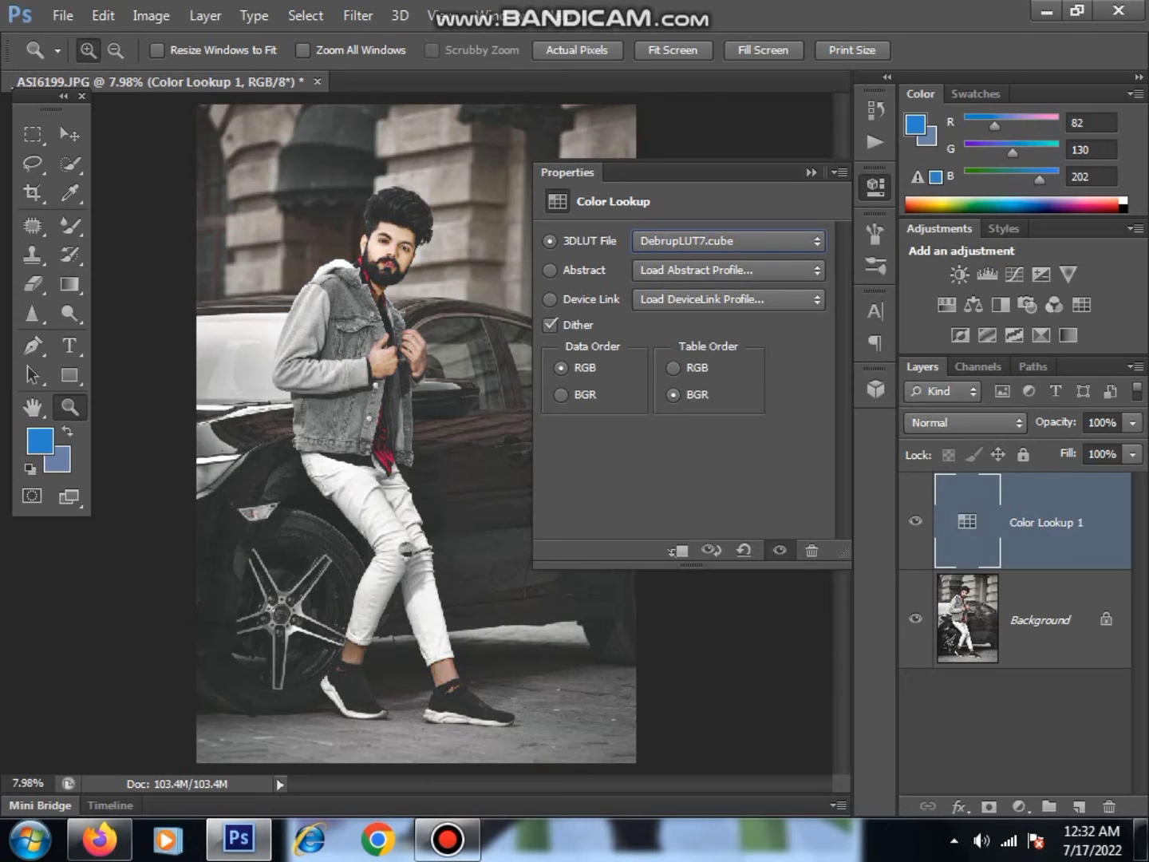
Step: Mask the Color Lookup grade off the face, set it to 51% opacity, and flatten
{"action": "left_click", "coordinate": [811, 171]}
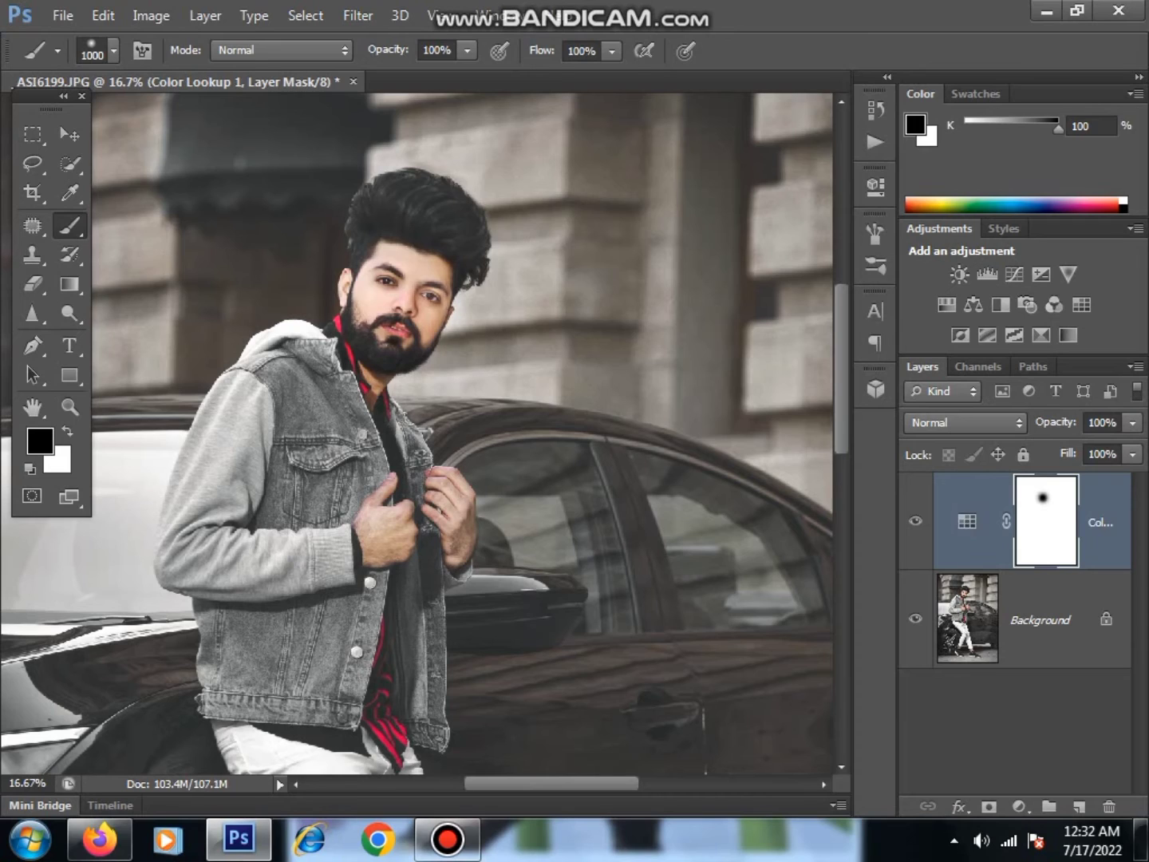
{"action": "key", "text": "bracketleft"}
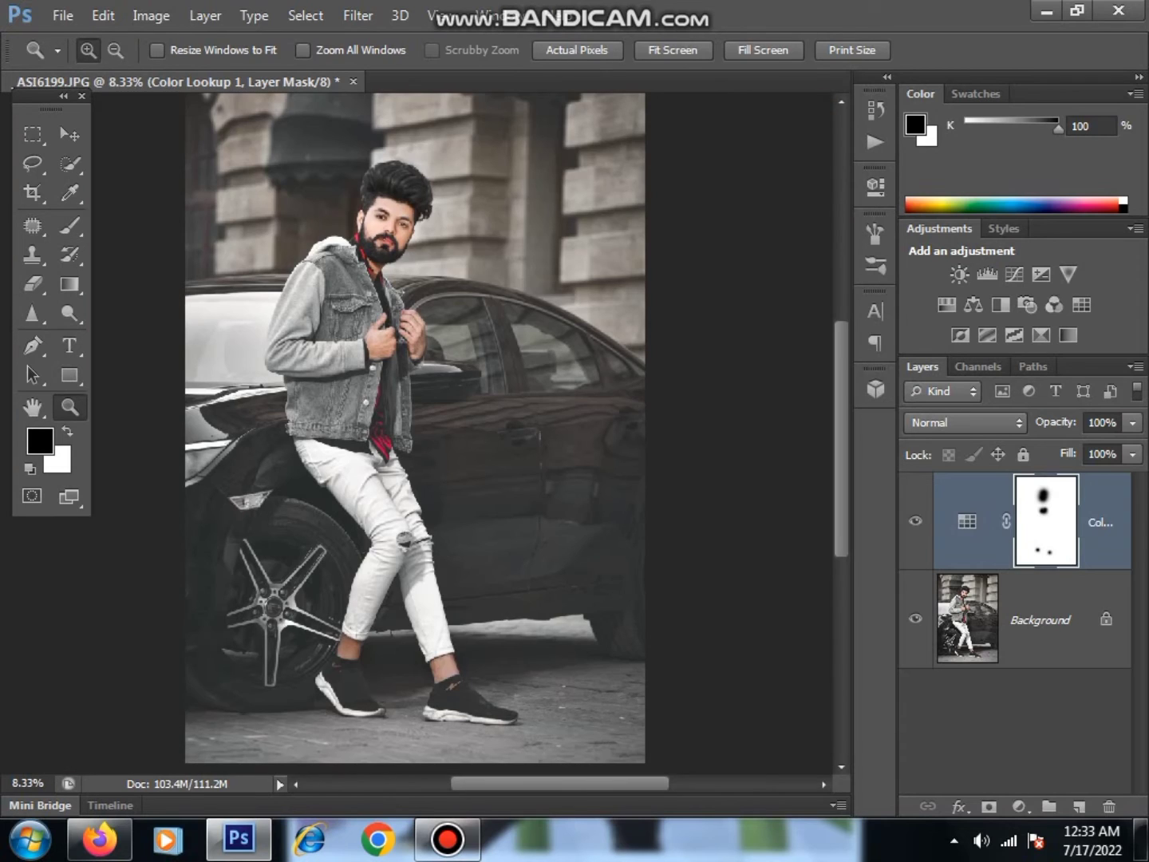
{"action": "left_click", "coordinate": [1133, 422]}
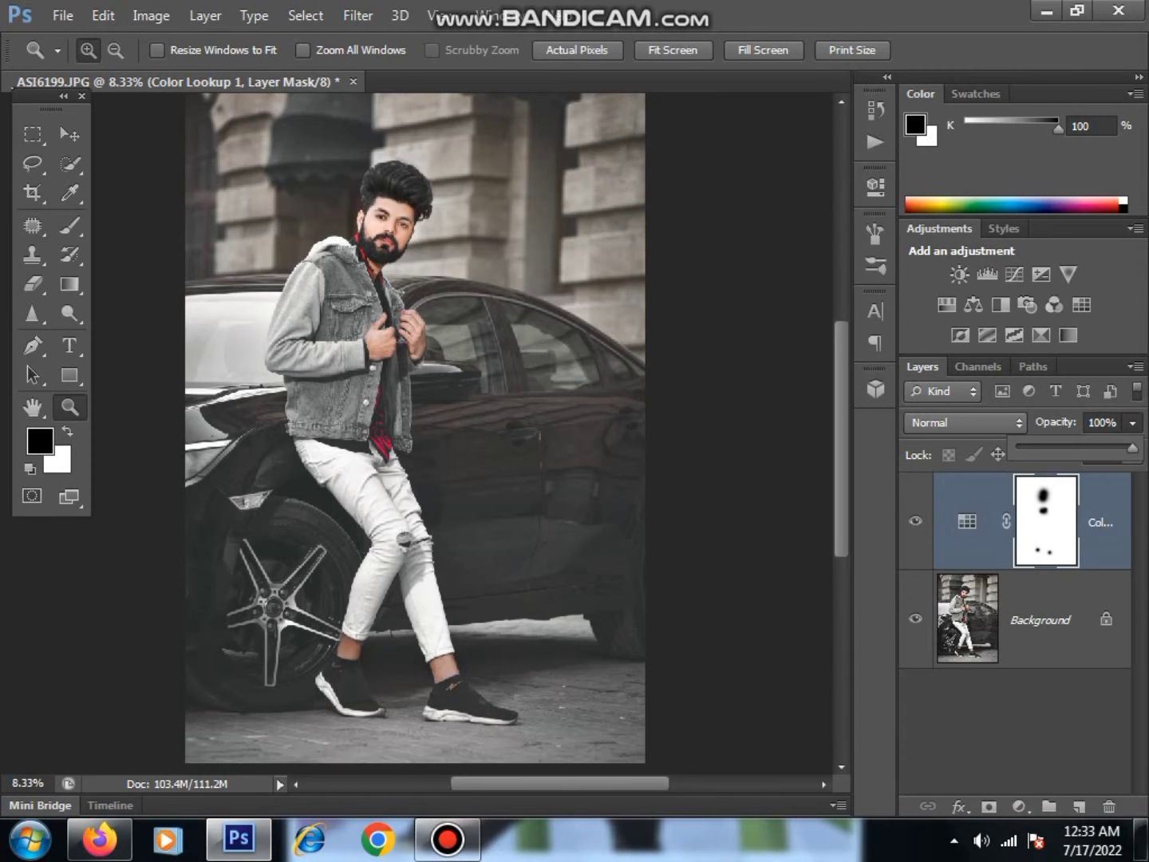
{"action": "left_click_drag", "start_coordinate": [1132, 448], "coordinate": [1077, 447]}
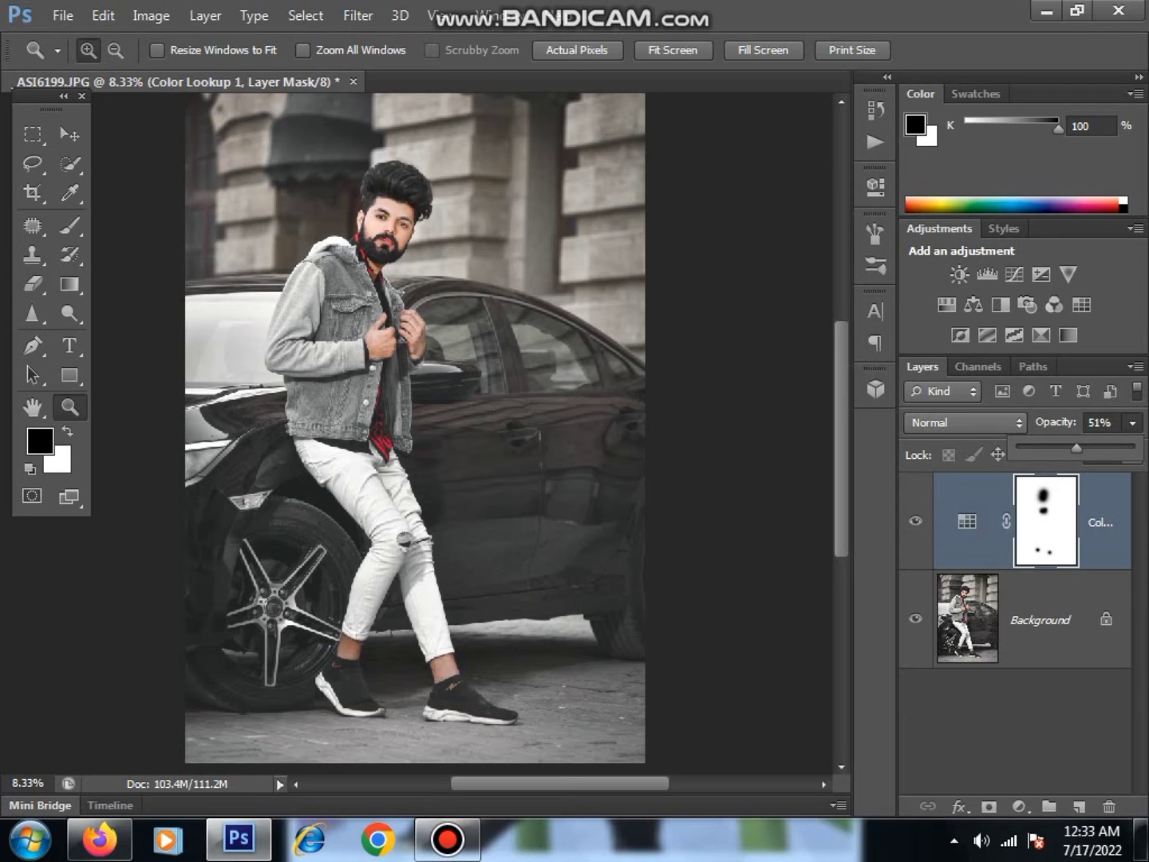
{"action": "right_click", "coordinate": [1117, 607]}
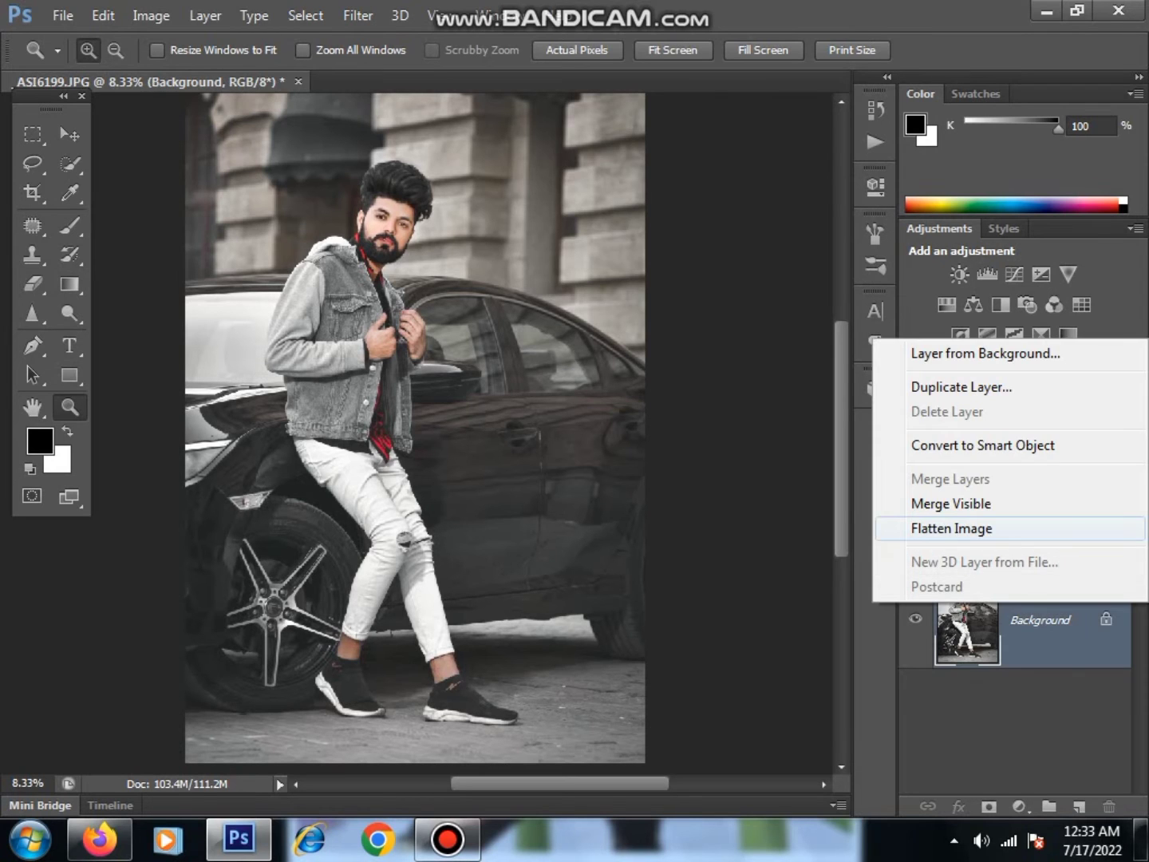
{"action": "left_click", "coordinate": [954, 527]}
Step: Open the black IMPOSSIBLE lettering image from the vip text folder
{"action": "key", "text": "ctrl+o"}
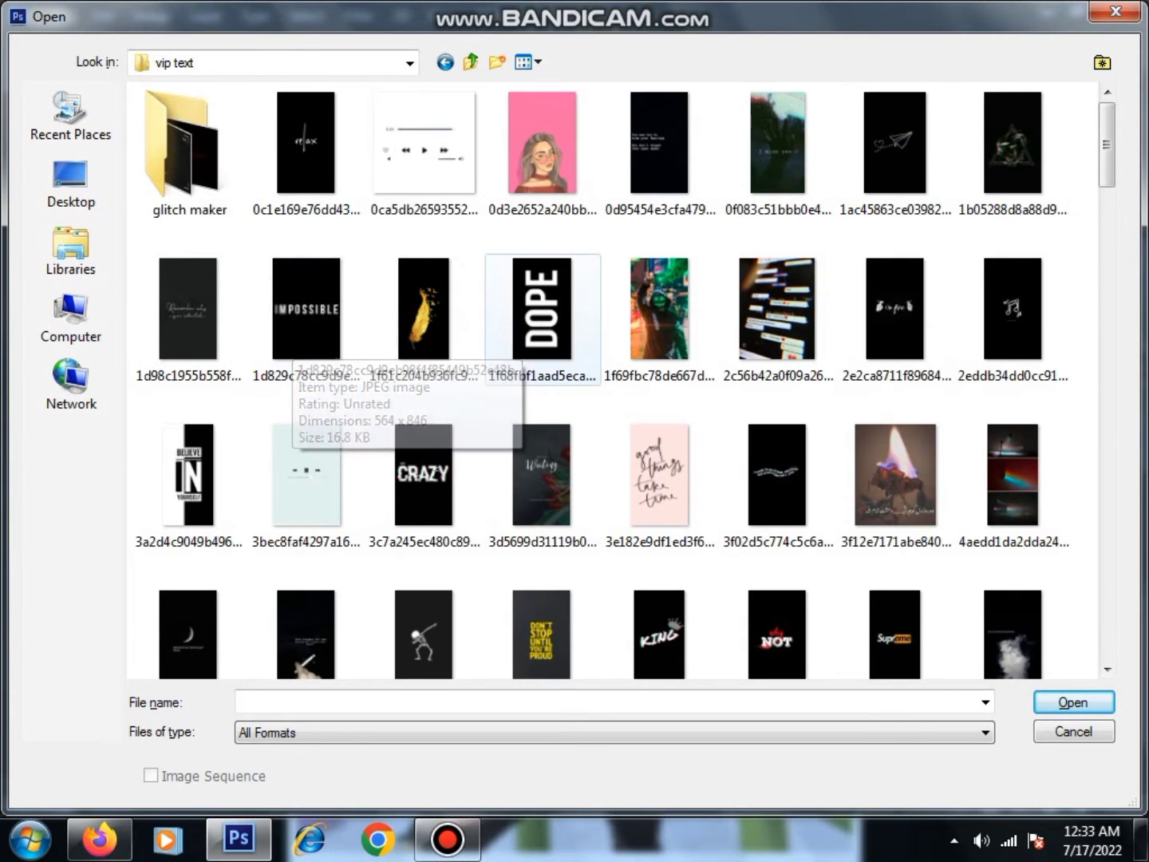
{"action": "scroll", "coordinate": [399, 351], "scroll_direction": "down", "scroll_amount": 3}
{"action": "scroll", "coordinate": [543, 399], "scroll_direction": "down", "scroll_amount": 3}
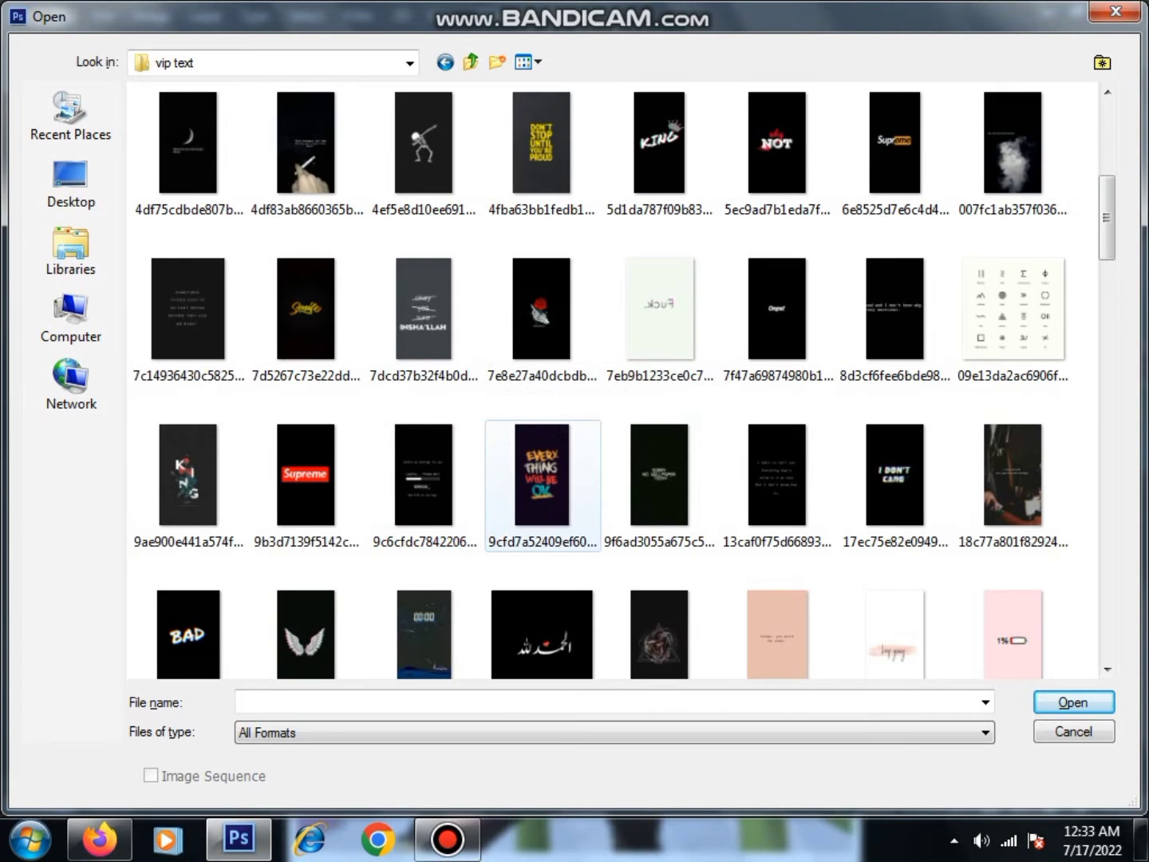
{"action": "scroll", "coordinate": [542, 478], "scroll_direction": "down", "scroll_amount": 3}
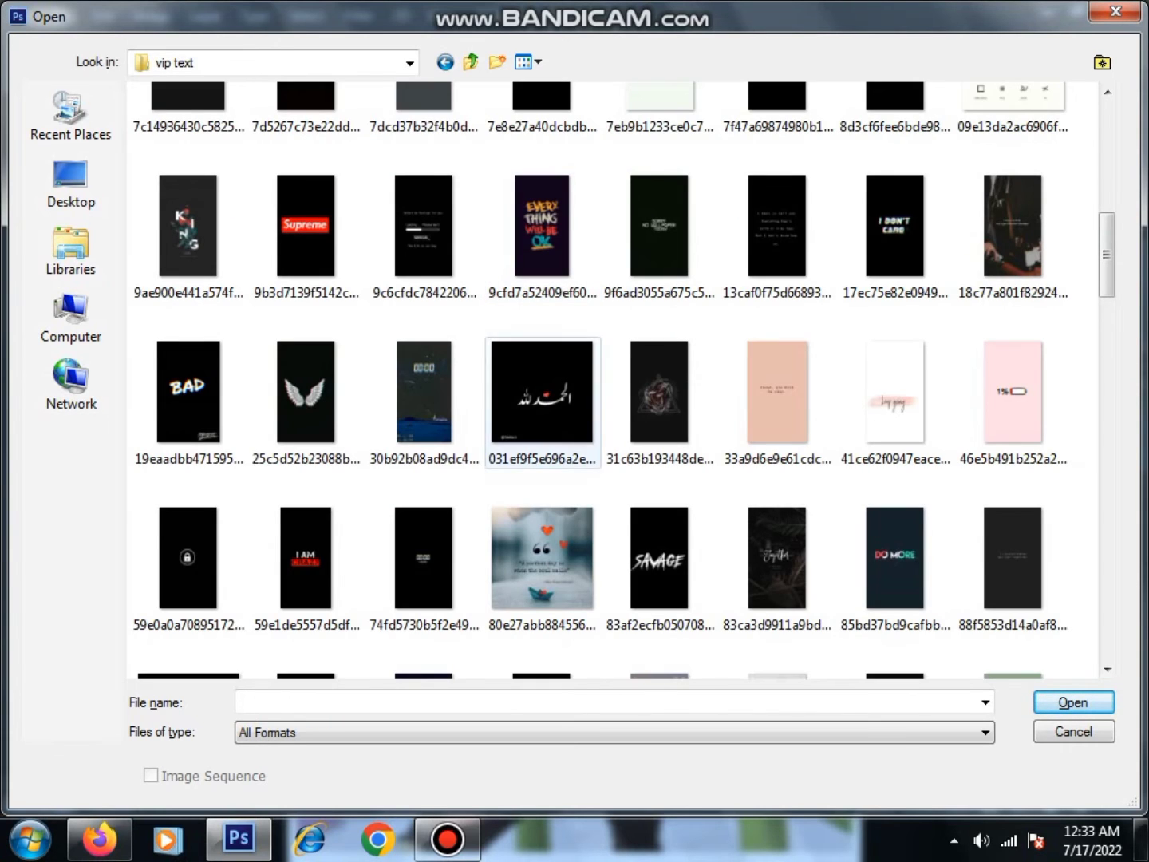
{"action": "scroll", "coordinate": [522, 431], "scroll_direction": "down", "scroll_amount": 3}
{"action": "scroll", "coordinate": [542, 431], "scroll_direction": "down", "scroll_amount": 3}
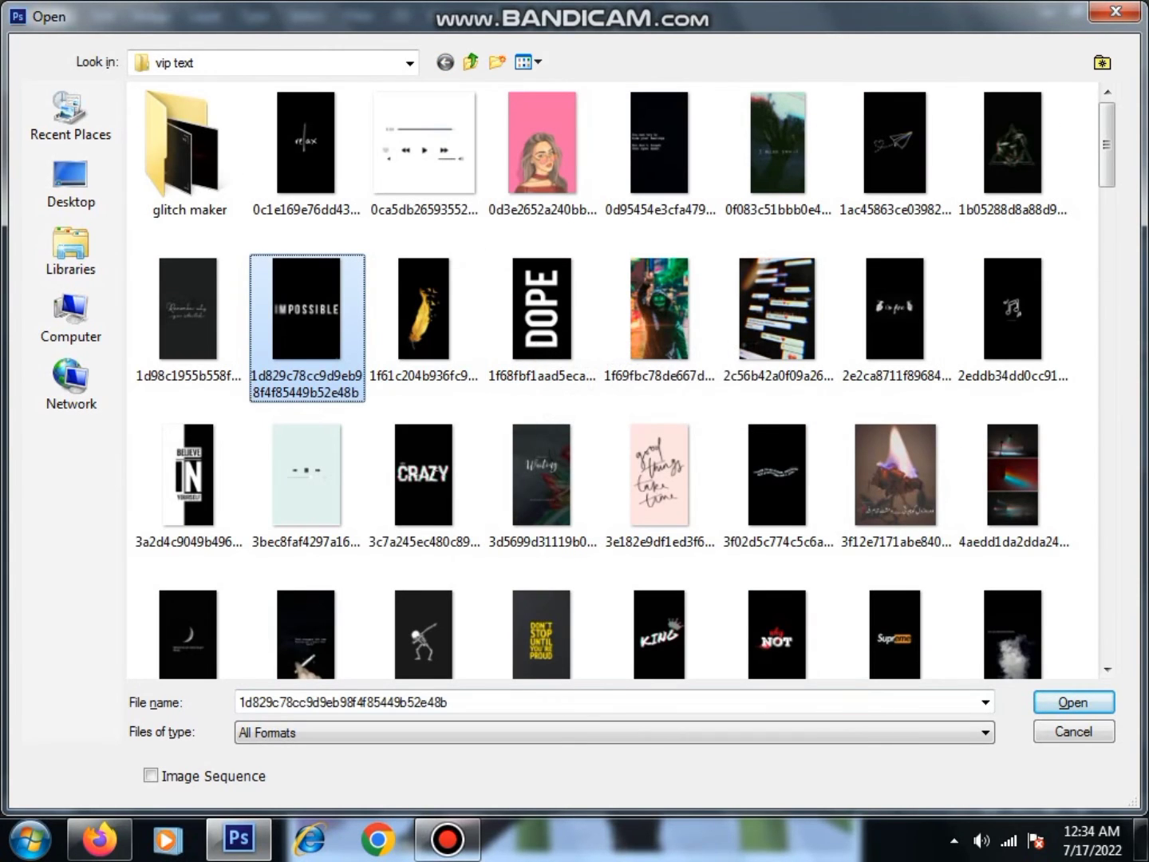
{"action": "key", "text": "Return"}
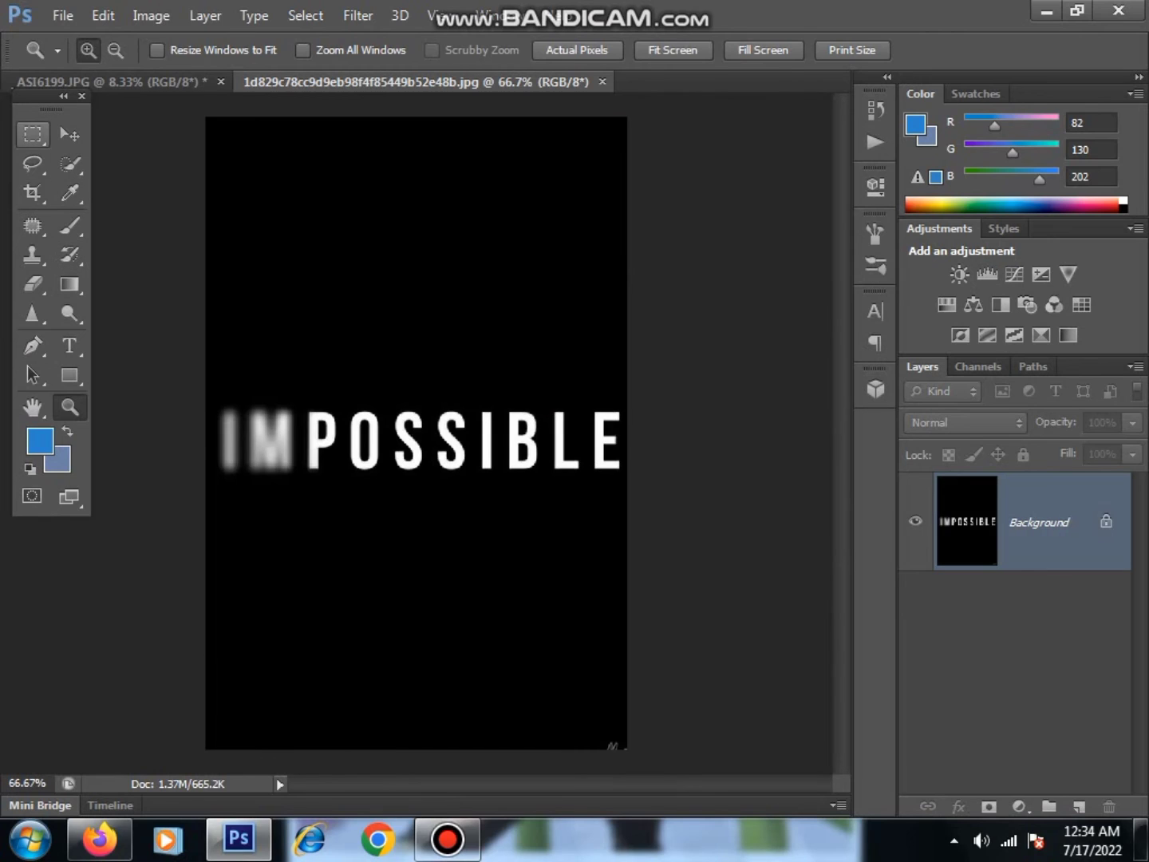
Step: Drag the marqueed IMPOSSIBLE band into the portrait and scale it to about 218%
{"action": "key", "text": "m"}
{"action": "mouse_move", "coordinate": [205, 376]}
{"action": "left_mouse_down"}
{"action": "mouse_move", "coordinate": [625, 478]}
{"action": "mouse_move", "coordinate": [627, 518]}
{"action": "left_mouse_up"}
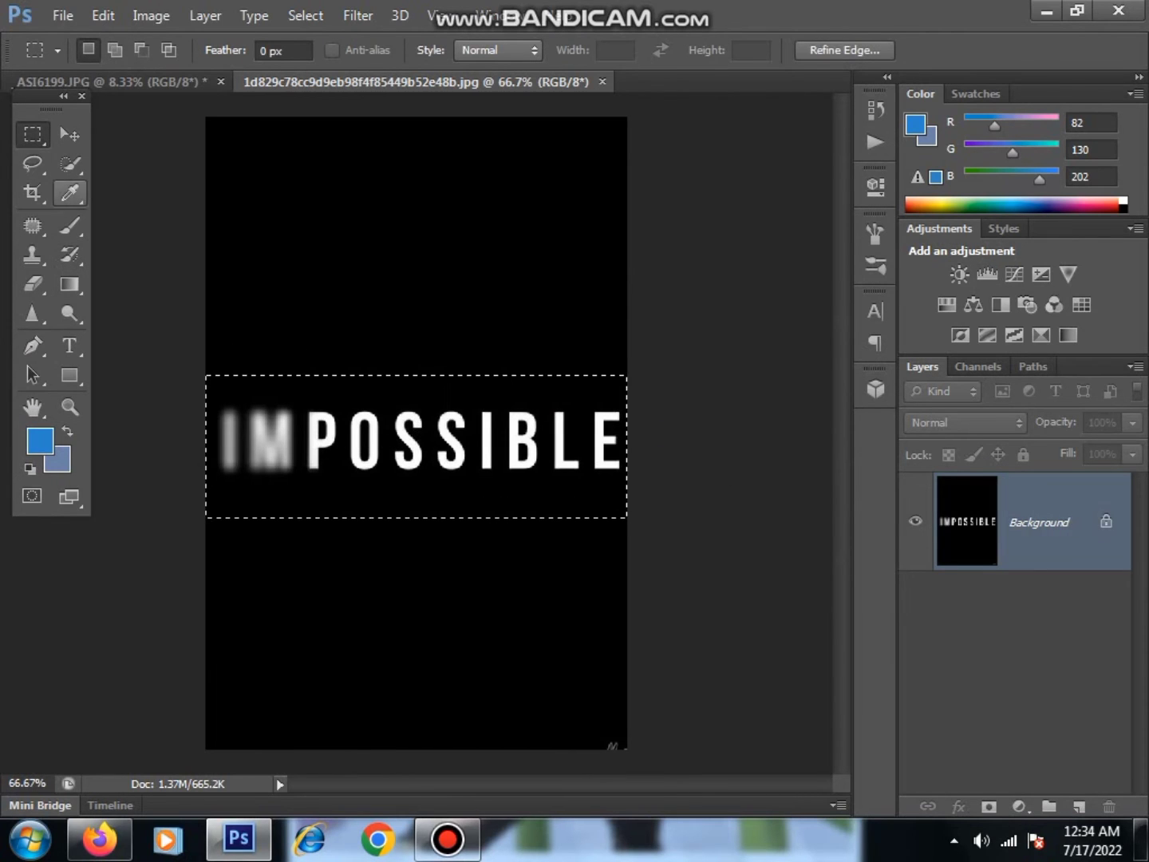
{"action": "key", "text": "v"}
{"action": "mouse_move", "coordinate": [416, 447]}
{"action": "left_mouse_down"}
{"action": "mouse_move", "coordinate": [119, 82]}
{"action": "mouse_move", "coordinate": [386, 388]}
{"action": "mouse_move", "coordinate": [471, 421]}
{"action": "left_mouse_up"}
{"action": "key", "text": "ctrl+t"}
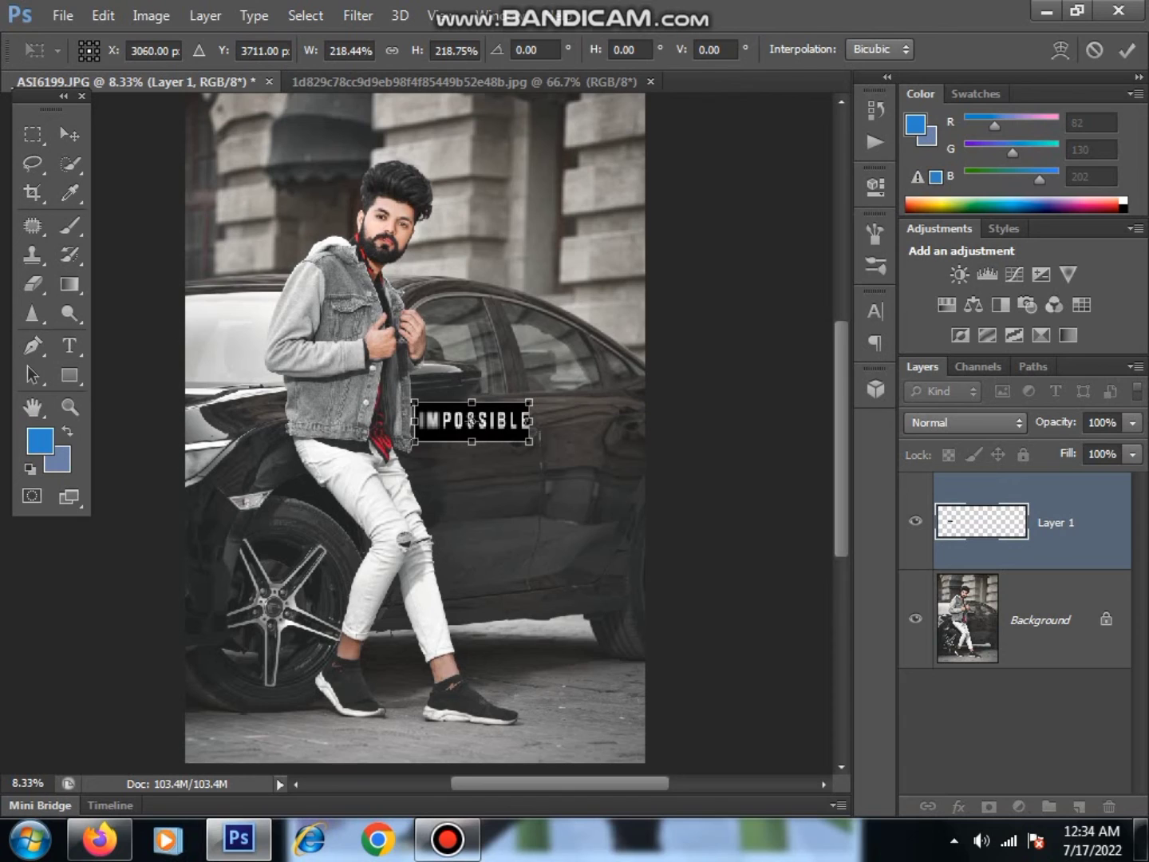
{"action": "key", "text": "v"}
{"action": "key", "text": "Return"}
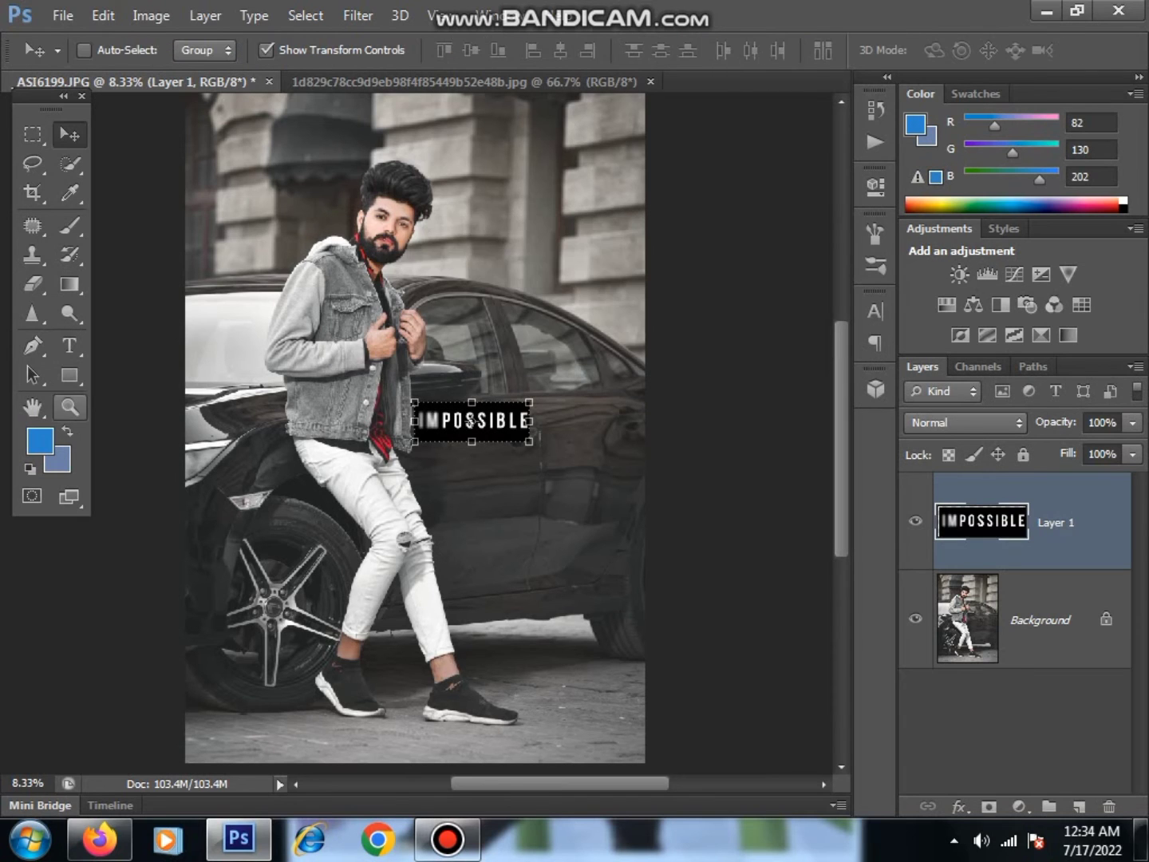
Step: Set the text layer to Screen, nudge it slightly up-right, and merge it down
{"action": "key", "text": "z"}
{"action": "left_click", "coordinate": [458, 399]}
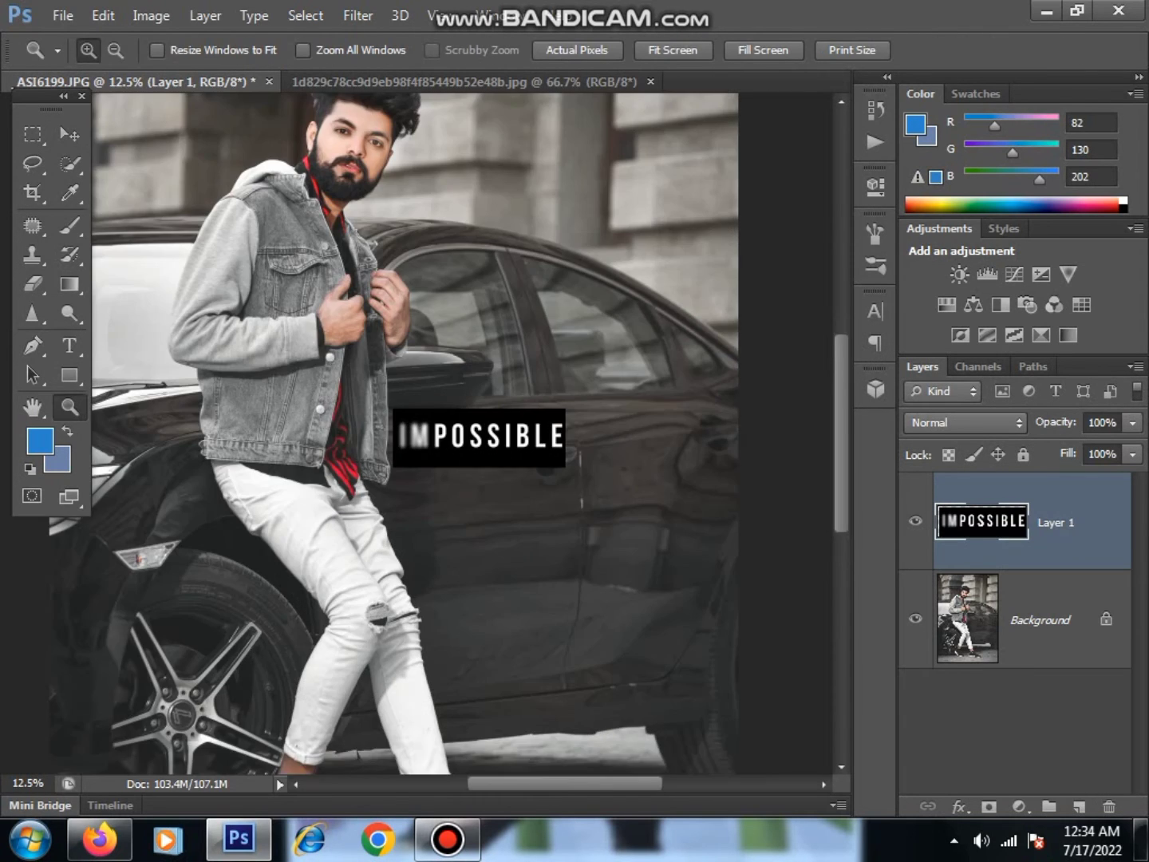
{"action": "scroll", "coordinate": [459, 399], "scroll_direction": "up", "scroll_amount": 1}
{"action": "left_click", "coordinate": [965, 422]}
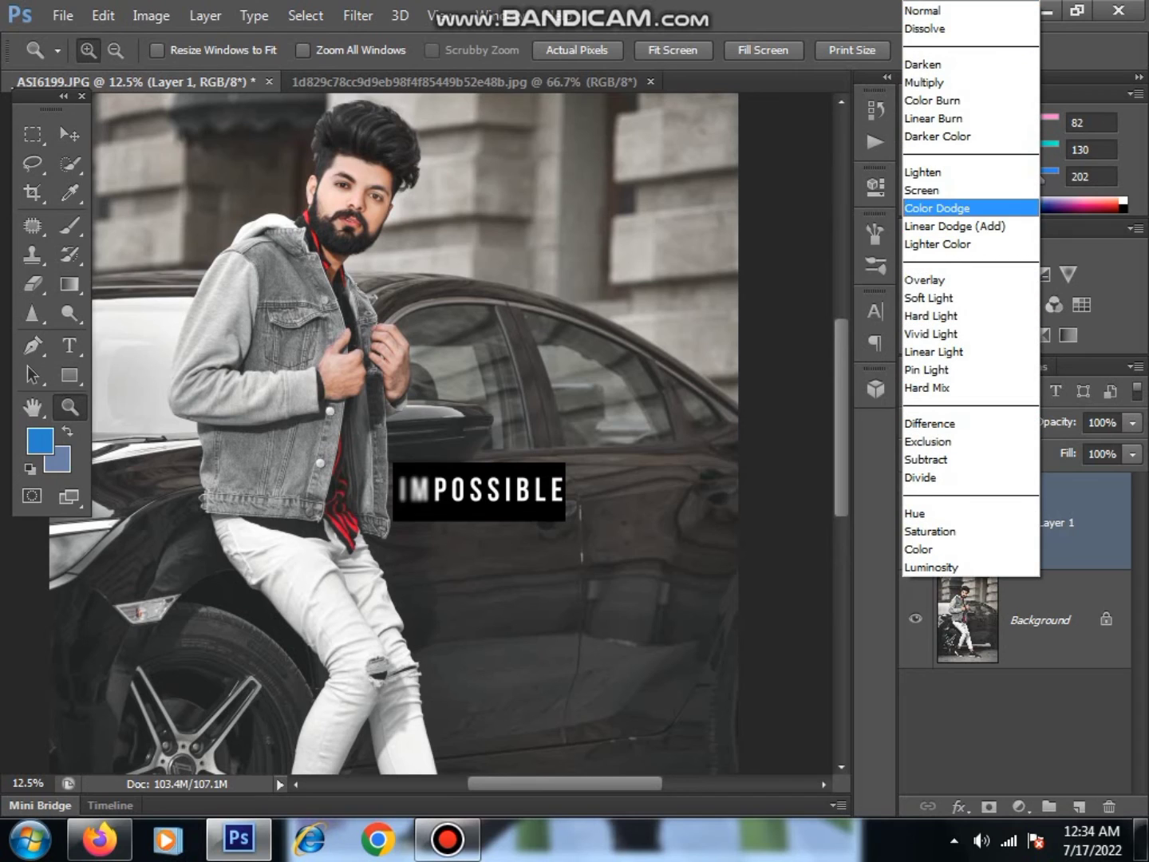
{"action": "left_click", "coordinate": [989, 187]}
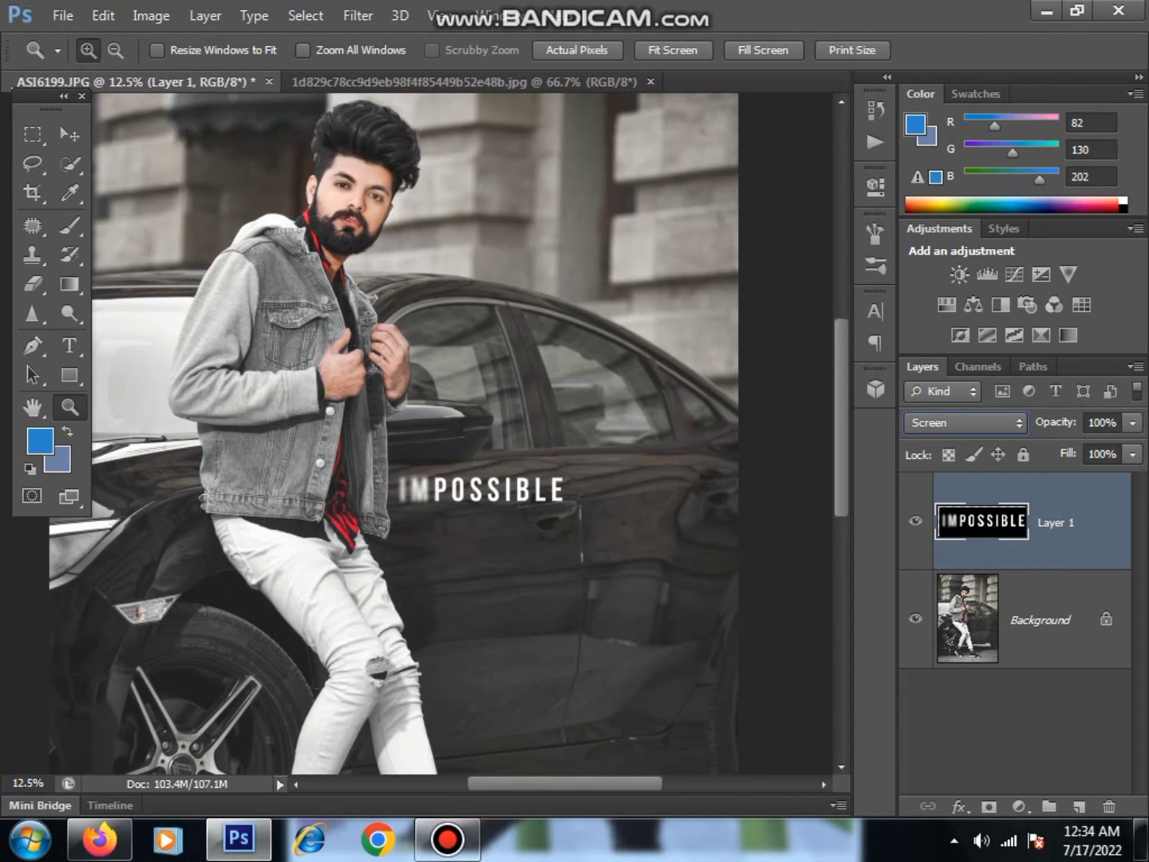
{"action": "key", "text": "v"}
{"action": "left_click_drag", "start_coordinate": [476, 489], "coordinate": [493, 482]}
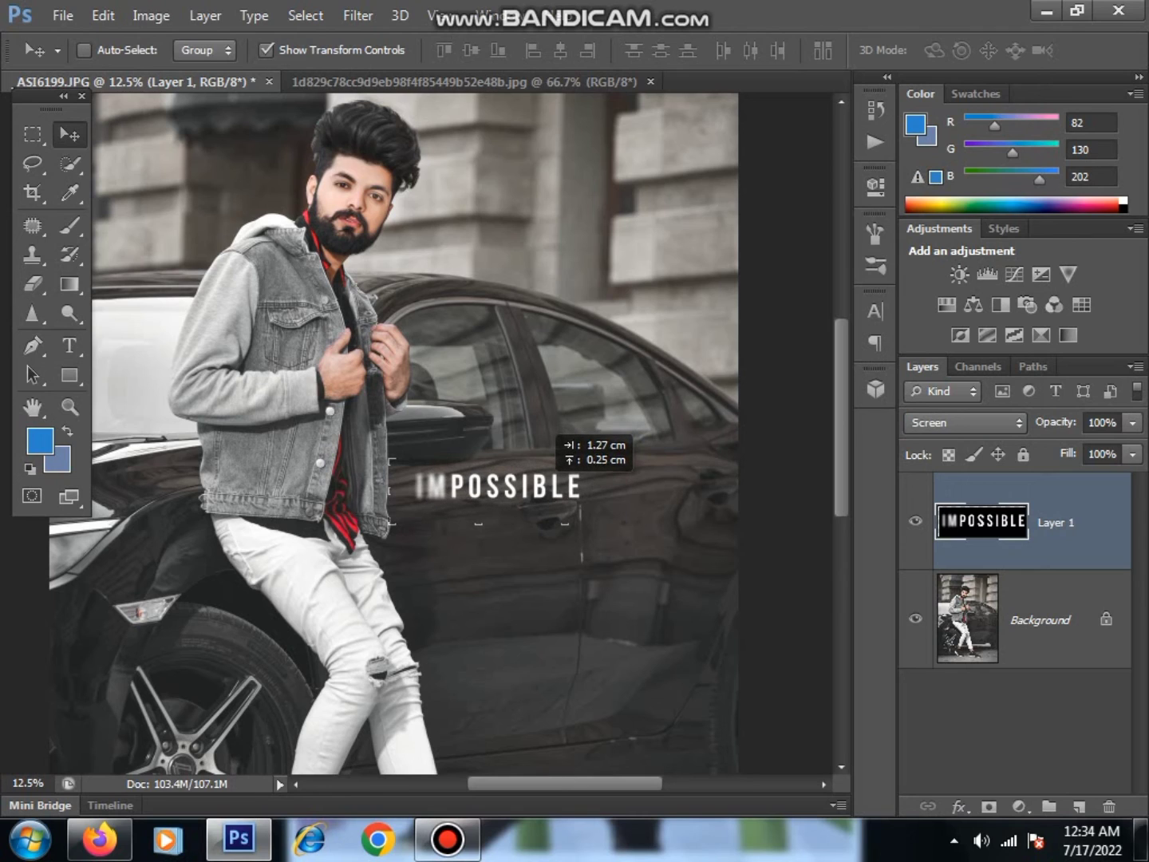
{"action": "left_click_drag", "start_coordinate": [492, 482], "coordinate": [493, 483]}
{"action": "key", "text": "ctrl+e"}
Step: Add a Selective Color layer, reducing cyan and yellow in Reds and cyan in Yellows
{"action": "key", "text": "z"}
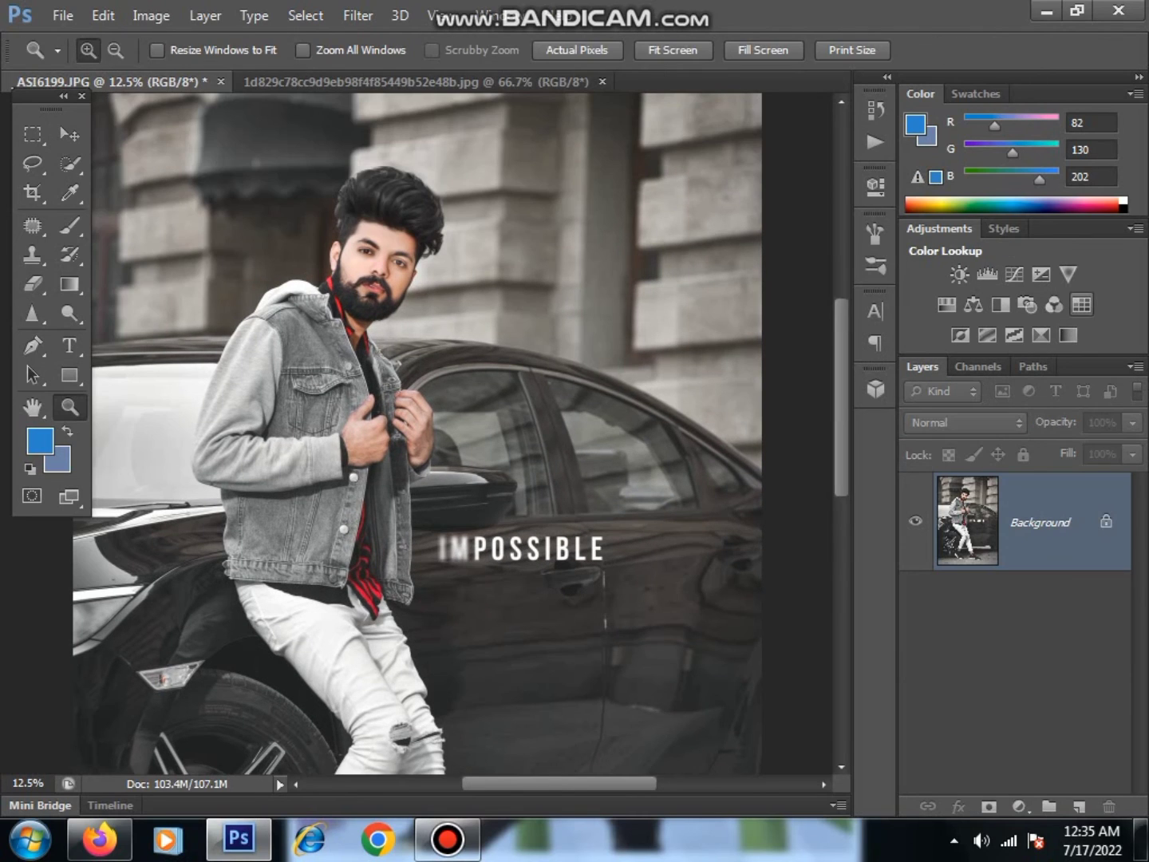
{"action": "left_click", "coordinate": [1041, 335]}
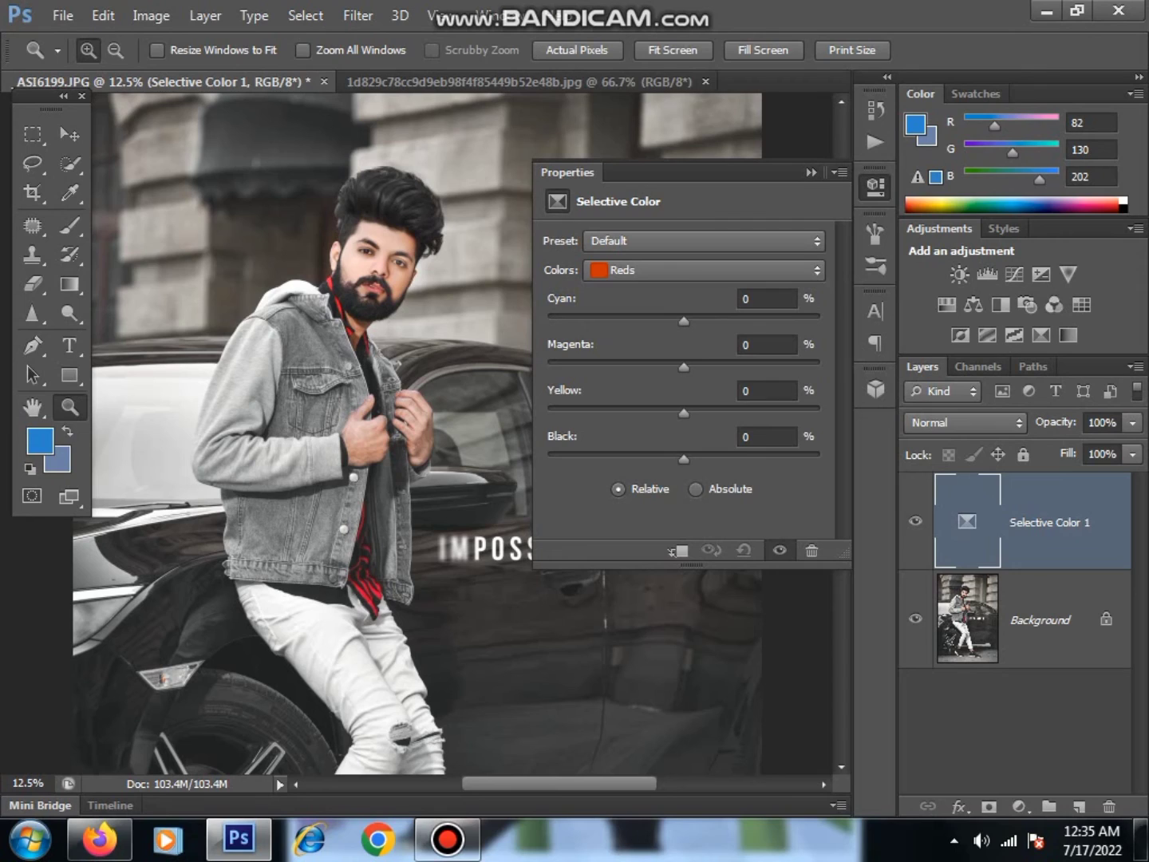
{"action": "left_click_drag", "start_coordinate": [683, 320], "coordinate": [680, 320]}
{"action": "mouse_move", "coordinate": [683, 412]}
{"action": "left_mouse_down"}
{"action": "mouse_move", "coordinate": [638, 413]}
{"action": "mouse_move", "coordinate": [678, 413]}
{"action": "mouse_move", "coordinate": [676, 459]}
{"action": "left_mouse_up"}
{"action": "left_click", "coordinate": [702, 270]}
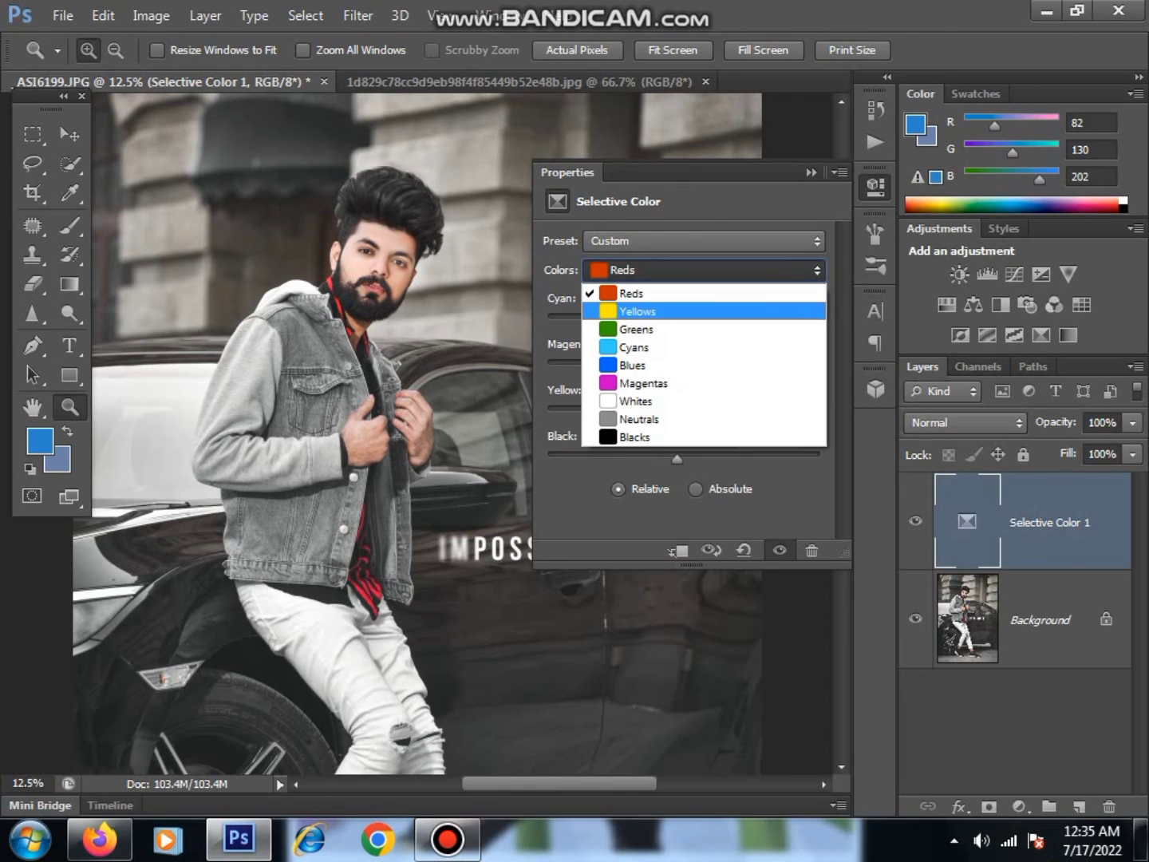
{"action": "left_click", "coordinate": [637, 312]}
{"action": "mouse_move", "coordinate": [683, 321]}
{"action": "left_mouse_down"}
{"action": "mouse_move", "coordinate": [736, 320]}
{"action": "mouse_move", "coordinate": [627, 321]}
{"action": "mouse_move", "coordinate": [757, 321]}
{"action": "mouse_move", "coordinate": [665, 320]}
{"action": "mouse_move", "coordinate": [727, 367]}
{"action": "mouse_move", "coordinate": [618, 367]}
{"action": "mouse_move", "coordinate": [679, 368]}
{"action": "left_mouse_up"}
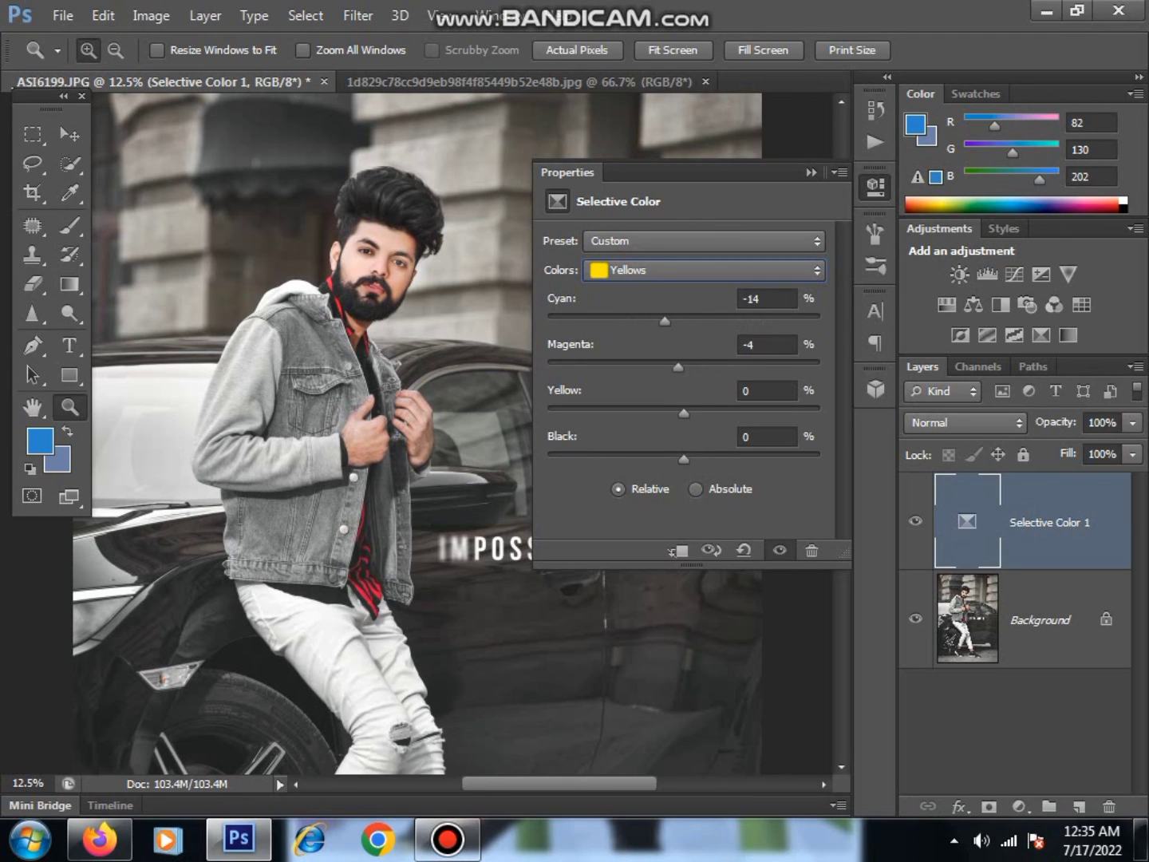
Step: Add a touch of cyan and yellow to the Whites range
{"action": "left_click", "coordinate": [702, 269]}
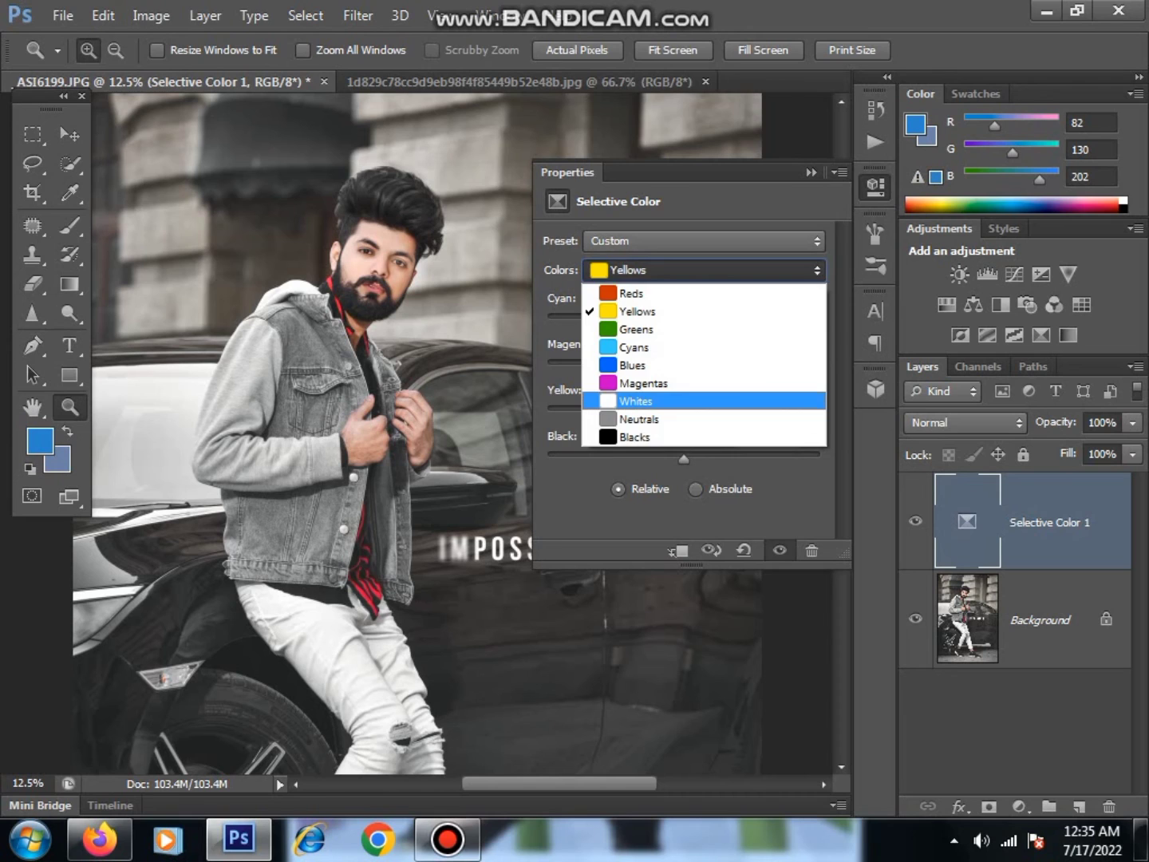
{"action": "left_click", "coordinate": [635, 401]}
{"action": "mouse_move", "coordinate": [683, 321]}
{"action": "left_mouse_down"}
{"action": "mouse_move", "coordinate": [730, 320]}
{"action": "mouse_move", "coordinate": [638, 320]}
{"action": "mouse_move", "coordinate": [705, 320]}
{"action": "mouse_move", "coordinate": [685, 321]}
{"action": "mouse_move", "coordinate": [733, 368]}
{"action": "mouse_move", "coordinate": [695, 368]}
{"action": "left_mouse_up"}
{"action": "key", "text": "ctrl+0"}
{"action": "key", "text": "ctrl+plus"}
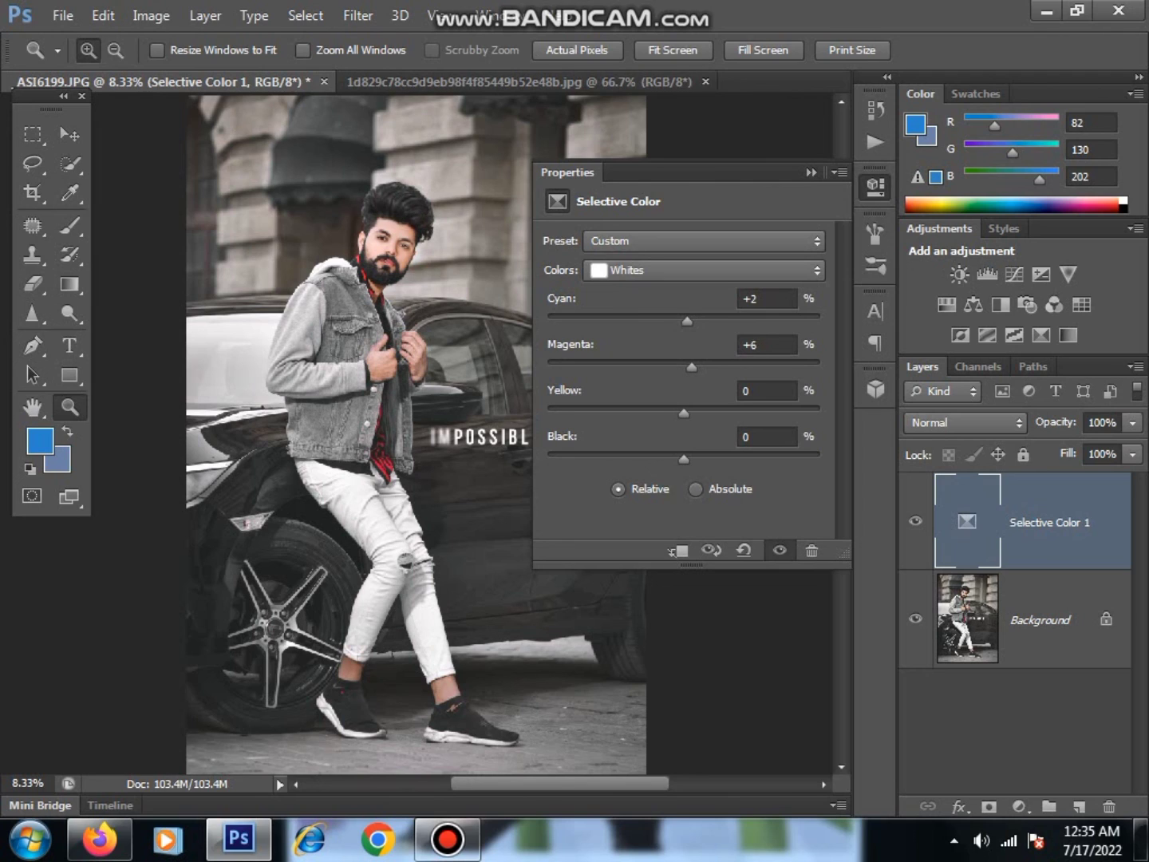
{"action": "mouse_move", "coordinate": [684, 413]}
{"action": "left_mouse_down"}
{"action": "mouse_move", "coordinate": [715, 414]}
{"action": "mouse_move", "coordinate": [653, 412]}
{"action": "mouse_move", "coordinate": [650, 460]}
{"action": "mouse_move", "coordinate": [681, 460]}
{"action": "left_mouse_up"}
Step: Flatten and save the graded image as a JPEG, accepting the JPEG options
{"action": "left_click", "coordinate": [810, 172]}
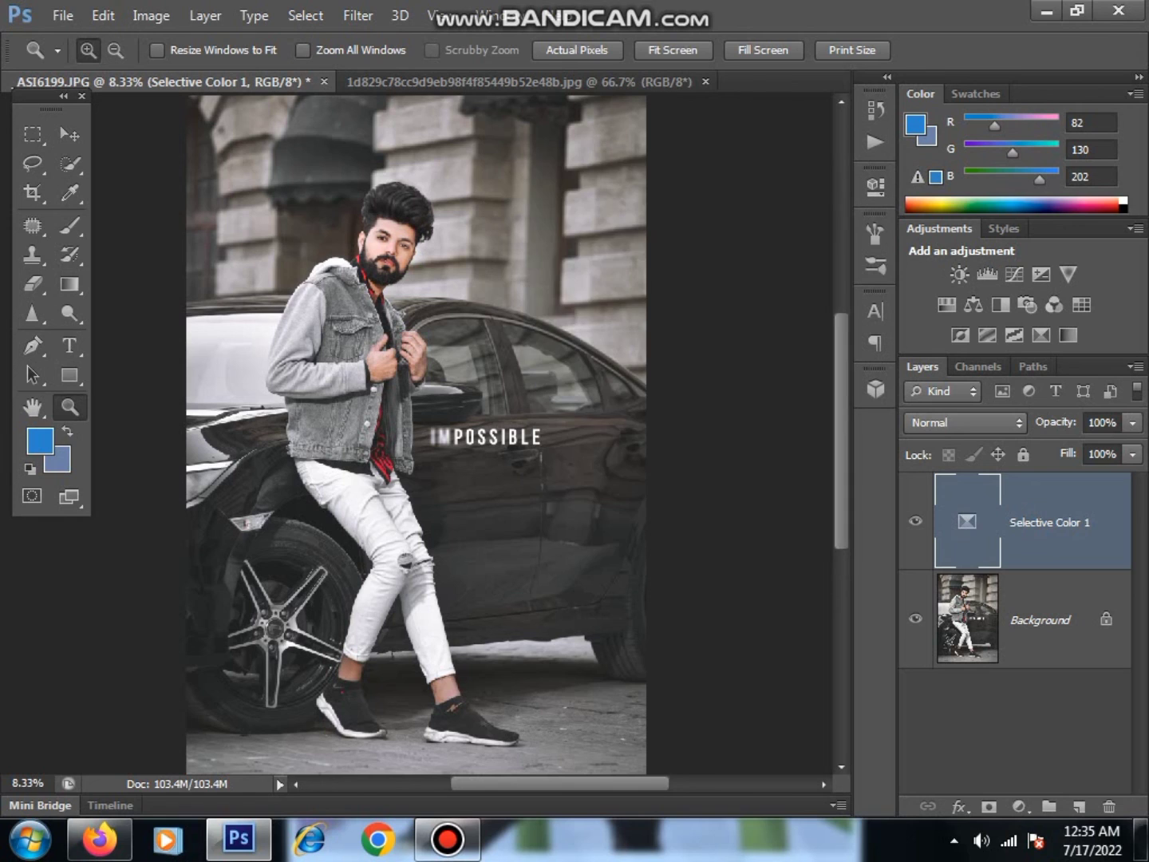
{"action": "key", "text": "ctrl+s"}
{"action": "key", "text": "Return"}
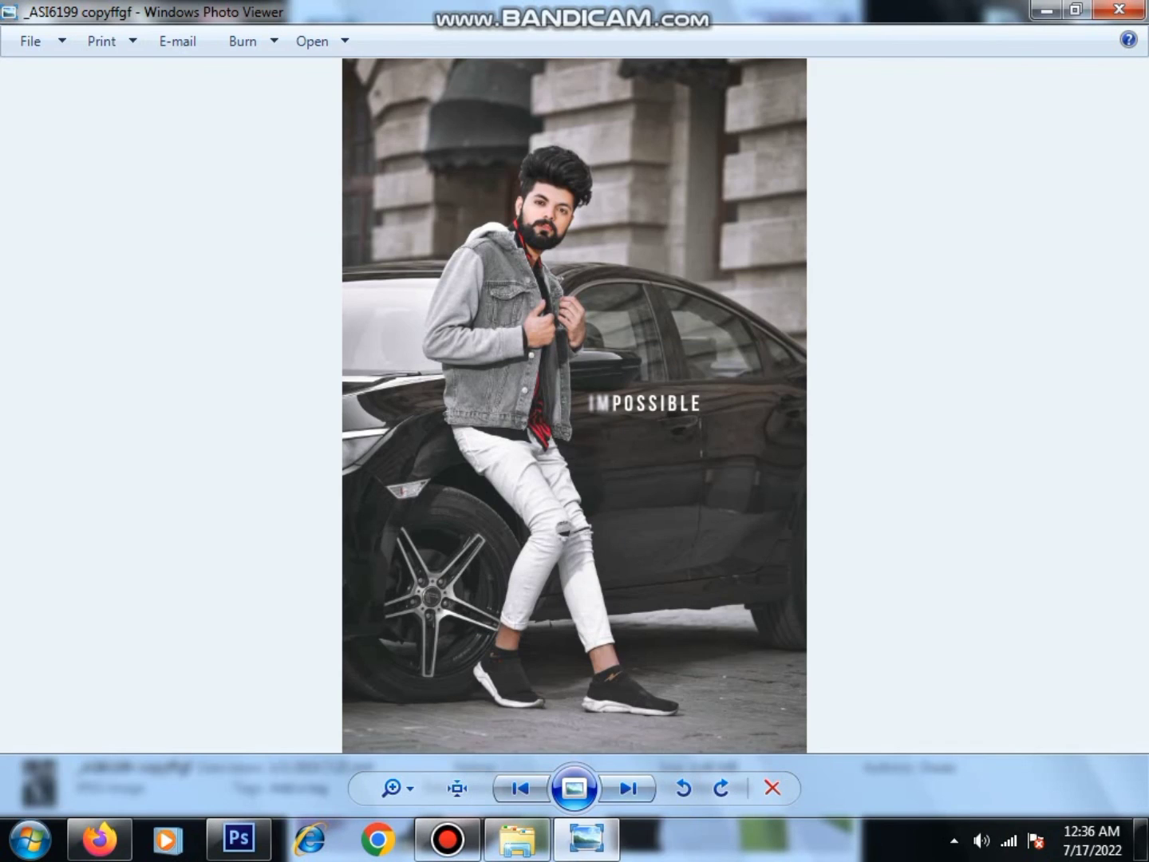
Step: View the original photo, then return to the edited IMPOSSIBLE version
{"action": "left_click", "coordinate": [629, 787]}
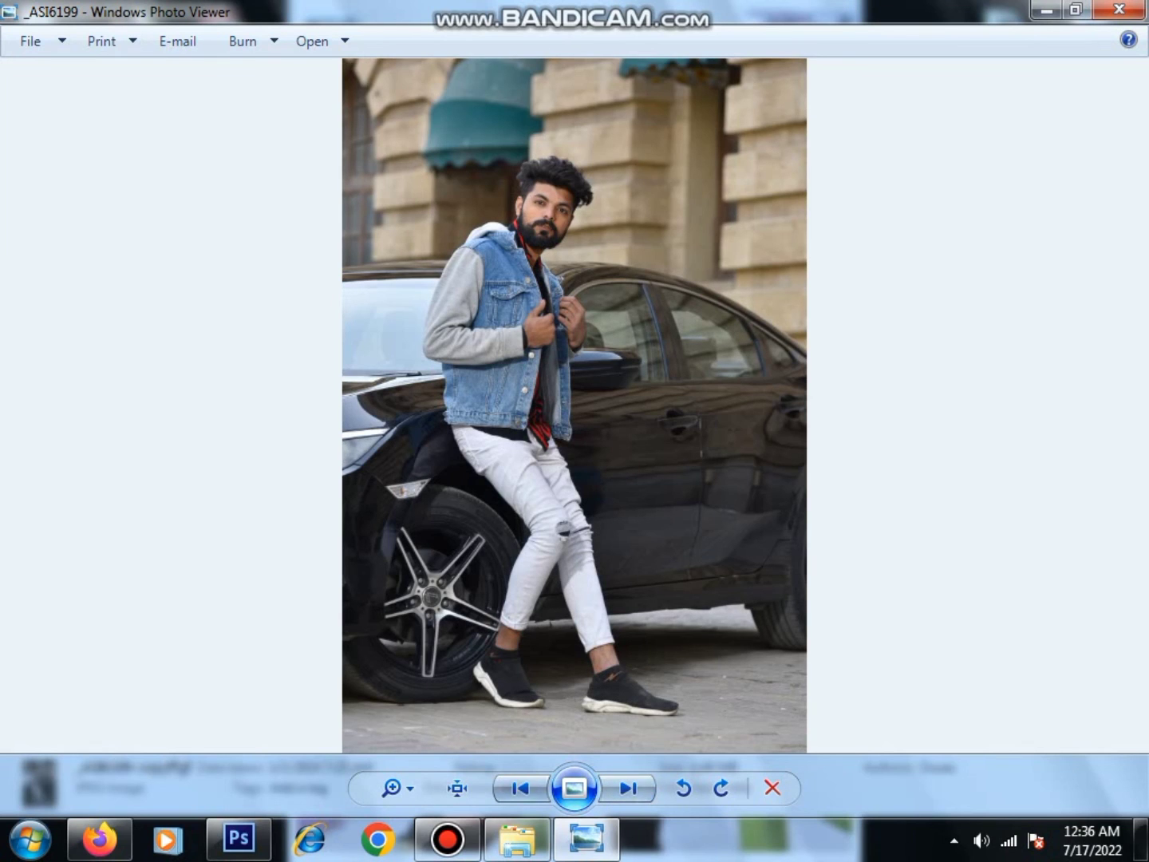
{"action": "left_click", "coordinate": [522, 788]}
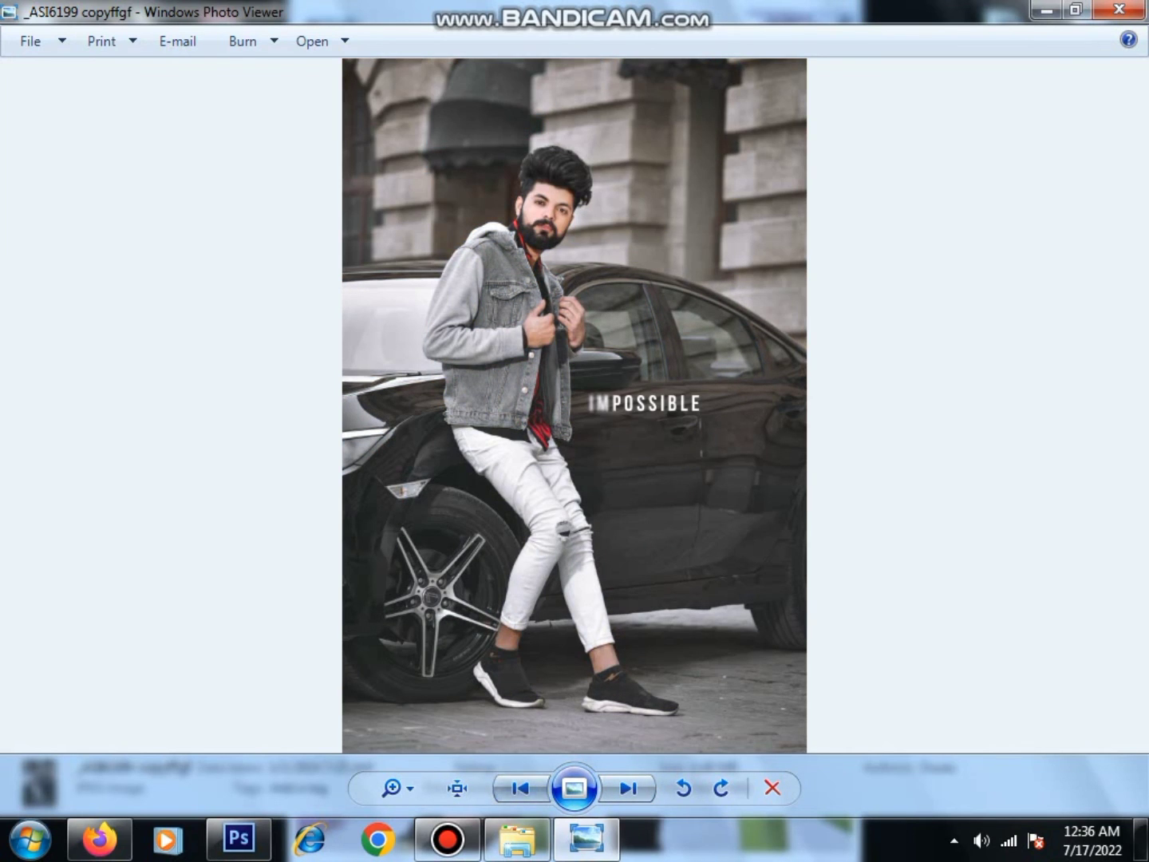